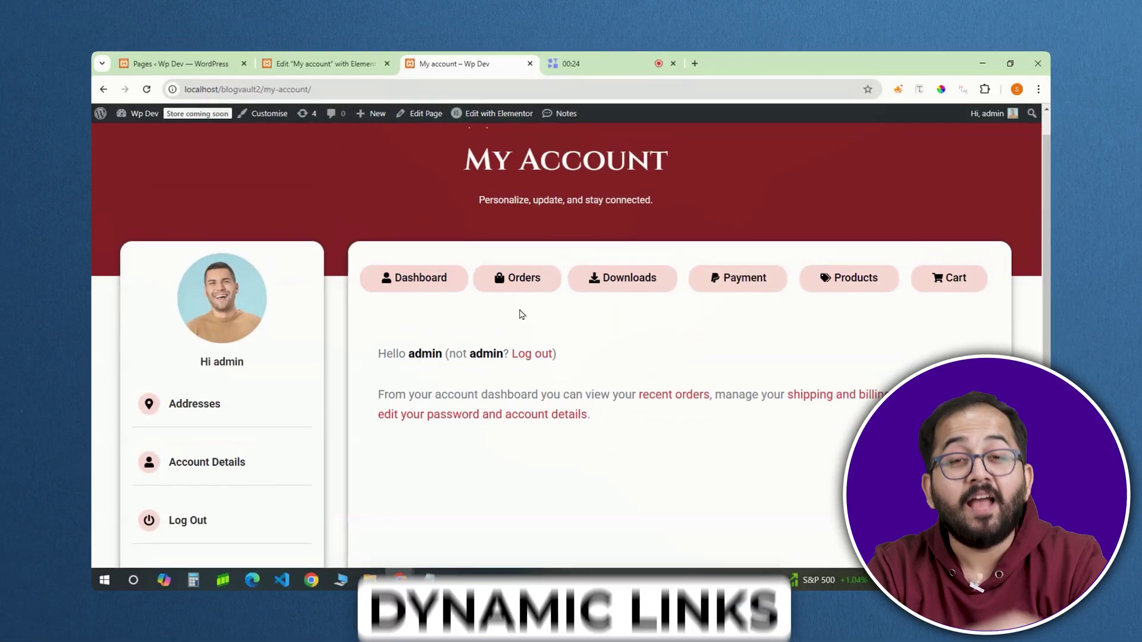
Load the Orders endpoint from the Orders pill button and see that no orders exist yet.
click(534, 312)
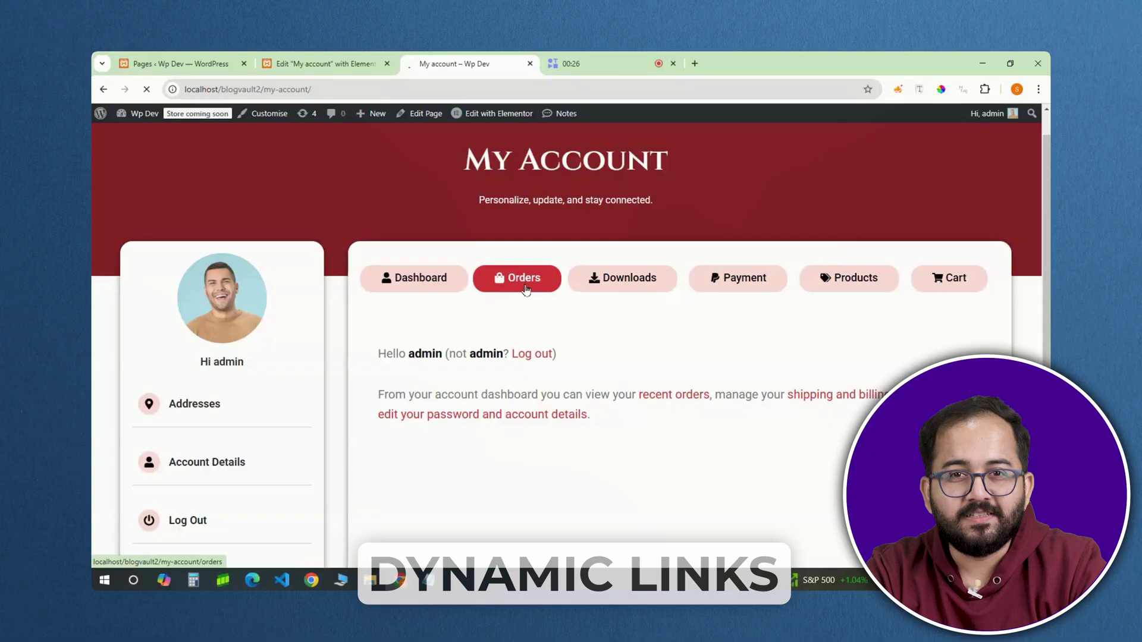
scroll(538, 322, down, 1)
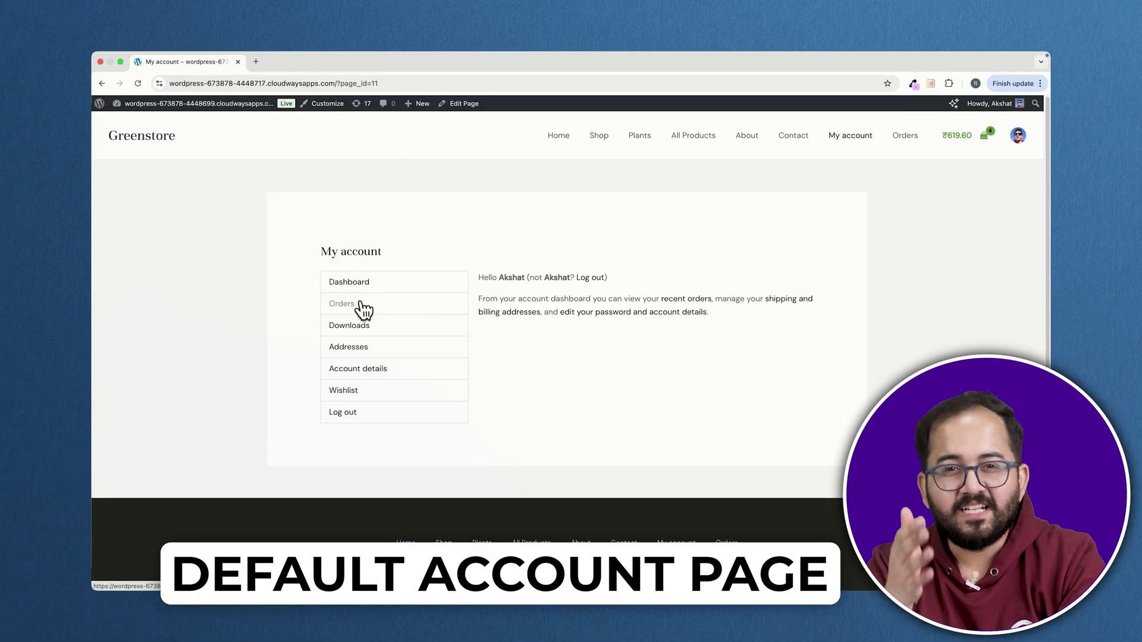
Show the Orders list on the default WooCommerce My account page for comparison.
click(358, 308)
scroll(458, 308, down, 1)
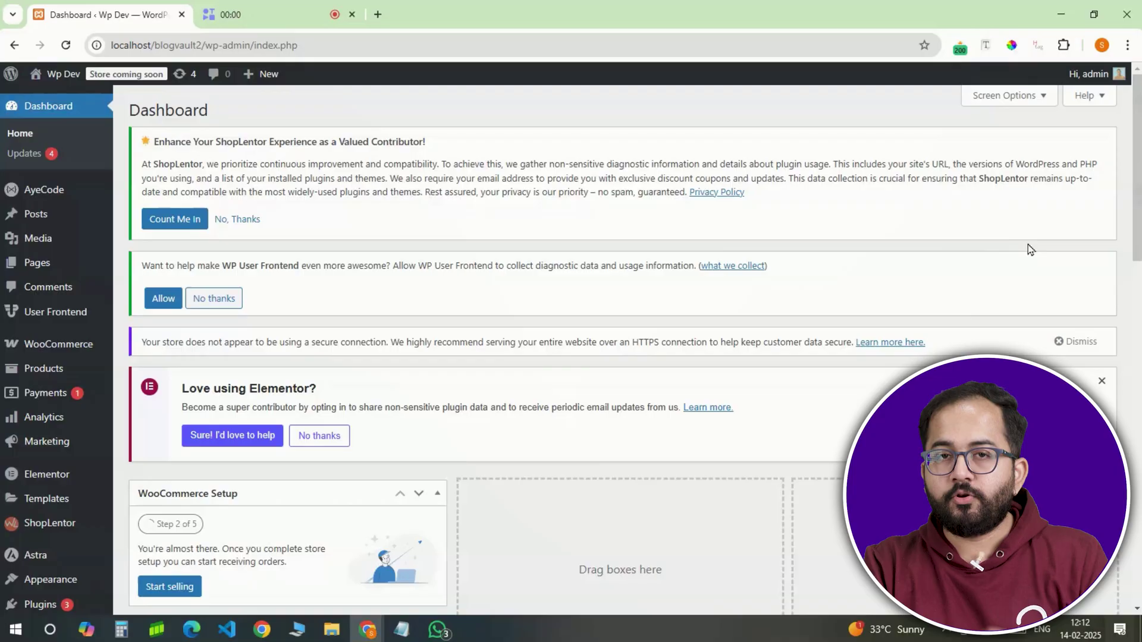
Open the My account page editor in a new tab from the Pages list.
click(37, 262)
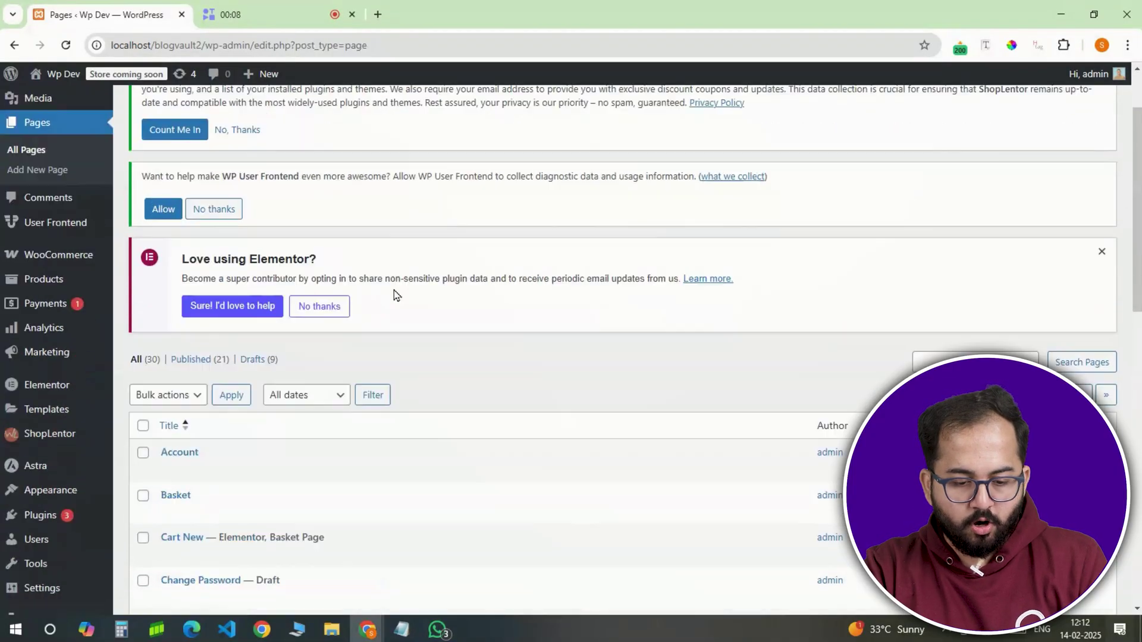
scroll(393, 291, down, 12)
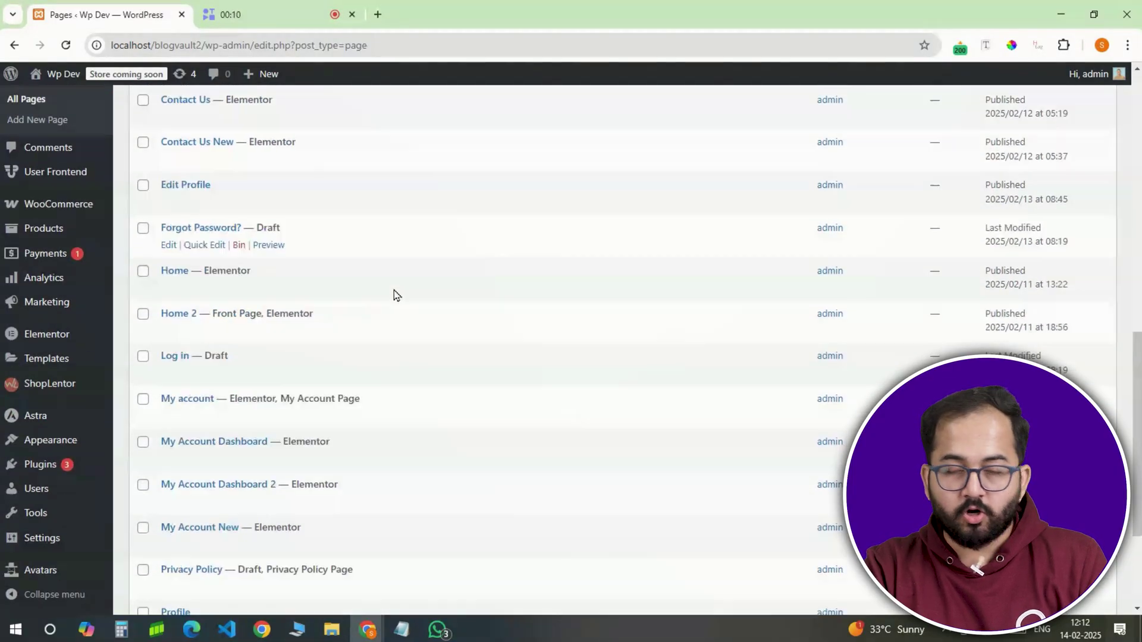
right_click(168, 256)
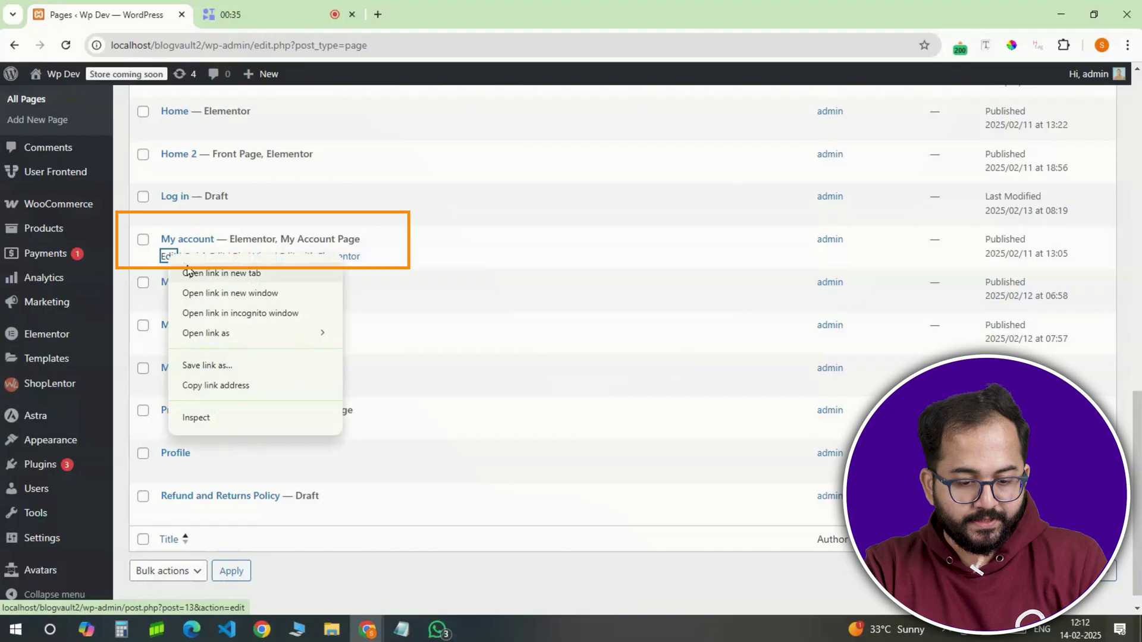
click(191, 274)
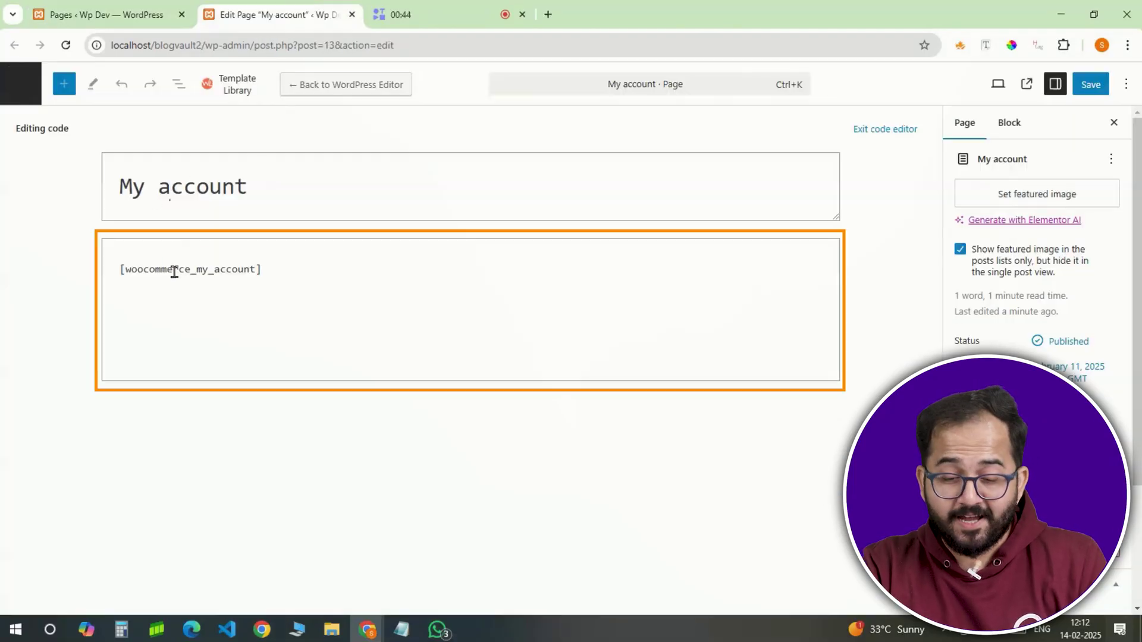
Delete the [woocommerce_my_account] shortcode and save the empty page.
drag(276, 274, 109, 253)
key(BackSpace)
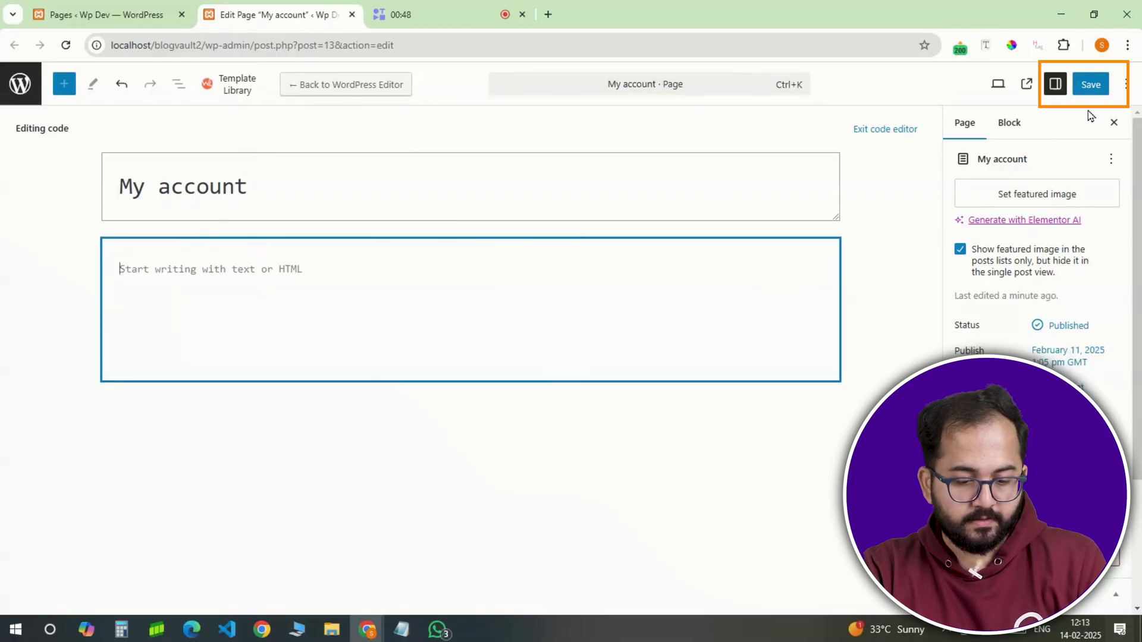
click(1093, 89)
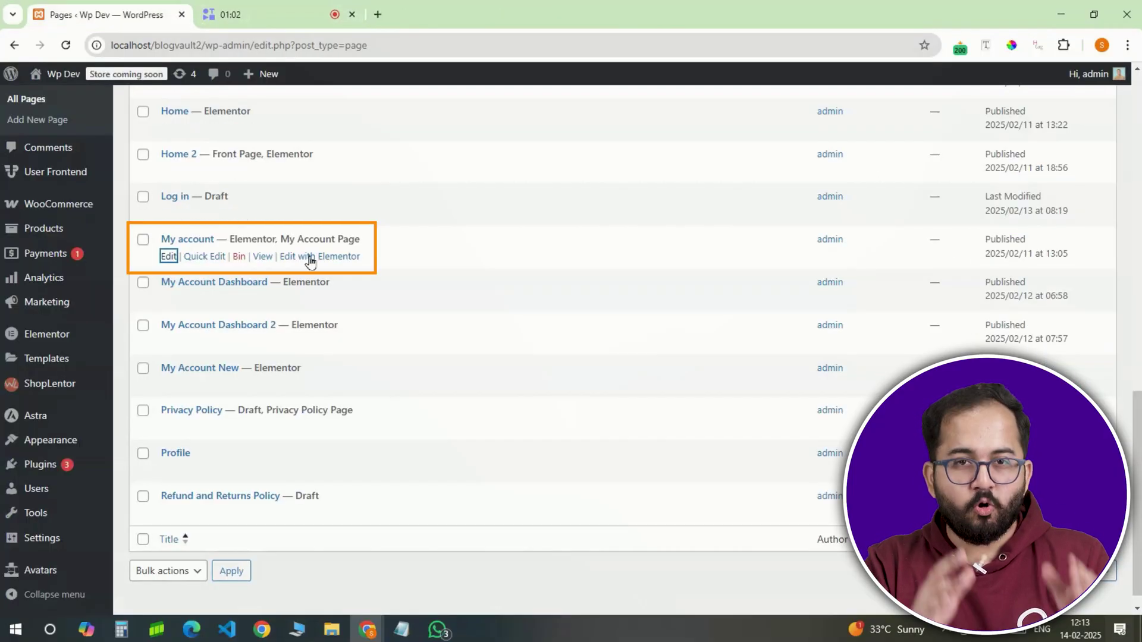
Open My account in Elementor and add a one-column Flexbox container.
right_click(309, 257)
click(333, 280)
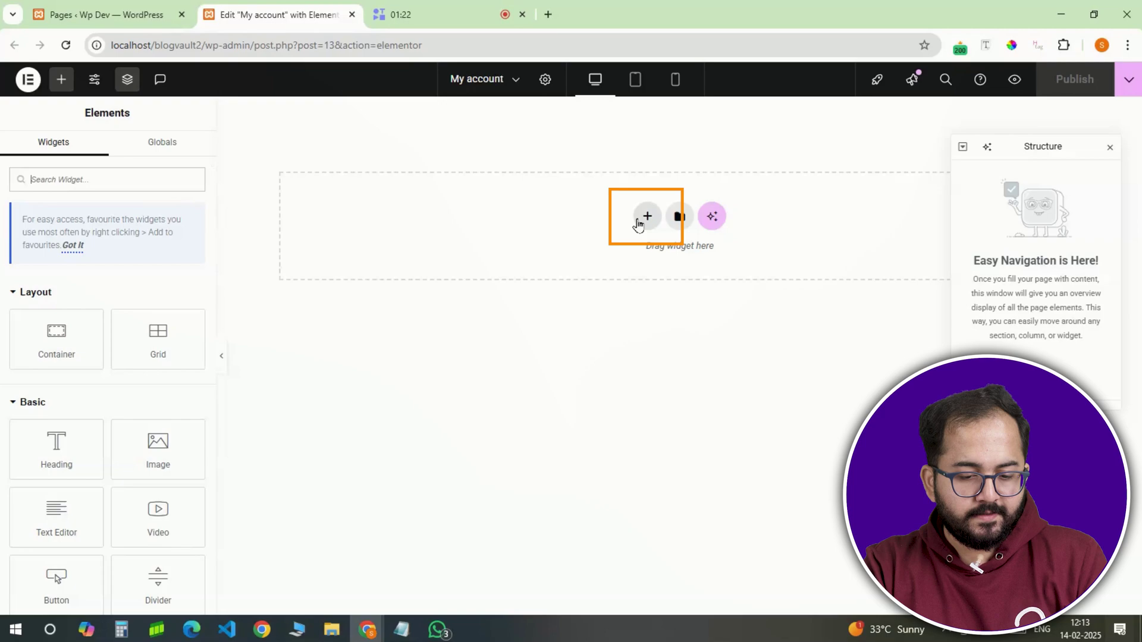
click(638, 224)
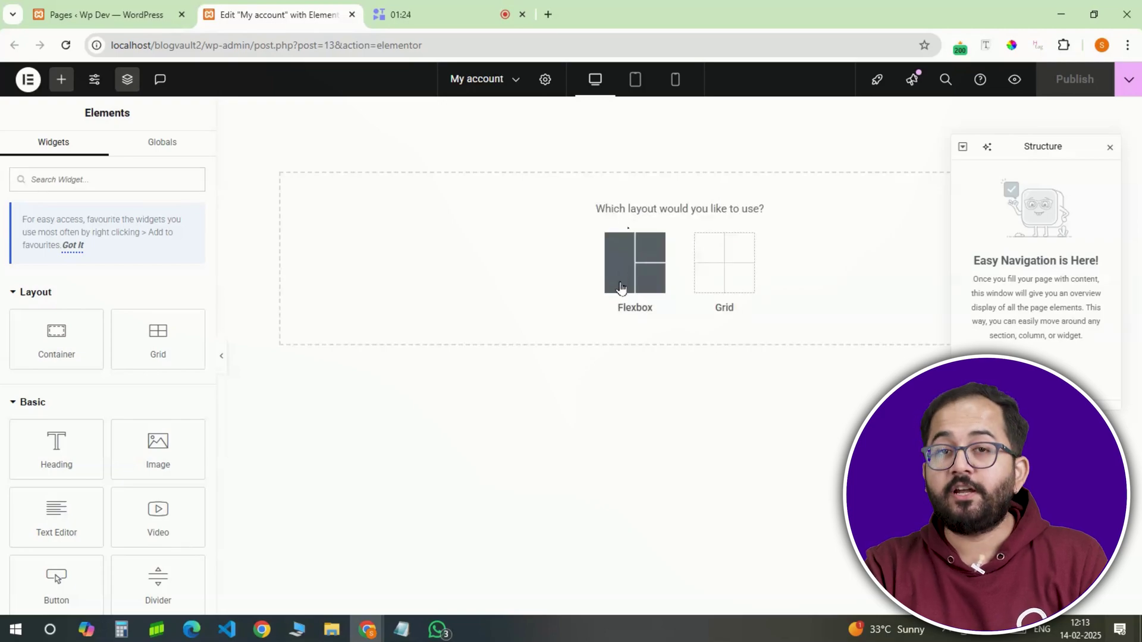
click(622, 291)
click(509, 268)
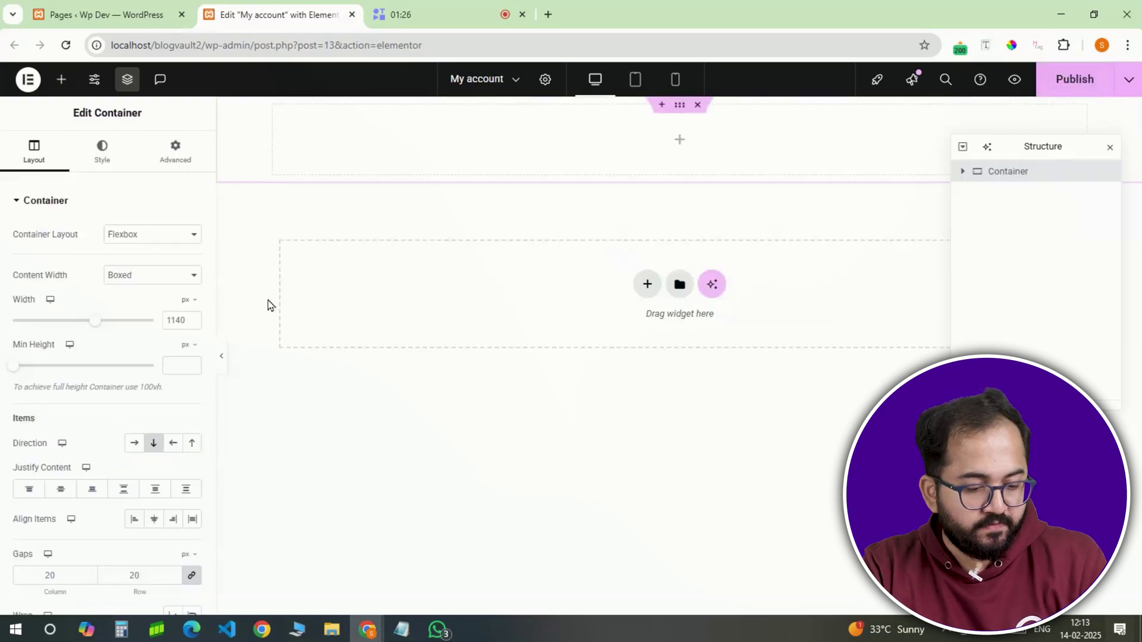
Make the container full width, 40 vh minimum height, with centred content.
click(162, 279)
click(154, 309)
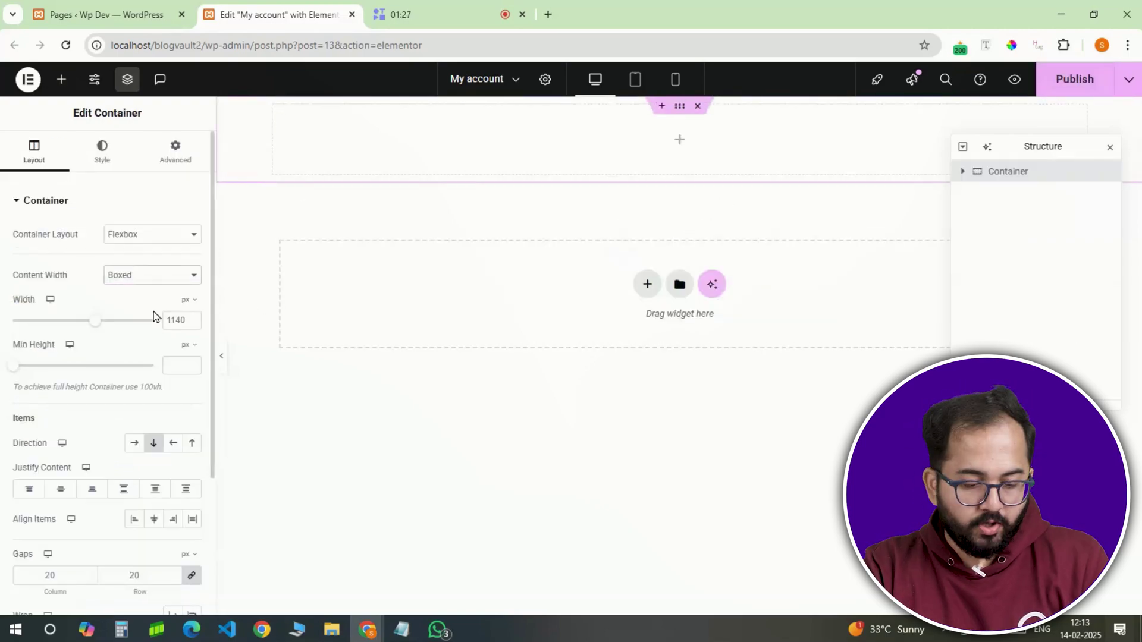
click(184, 345)
click(186, 409)
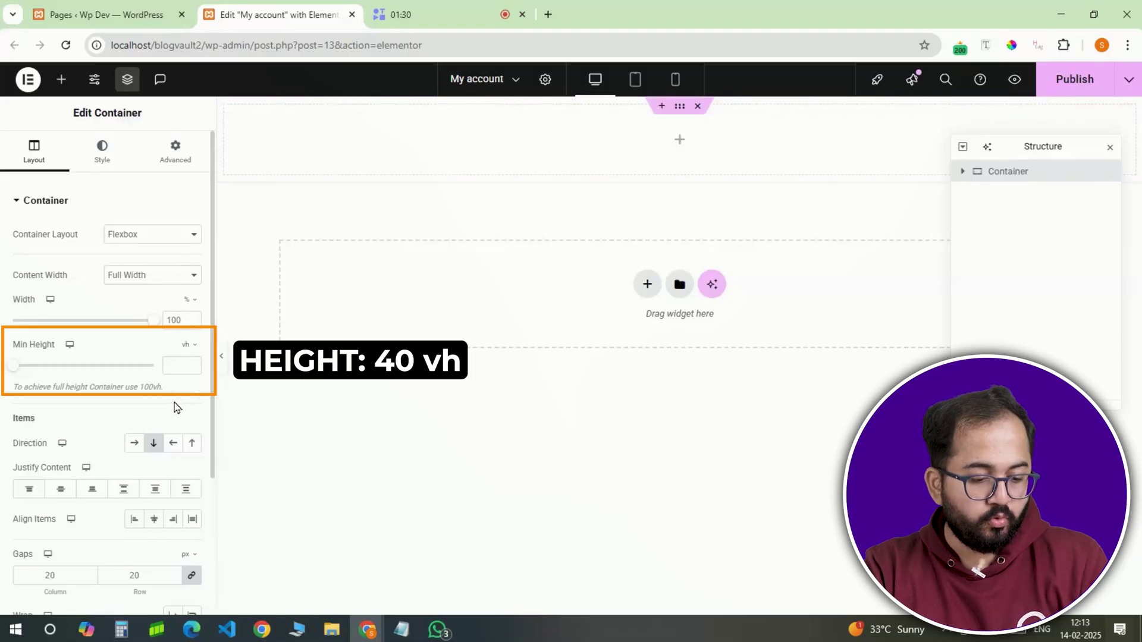
text(40)
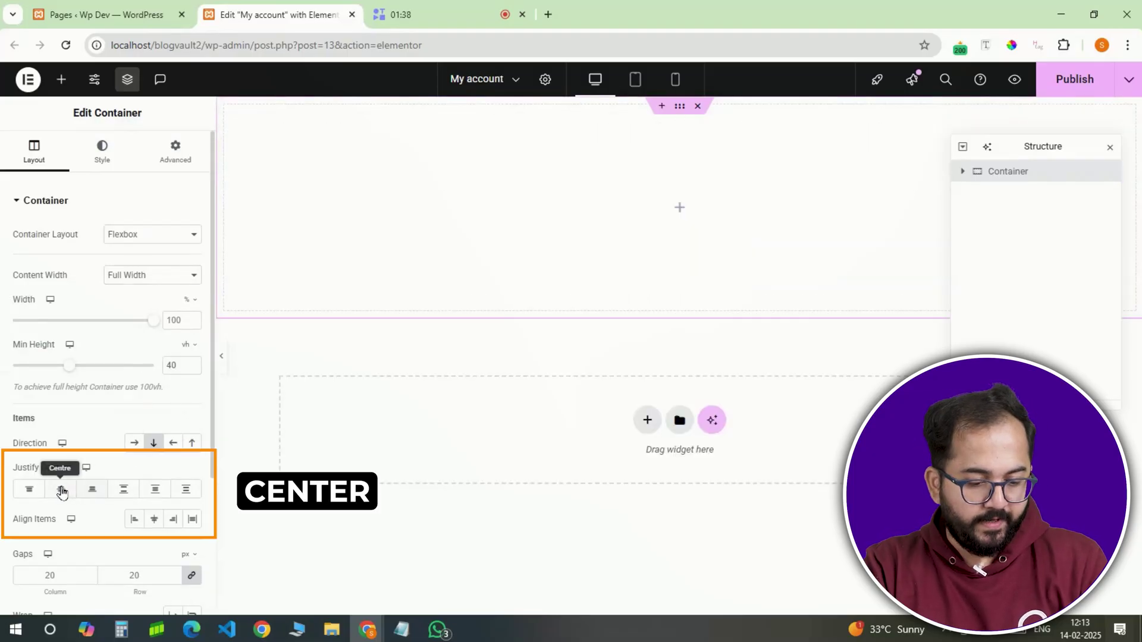
click(62, 491)
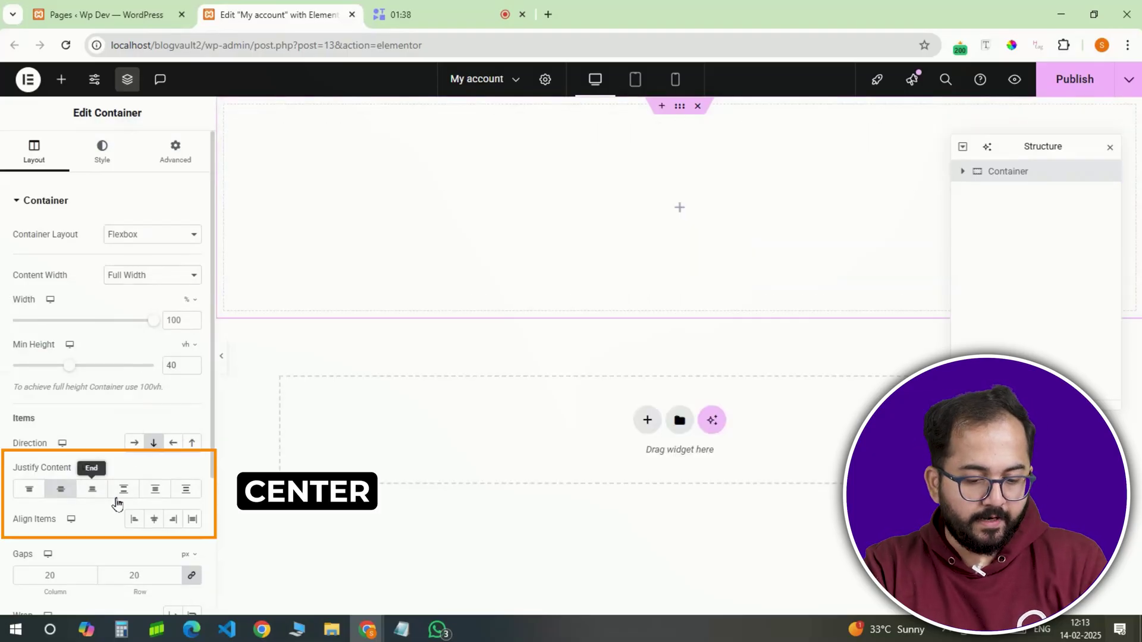
click(154, 518)
Give the container a classic red #CB202D background.
click(102, 153)
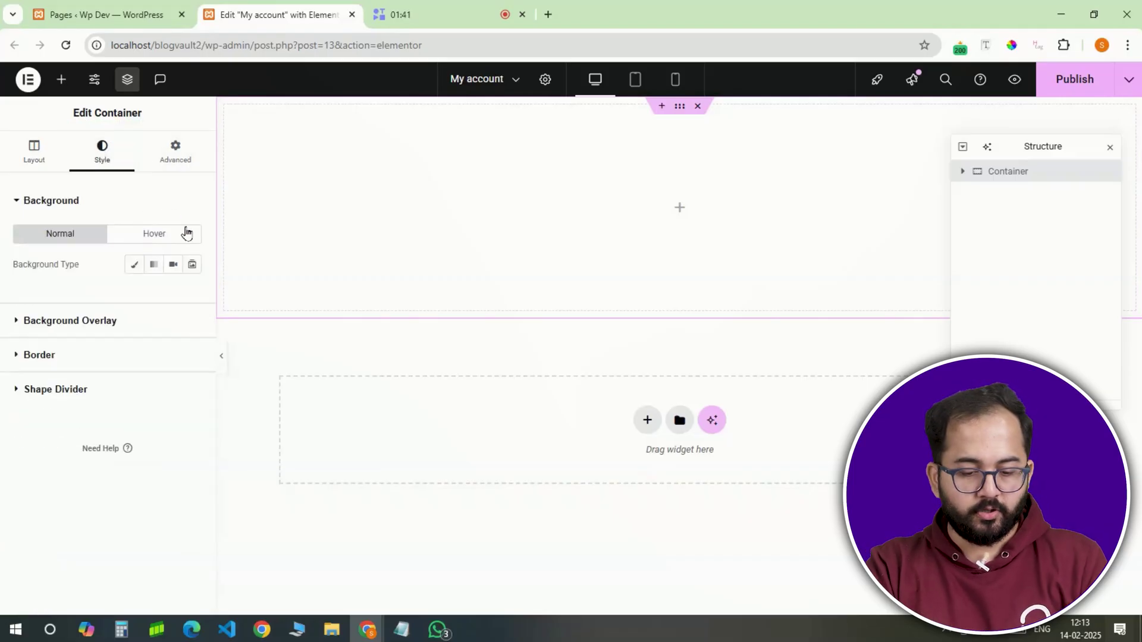
click(138, 269)
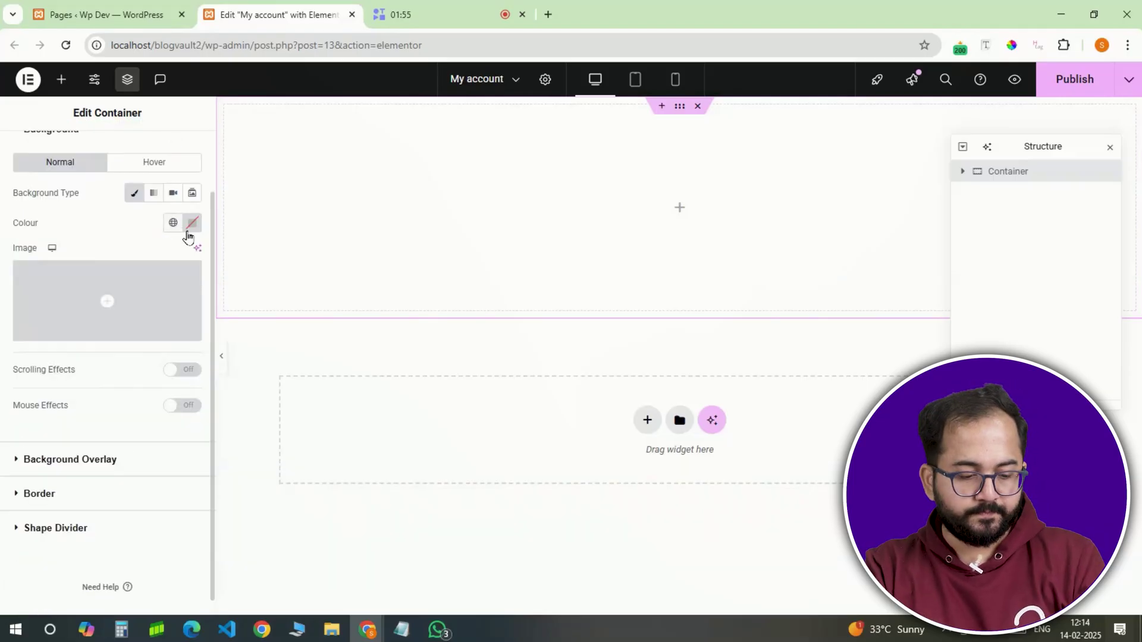
click(188, 232)
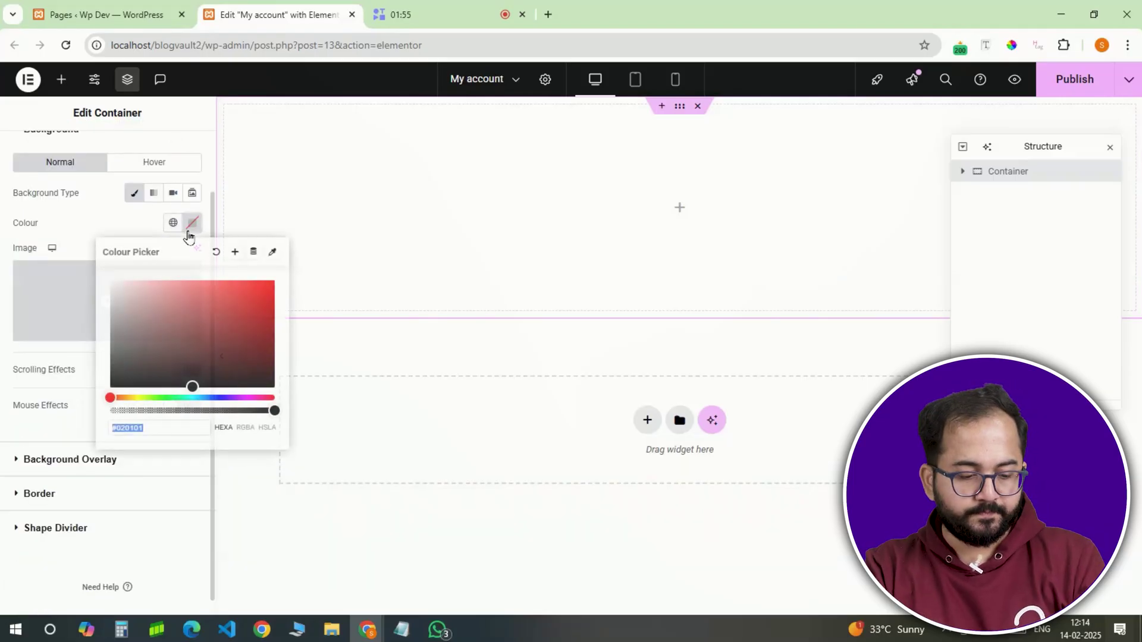
text(#CB202D)
click(323, 203)
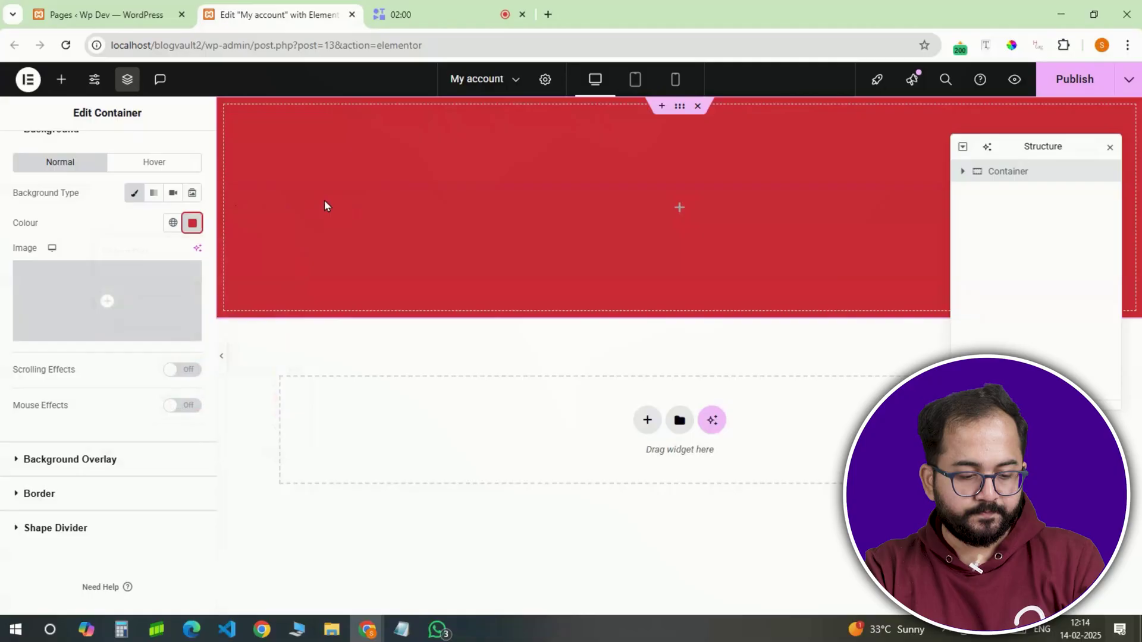
scroll(84, 140, up, 1)
Add a 'My Account' heading and a white tagline 'Personalize, update, and stay connected.' to the header.
click(61, 81)
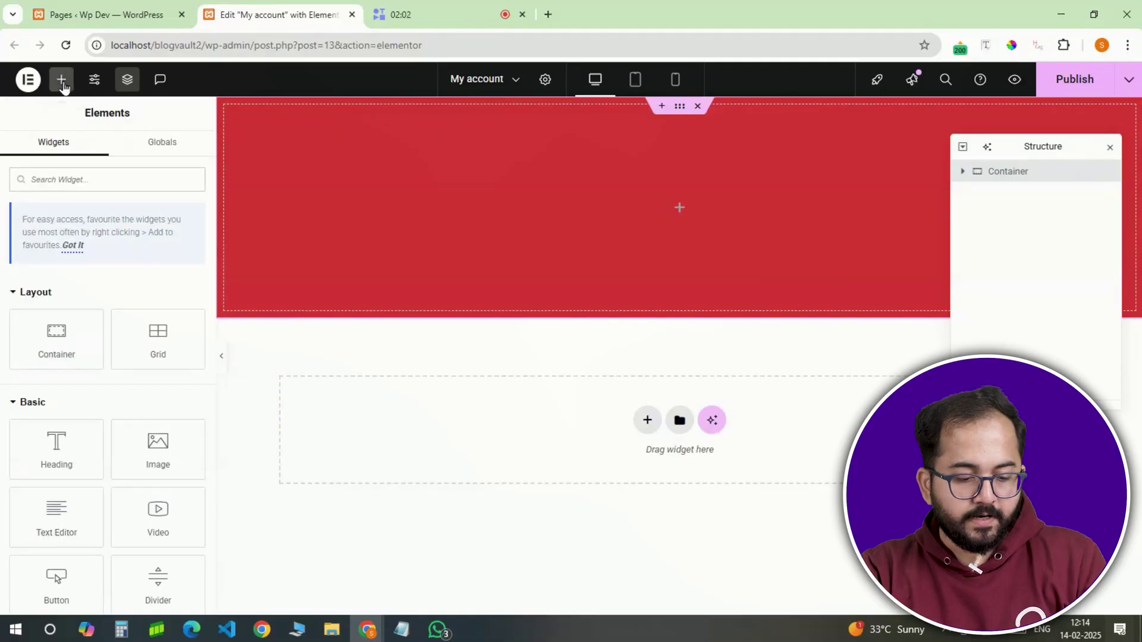
click(59, 443)
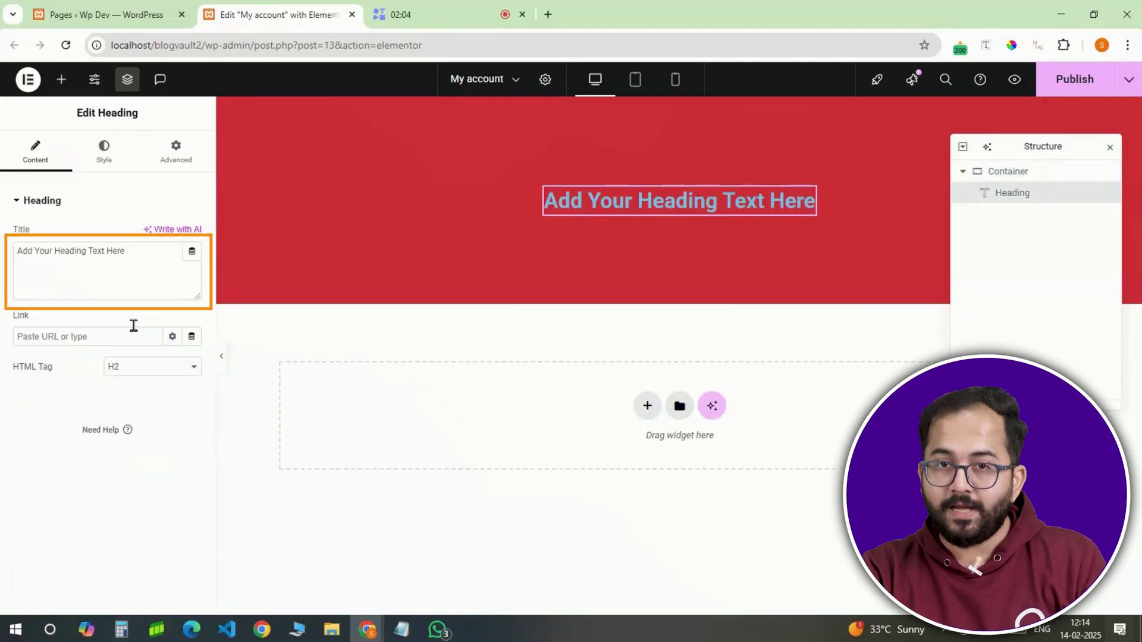
drag(124, 251, 3, 255)
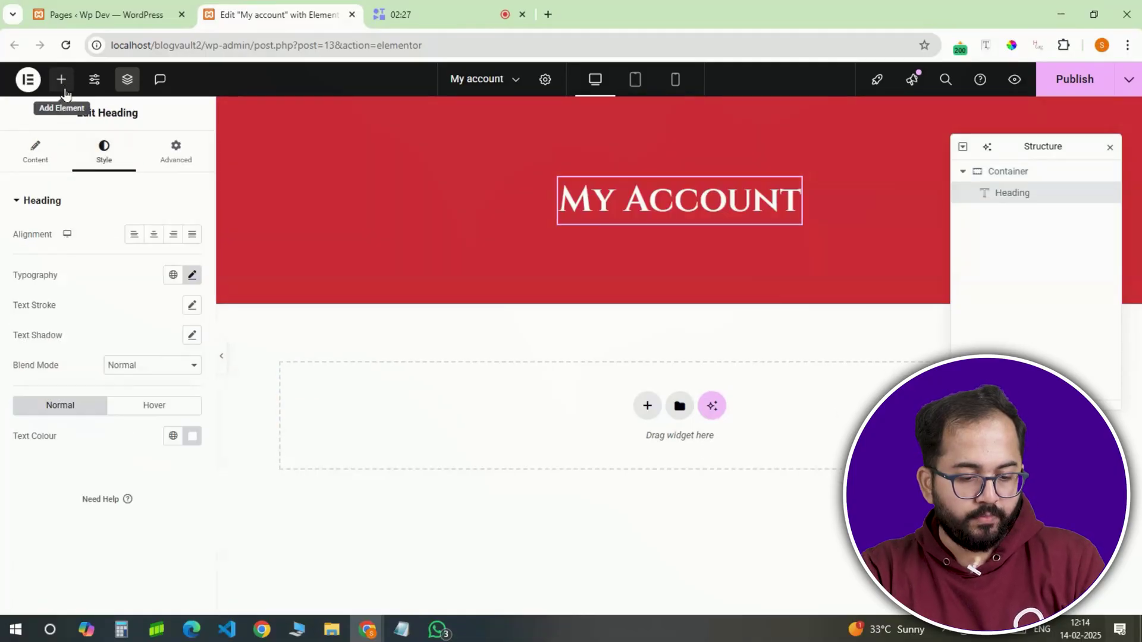
click(63, 88)
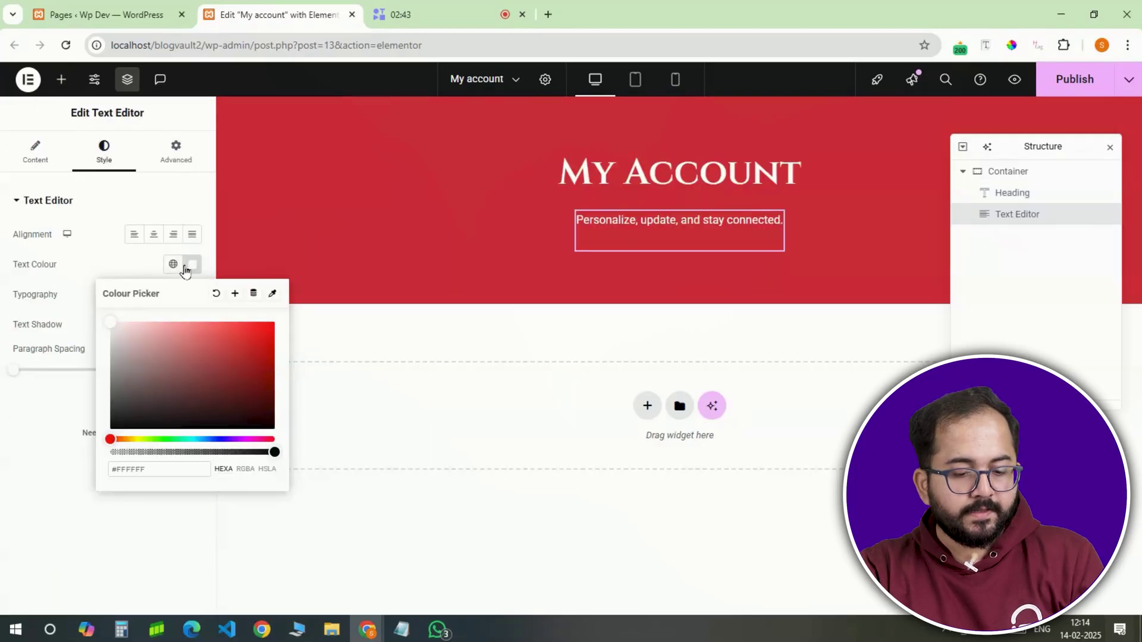
click(191, 267)
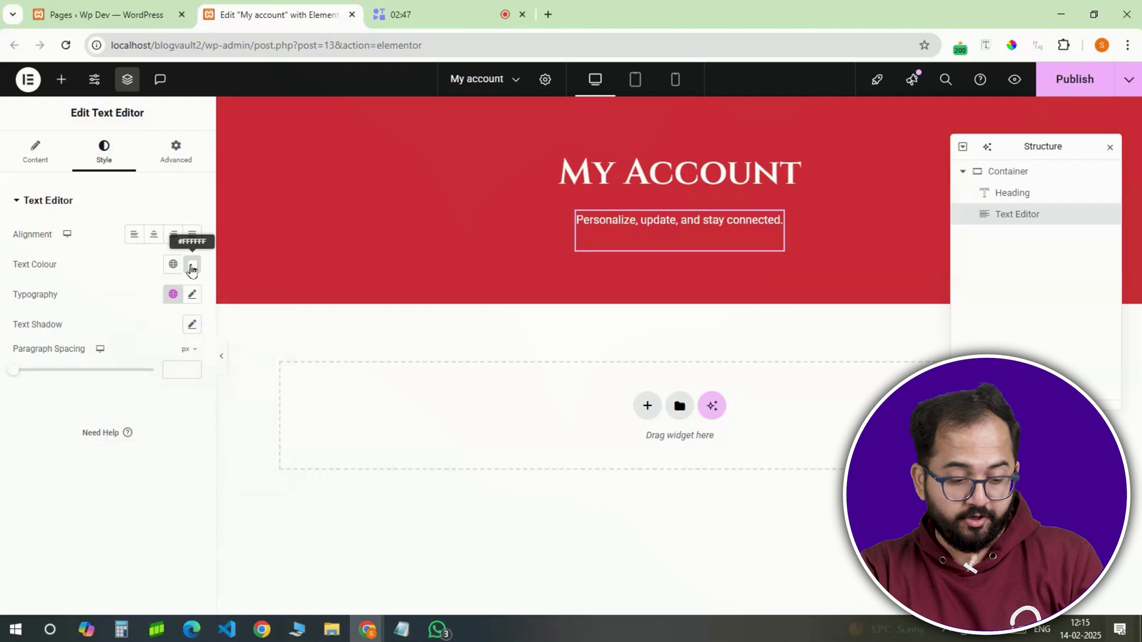
click(962, 172)
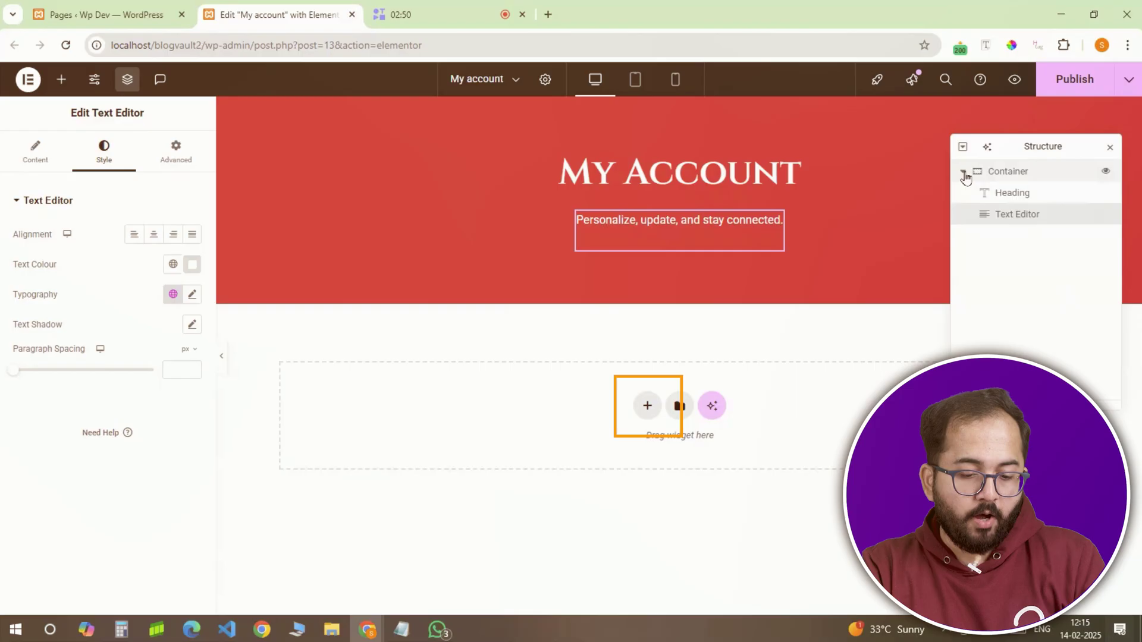
Add a full-width Flexbox row container with 40 px gaps below the header.
click(962, 171)
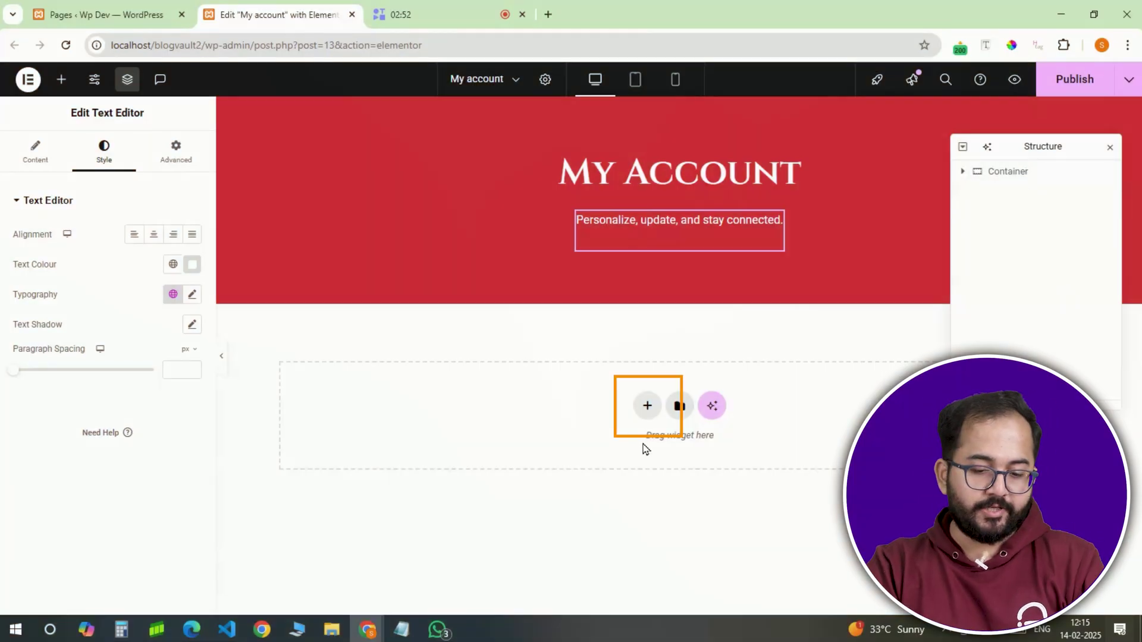
click(647, 405)
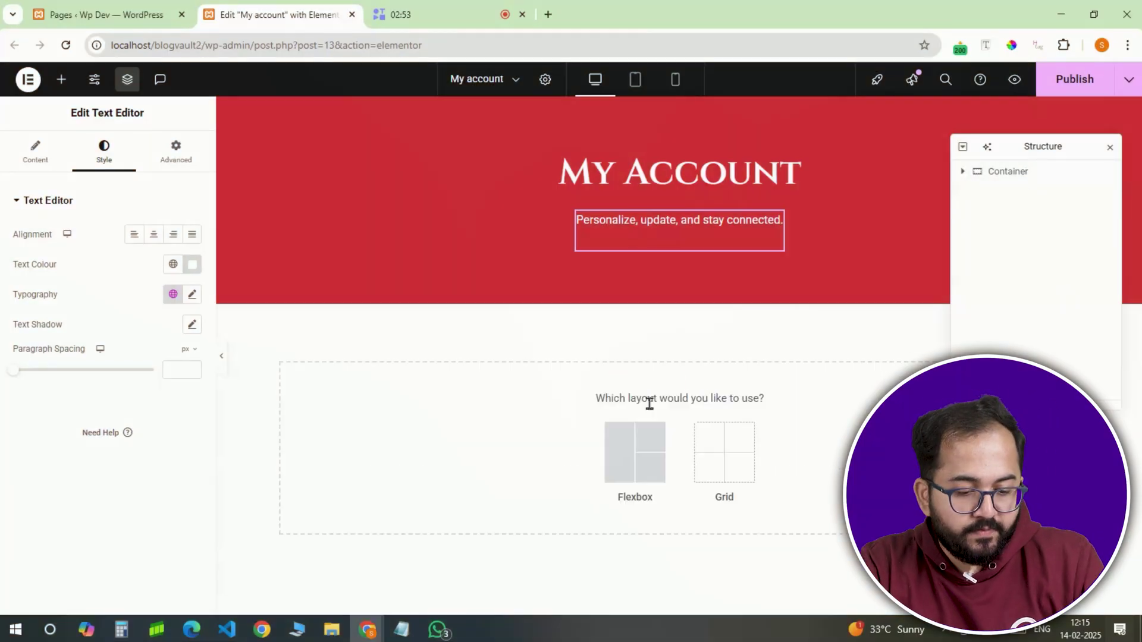
click(636, 456)
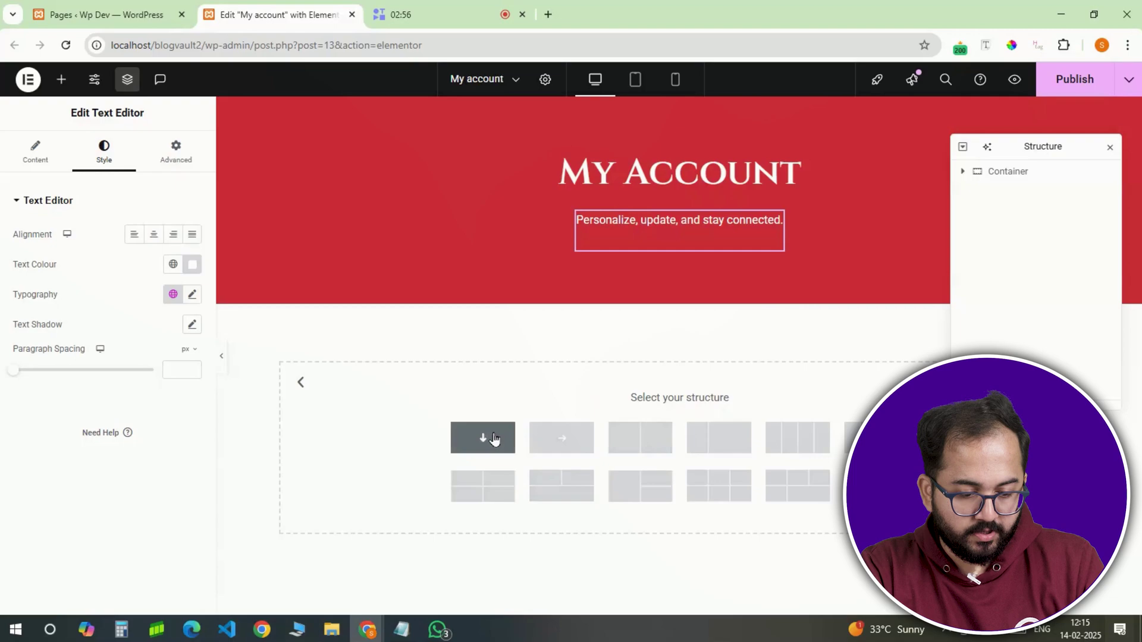
click(560, 438)
click(116, 279)
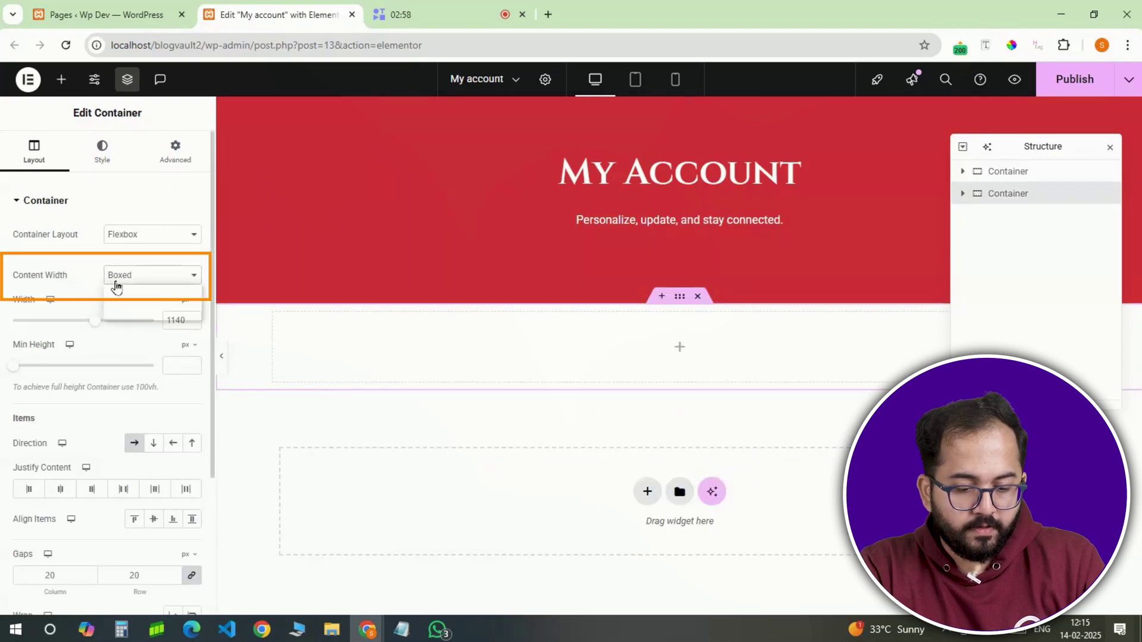
click(135, 310)
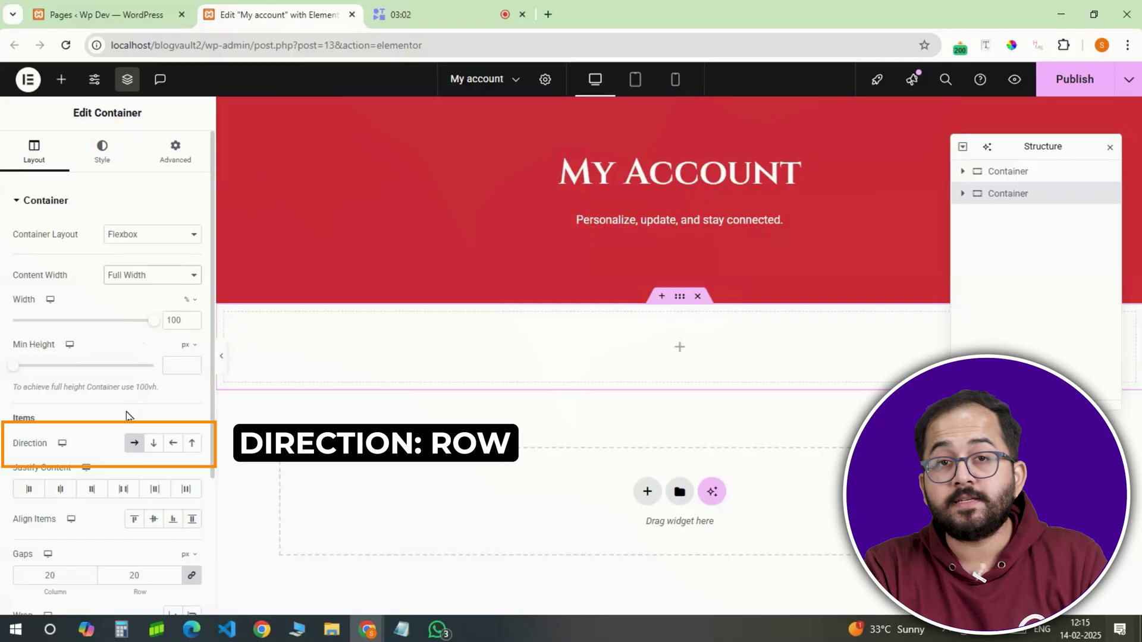
scroll(108, 476, down, 1)
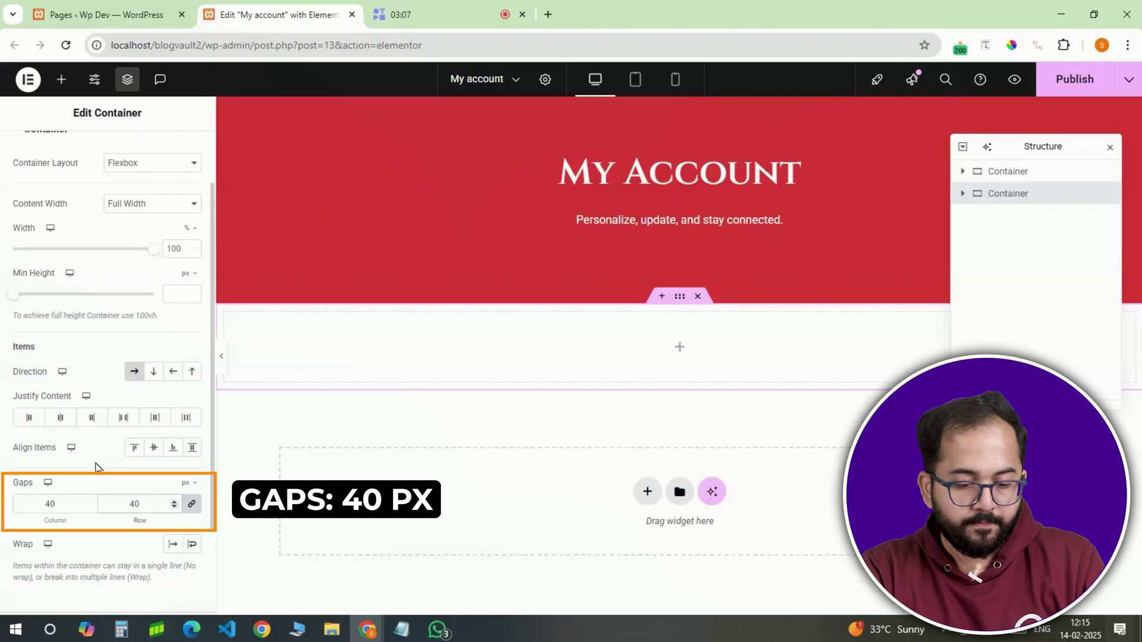
Unlink the row's margins and set a -58 px top margin to overlap the header.
click(174, 150)
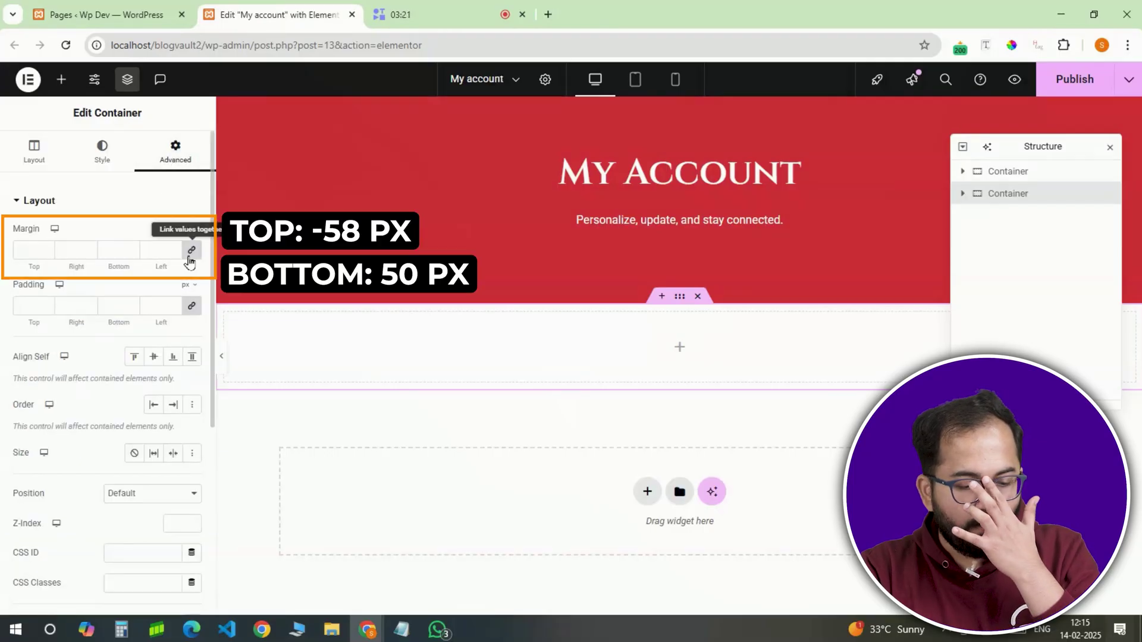
click(189, 259)
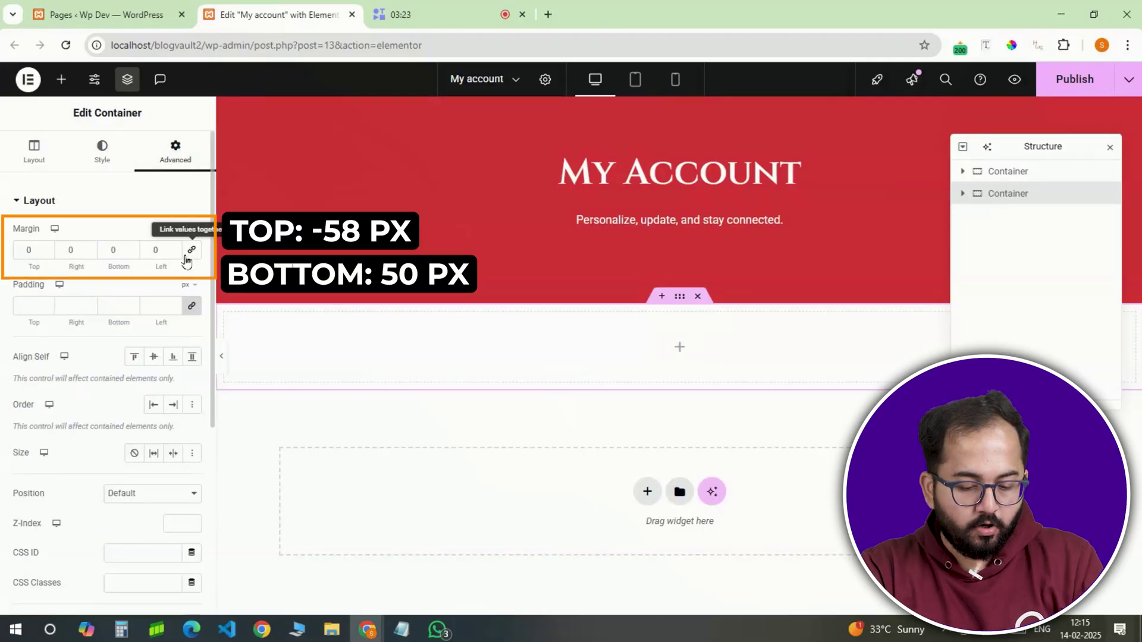
drag(32, 250, 5, 251)
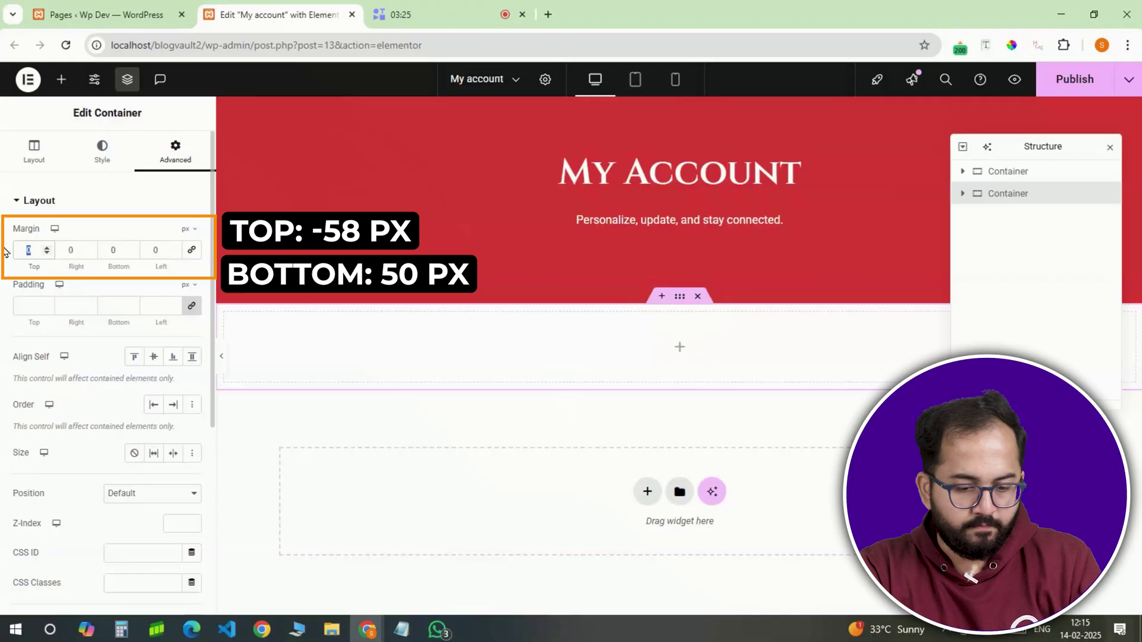
text(-58)
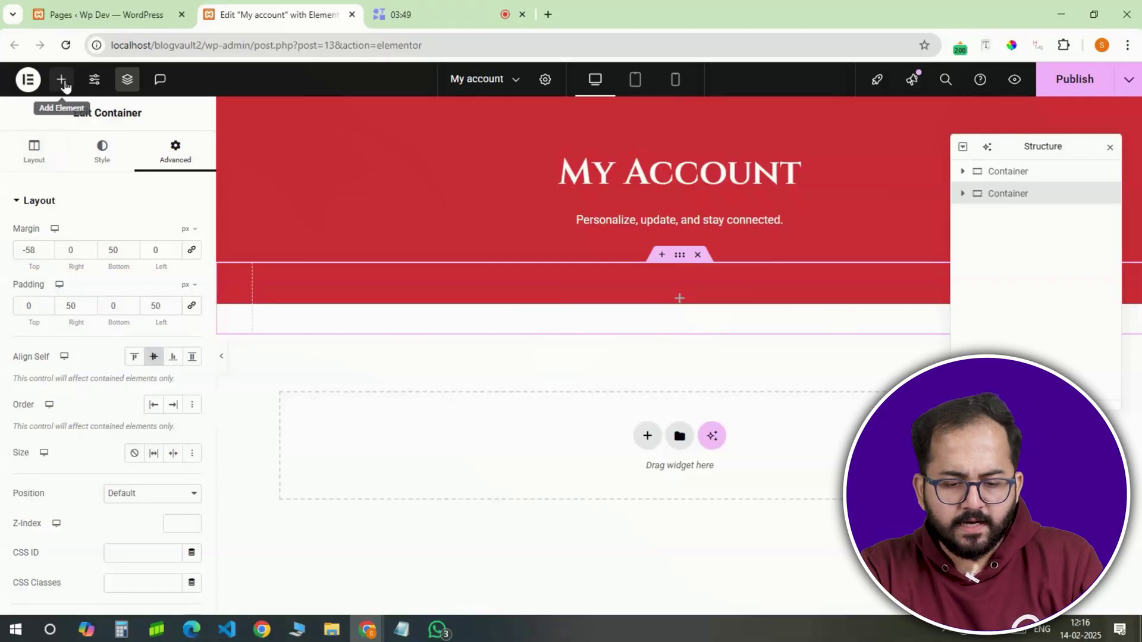
Add a nested full-width container at 30% width inside the row.
click(61, 80)
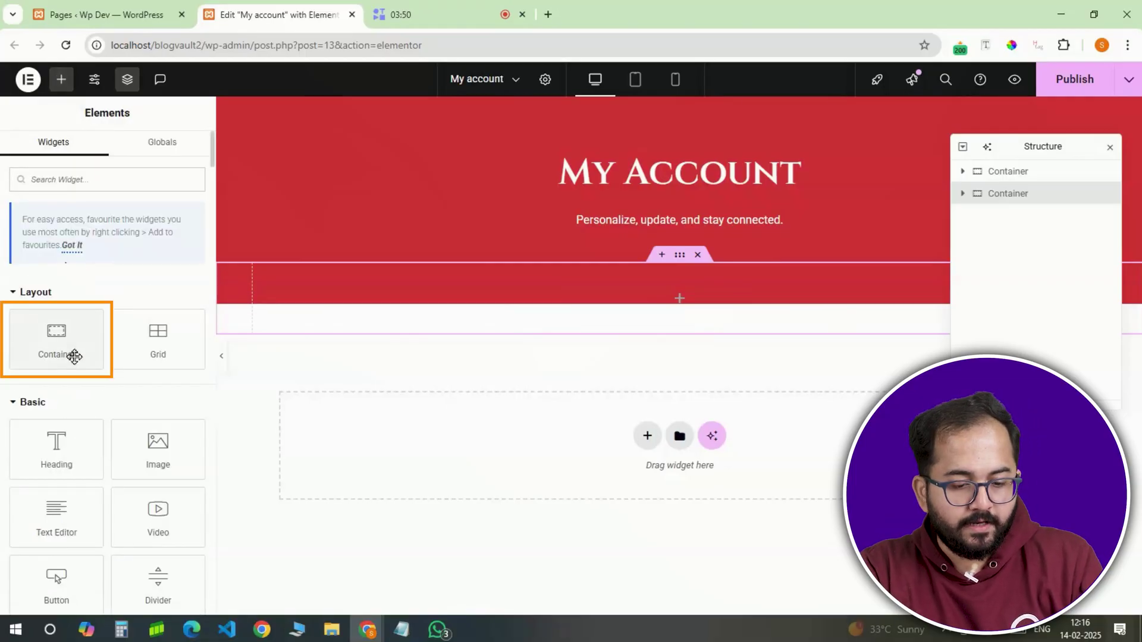
click(75, 356)
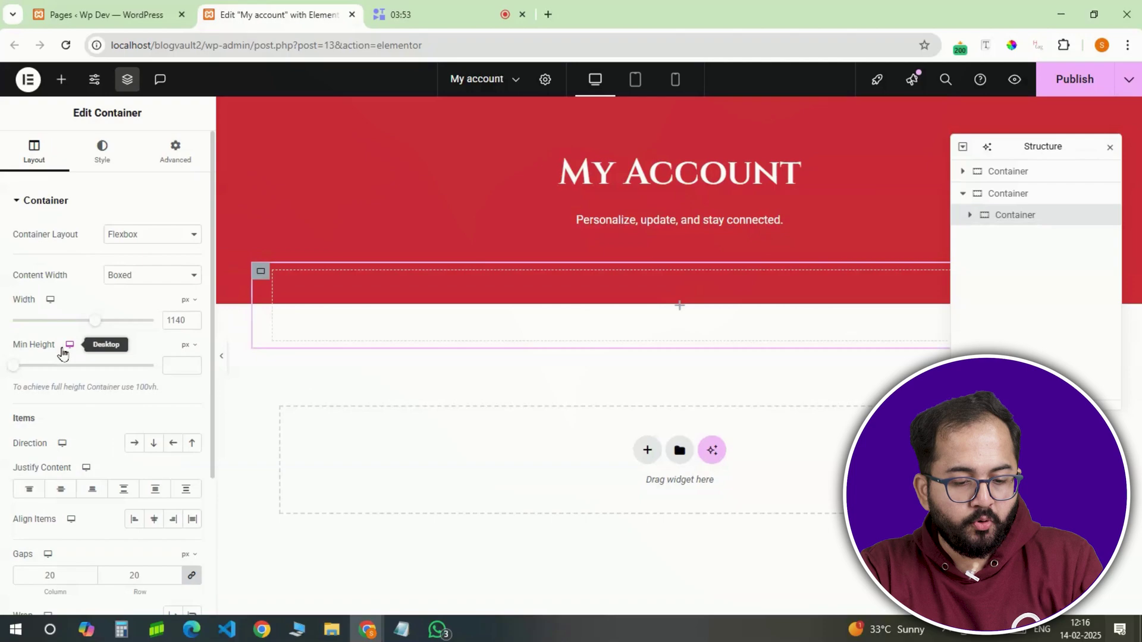
click(127, 275)
click(132, 311)
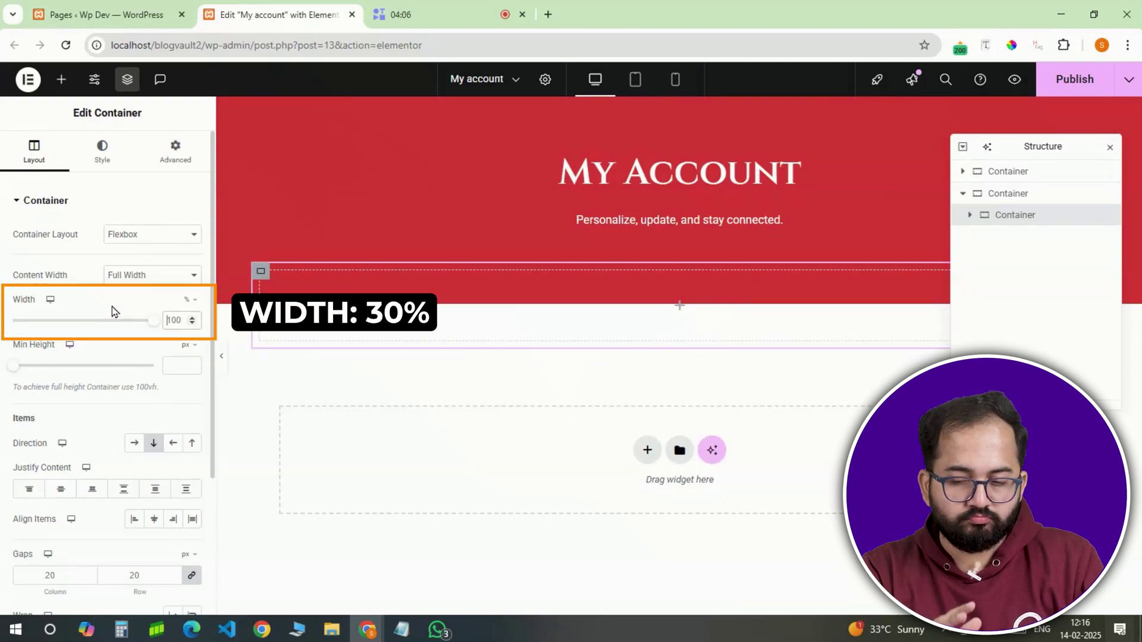
text(30)
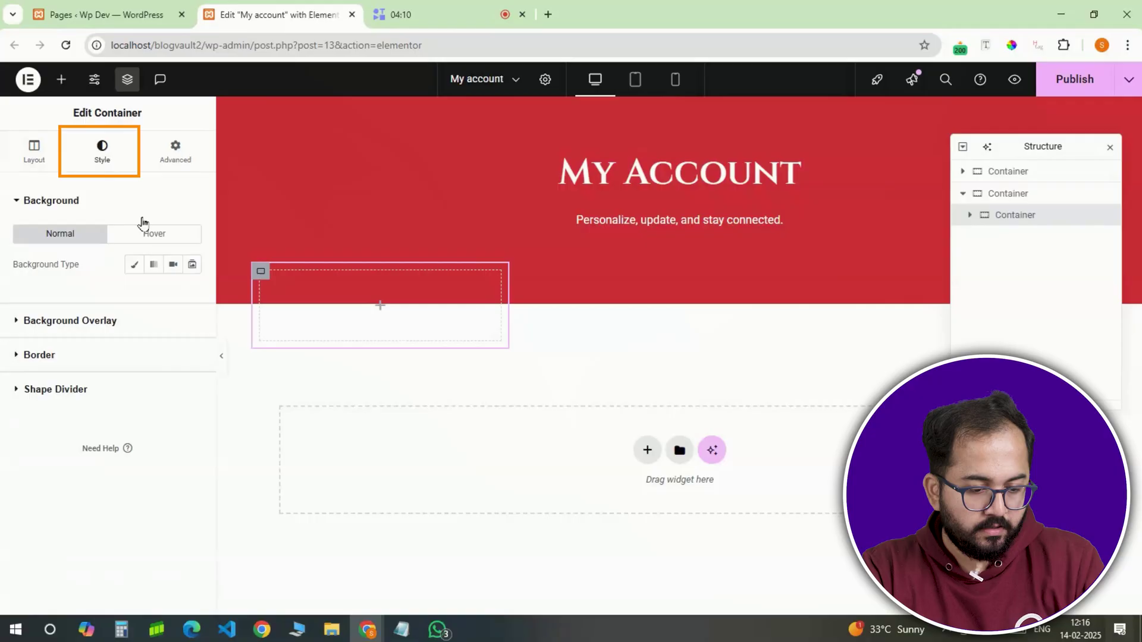
Give the card a classic background, 20 px border radius and a box shadow.
click(134, 264)
click(189, 295)
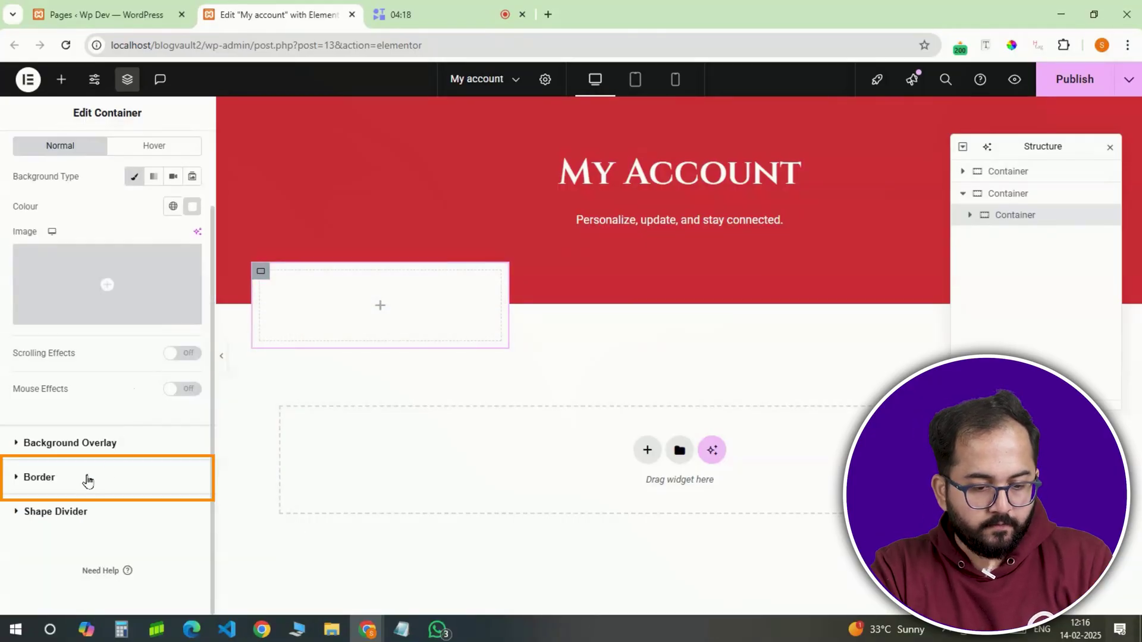
click(88, 478)
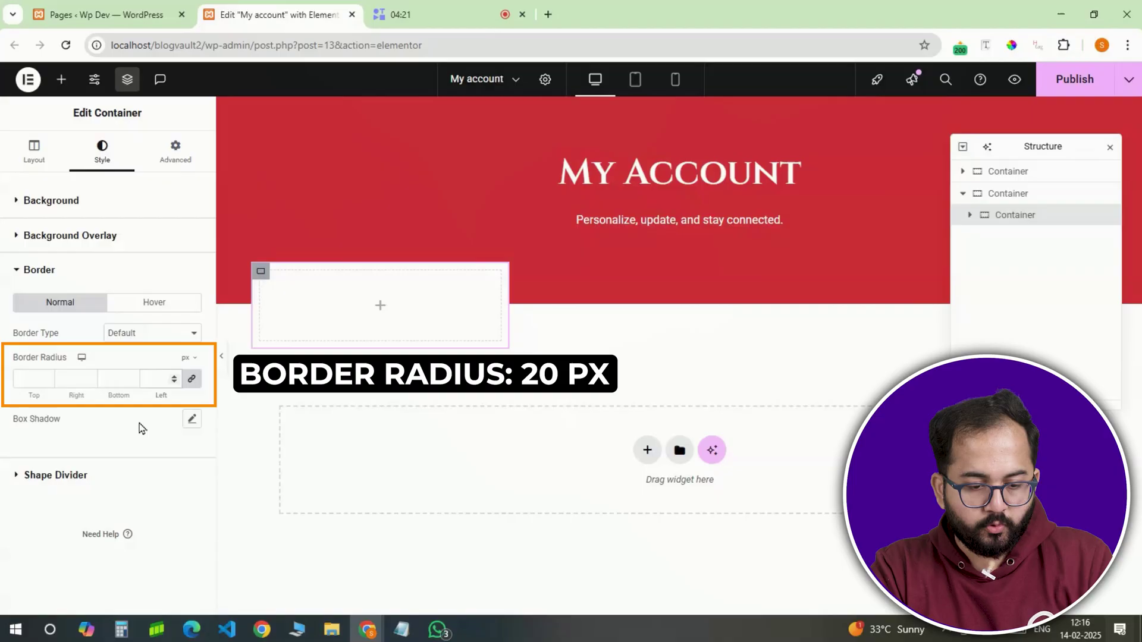
text(20)
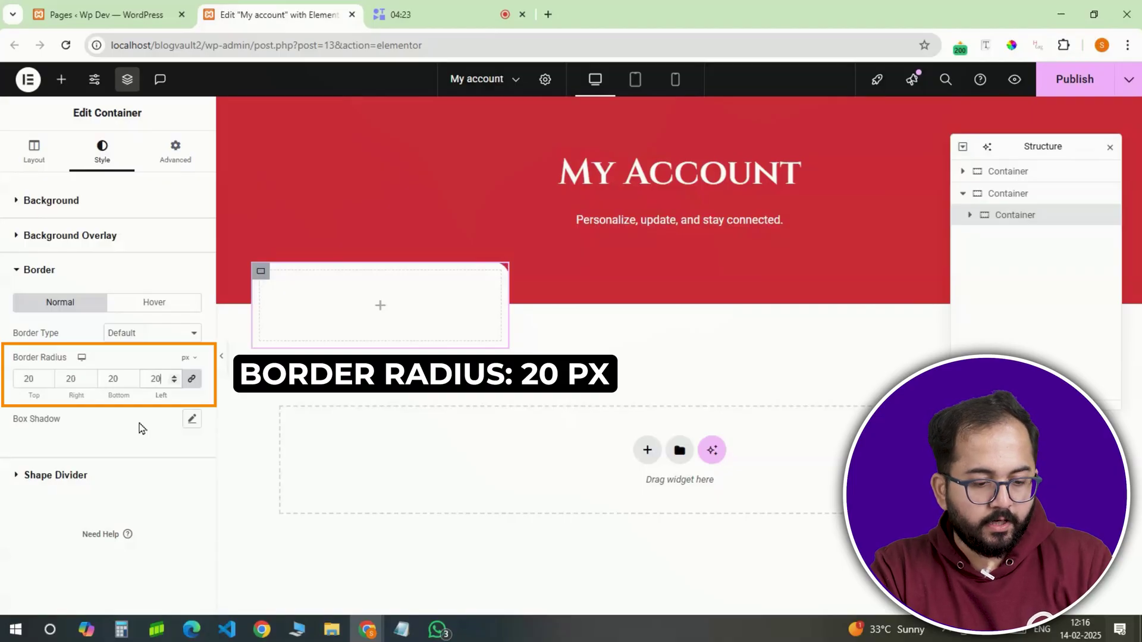
click(191, 418)
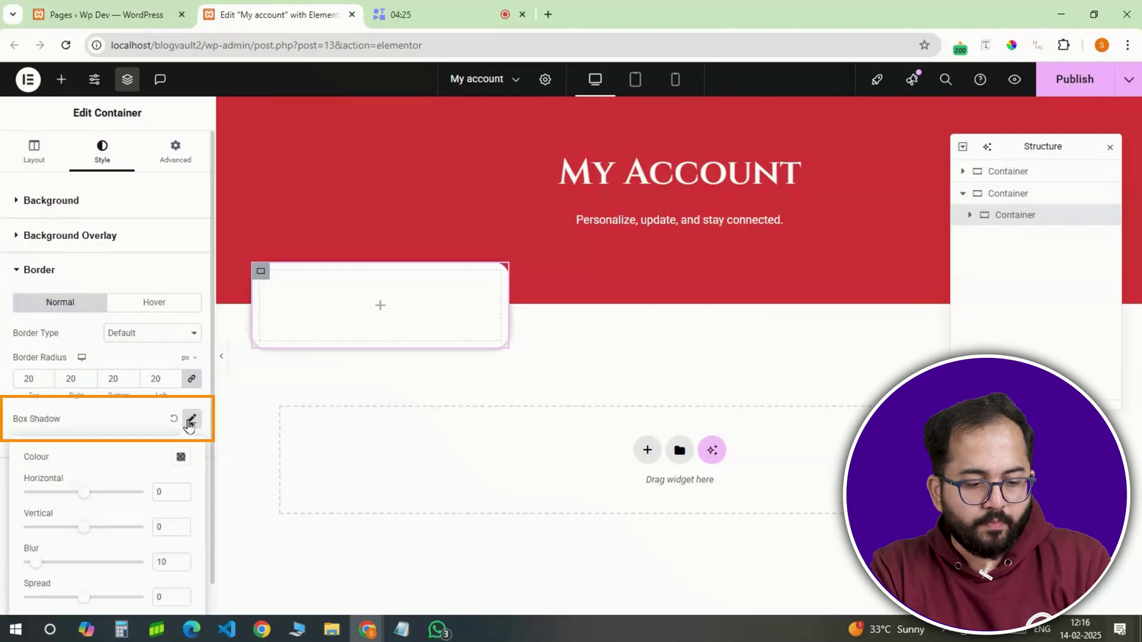
click(182, 459)
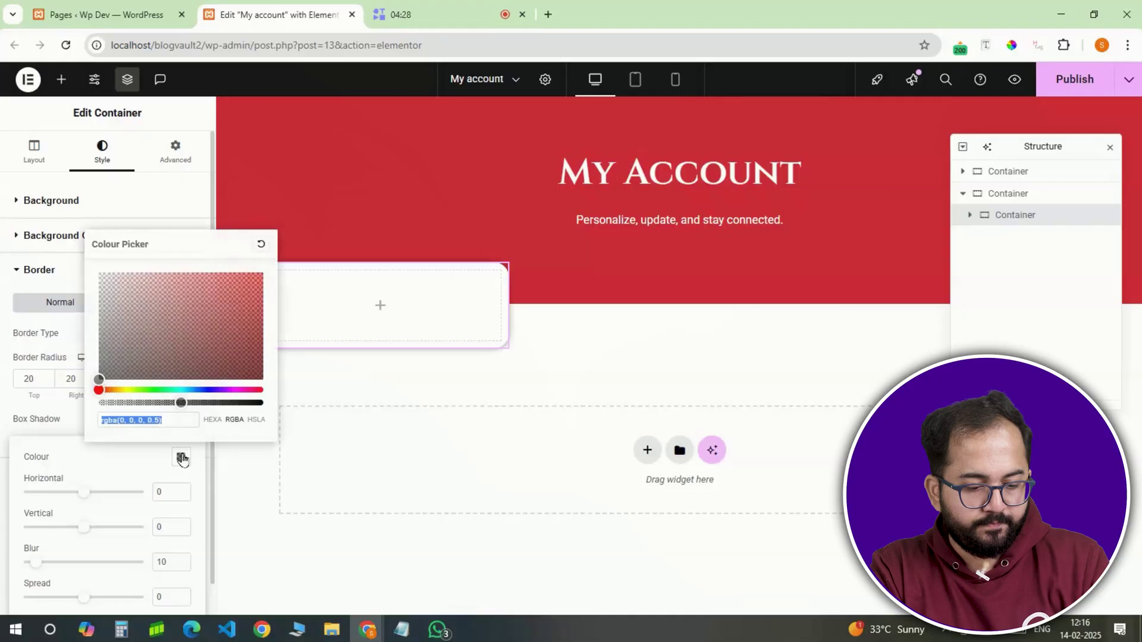
click(150, 473)
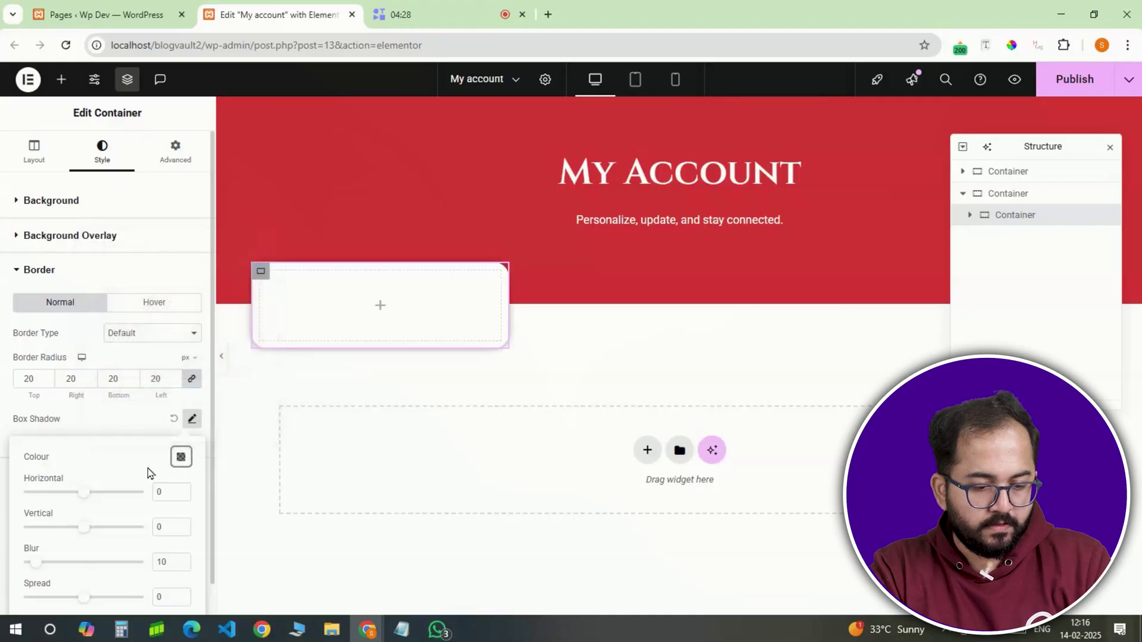
click(176, 153)
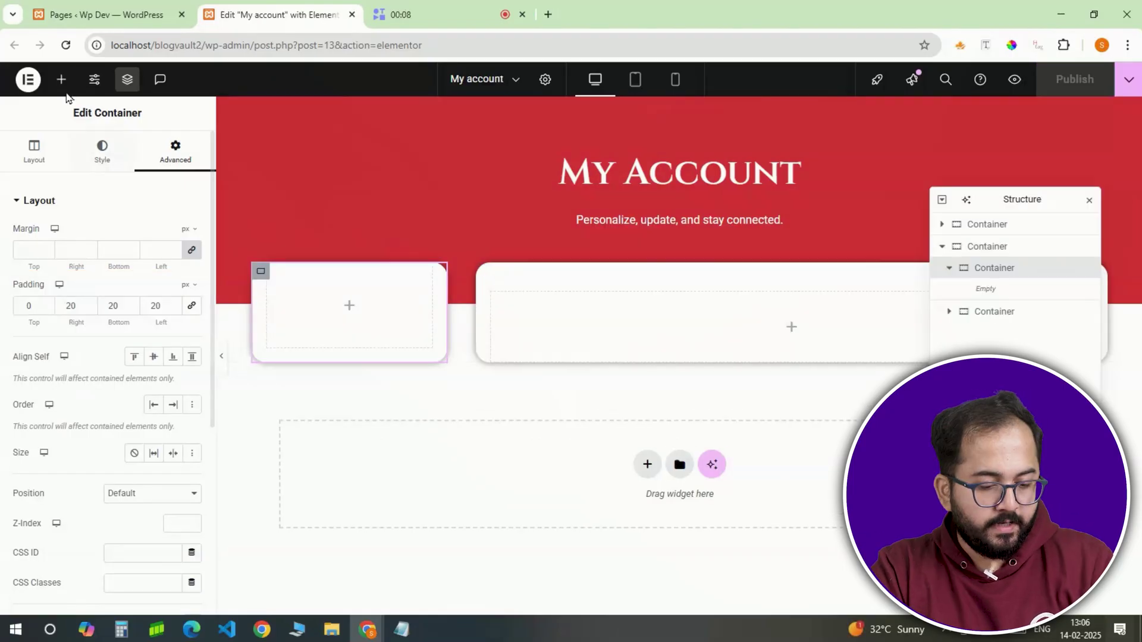
Add an image showing the user's profile picture at full resolution to the left card.
click(63, 82)
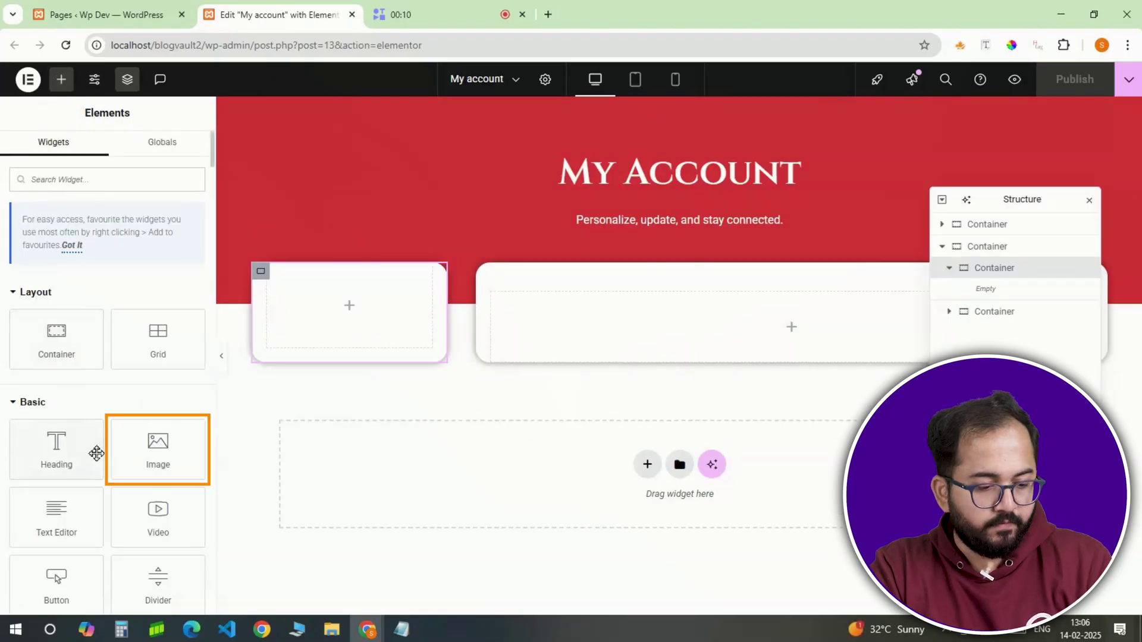
click(131, 461)
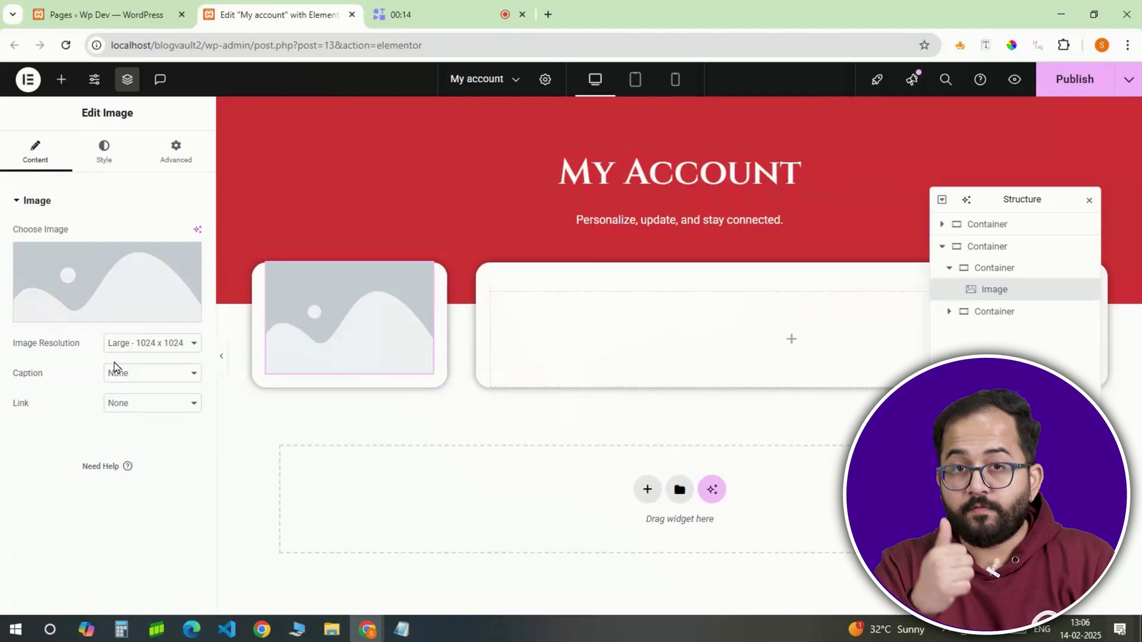
mouse_move(102, 326)
click(191, 313)
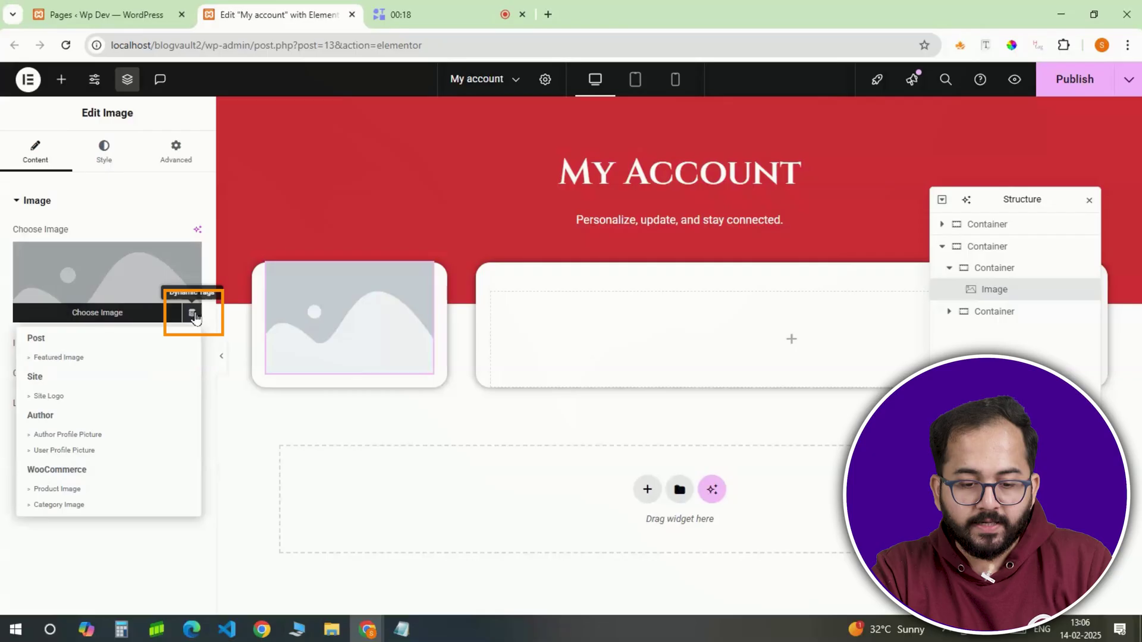
click(83, 451)
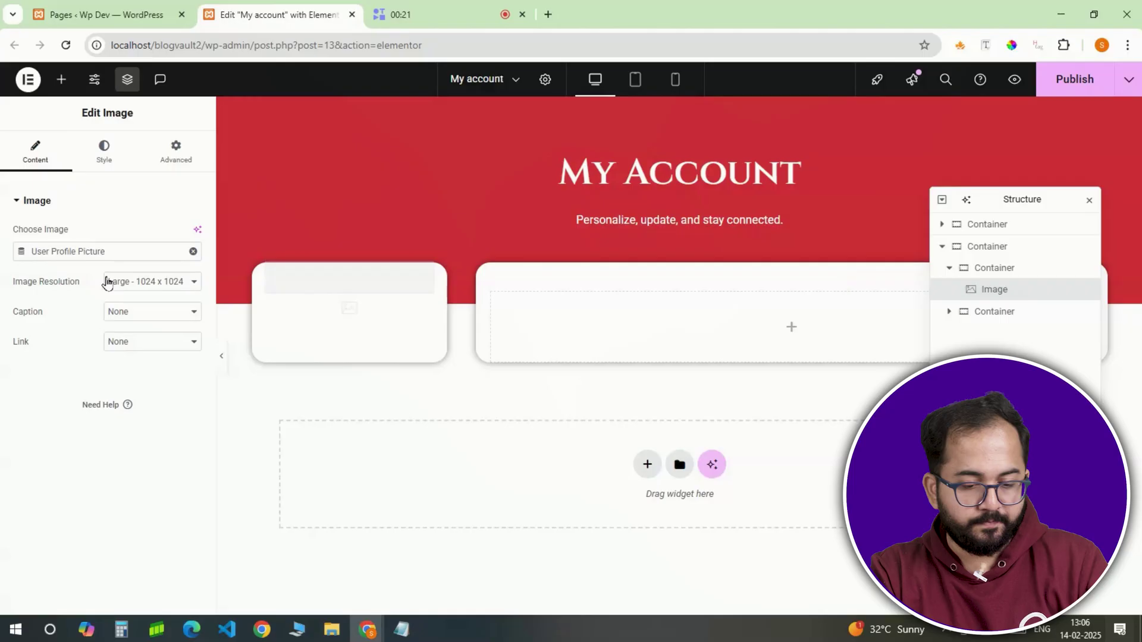
click(135, 283)
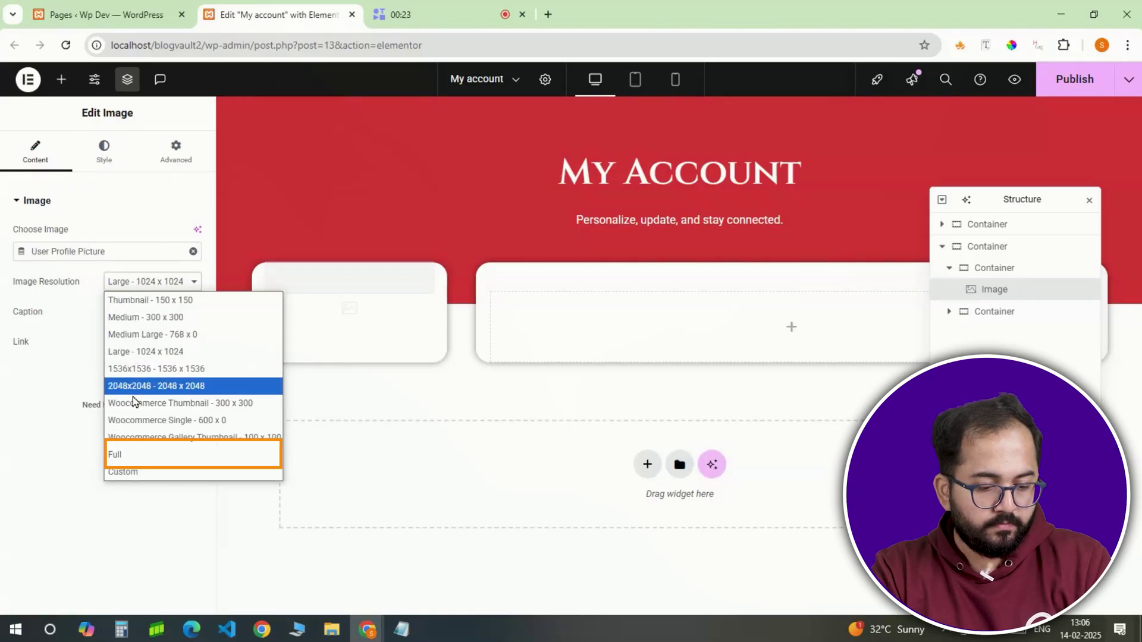
click(134, 455)
Style the image at 50% width with a 50% border radius.
click(90, 166)
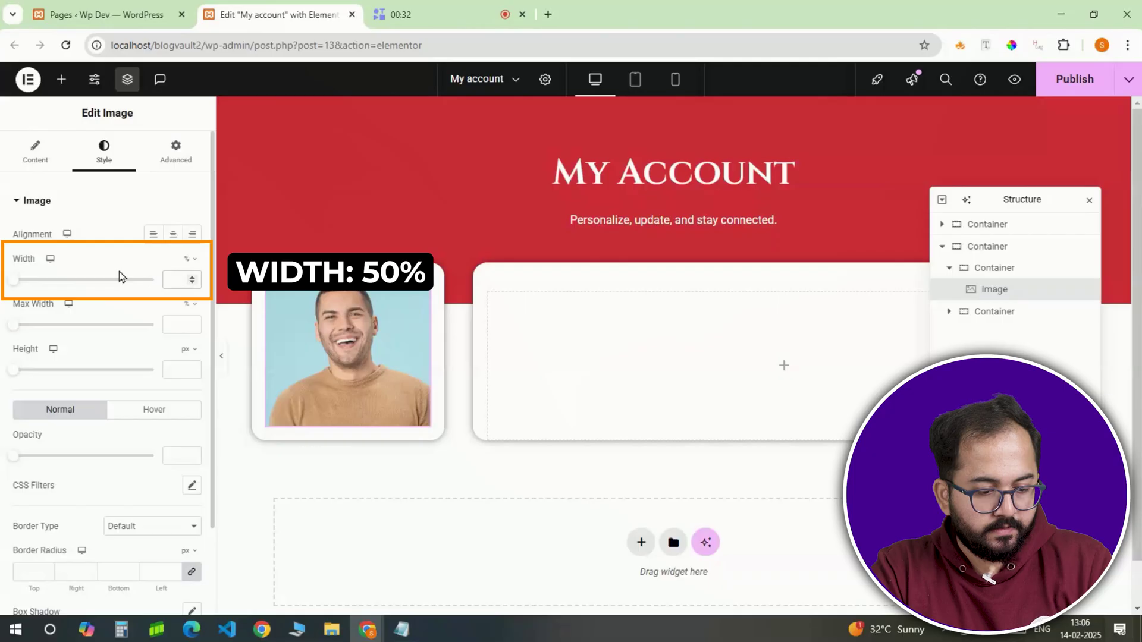
text(50)
scroll(127, 392, down, 2)
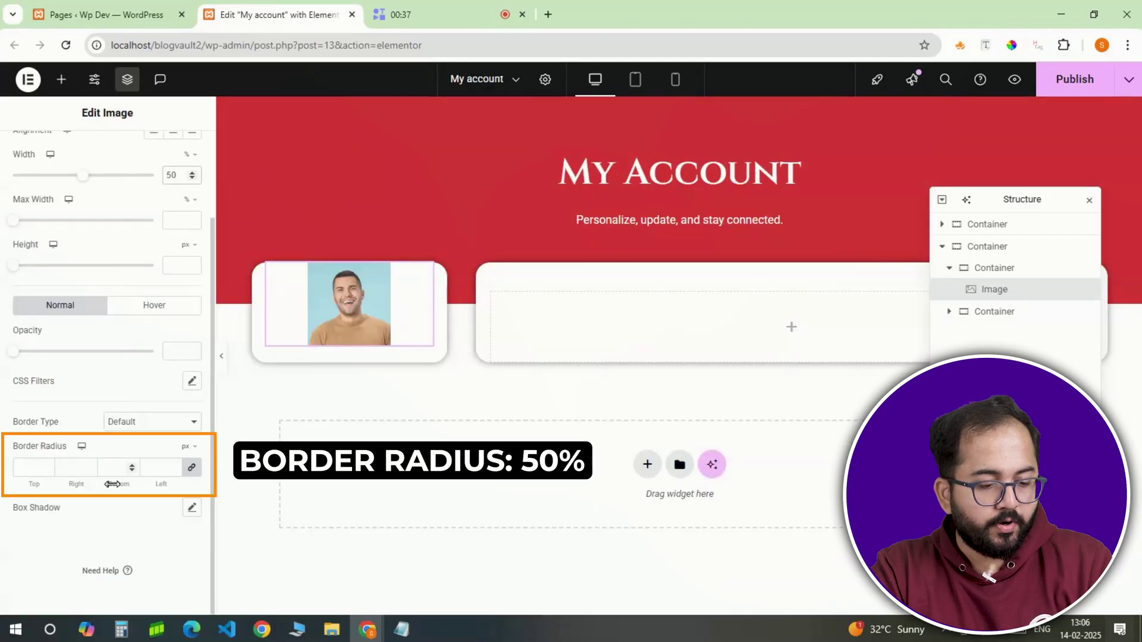
click(145, 472)
text(50)
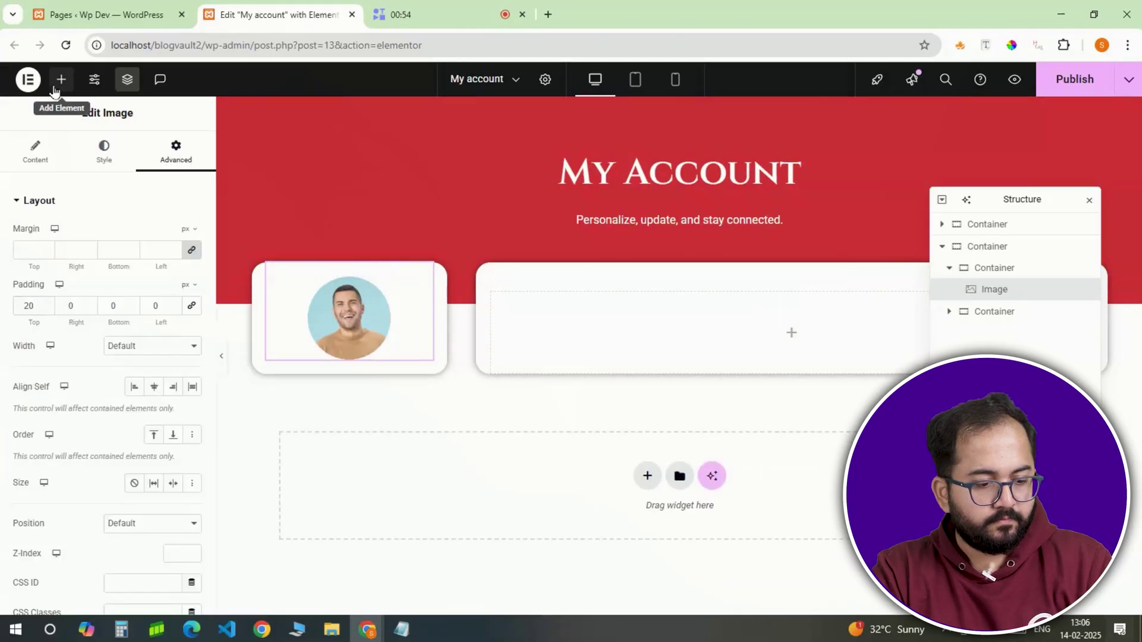
Add a heading below the photo showing the User Info Username with 'Hi' before it.
click(62, 79)
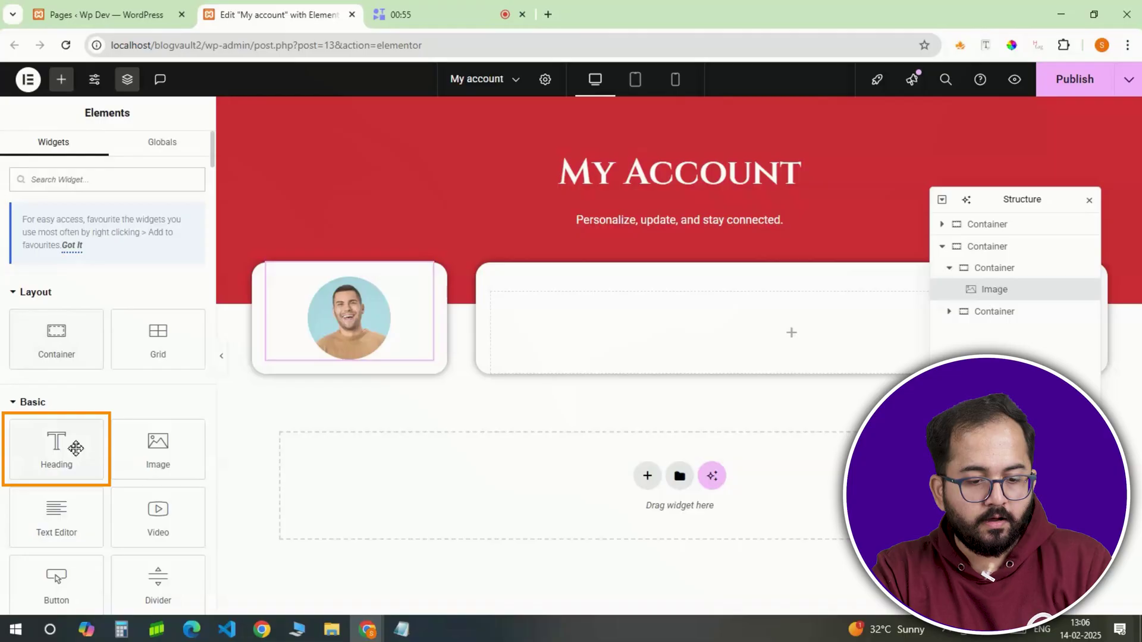
drag(74, 458, 349, 368)
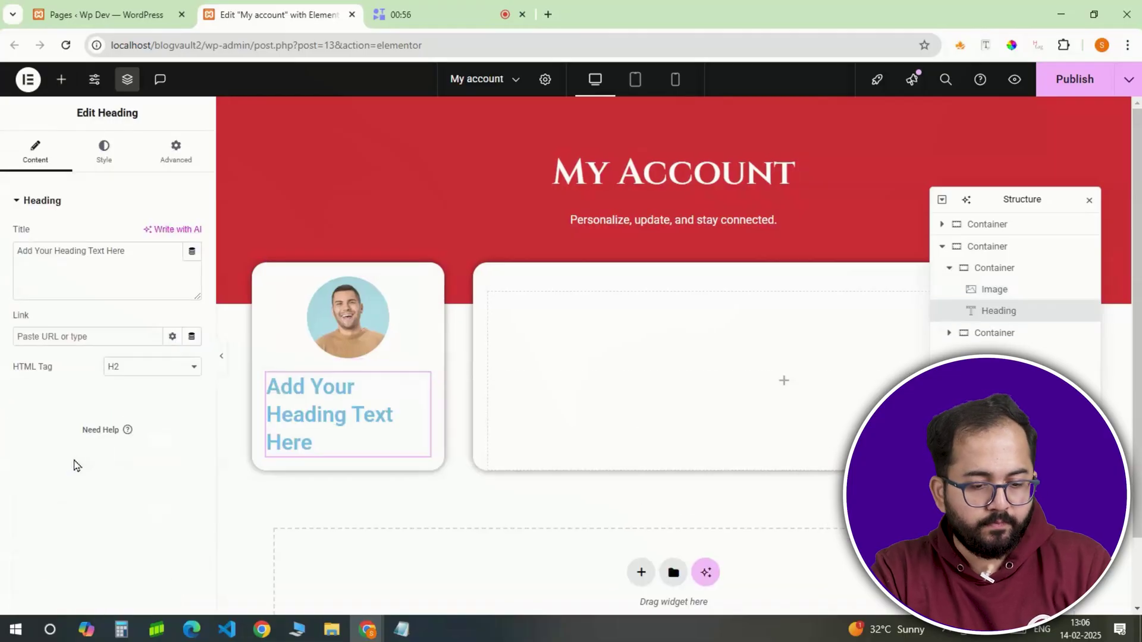
click(192, 253)
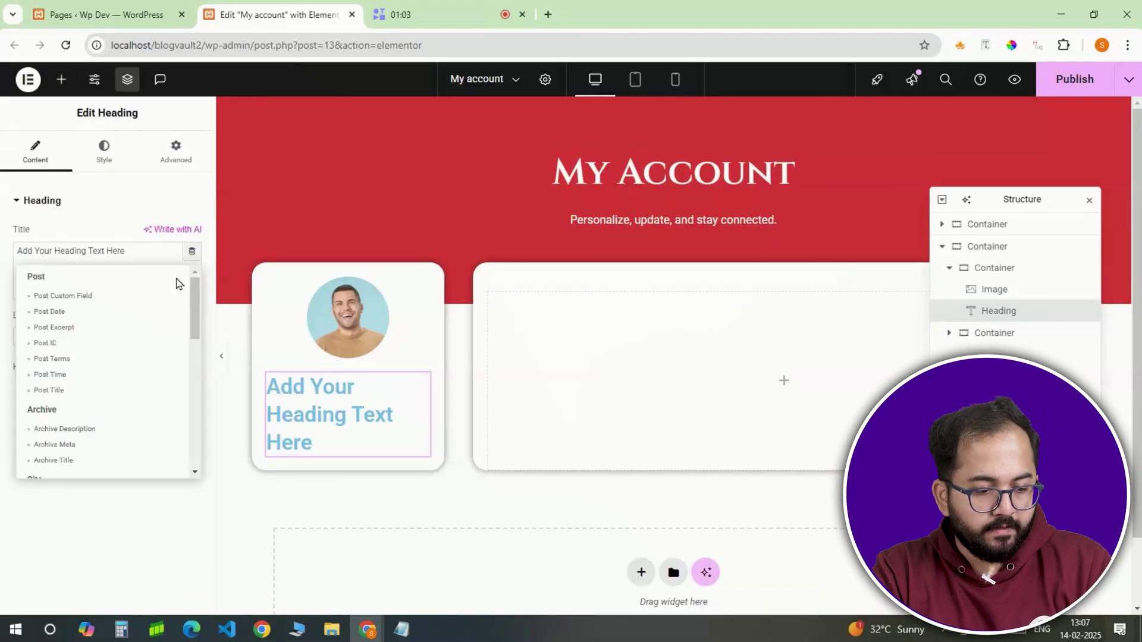
scroll(102, 395, down, 4)
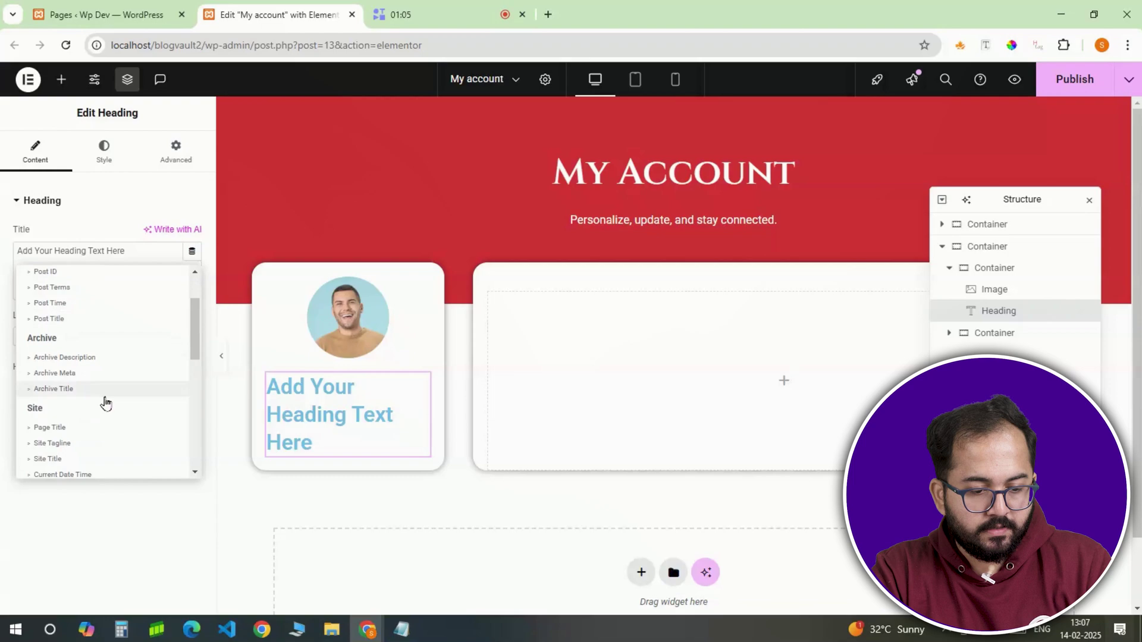
click(65, 380)
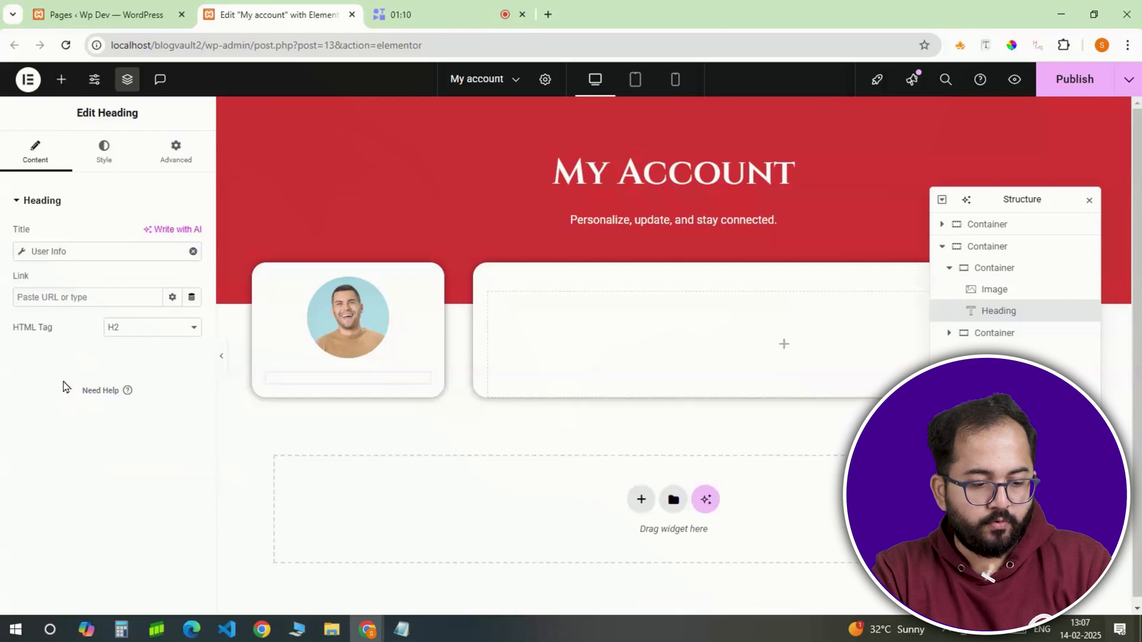
click(22, 251)
click(127, 320)
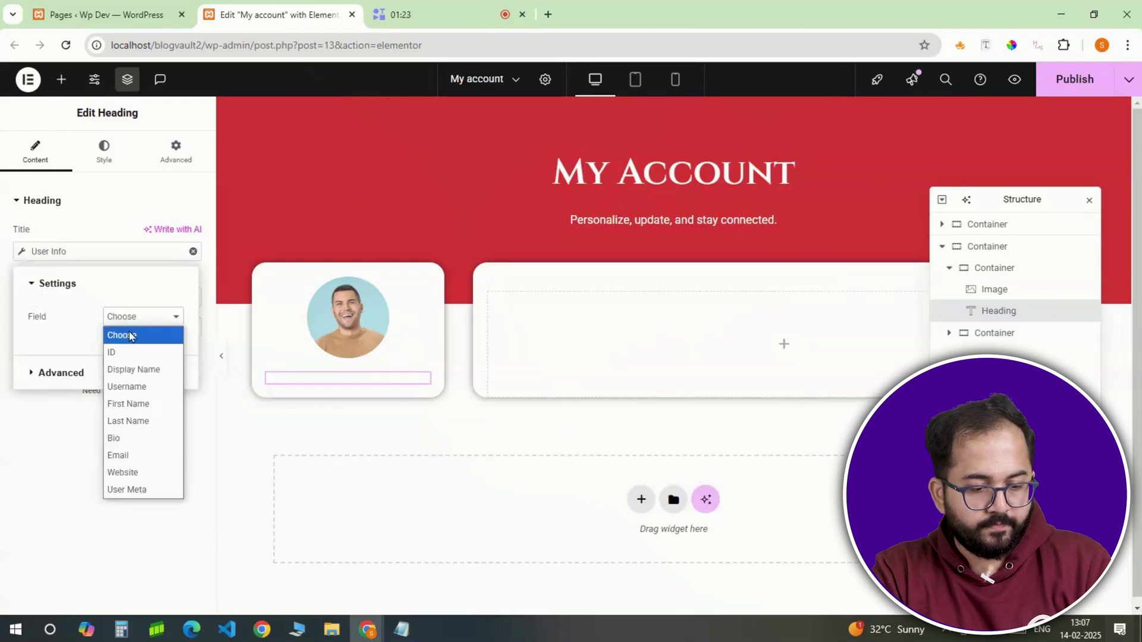
click(142, 387)
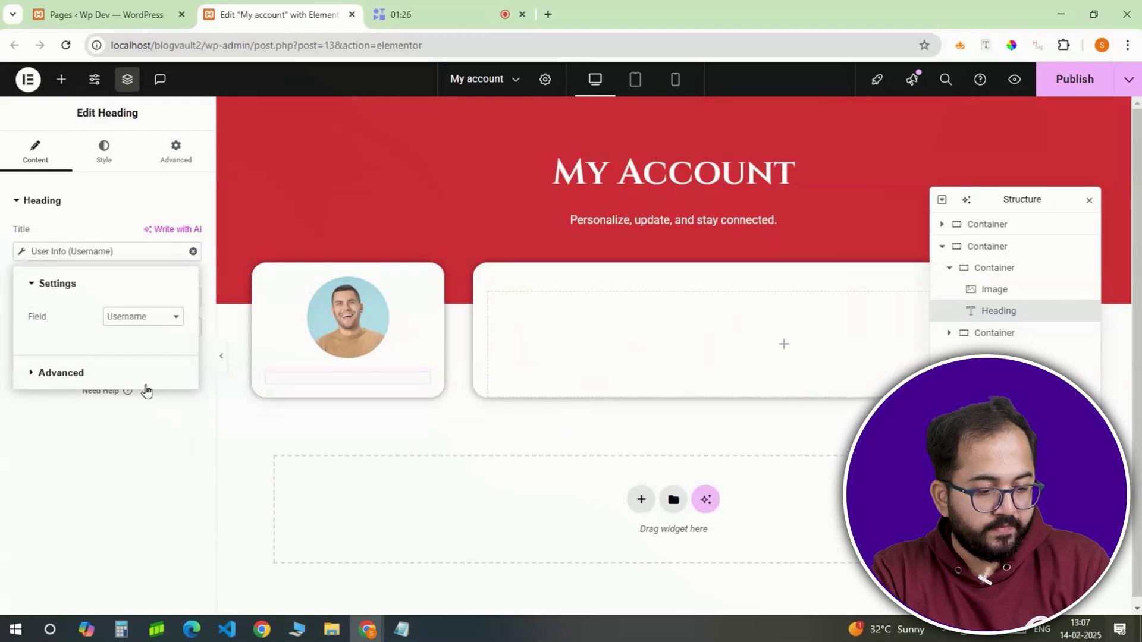
click(31, 375)
click(110, 350)
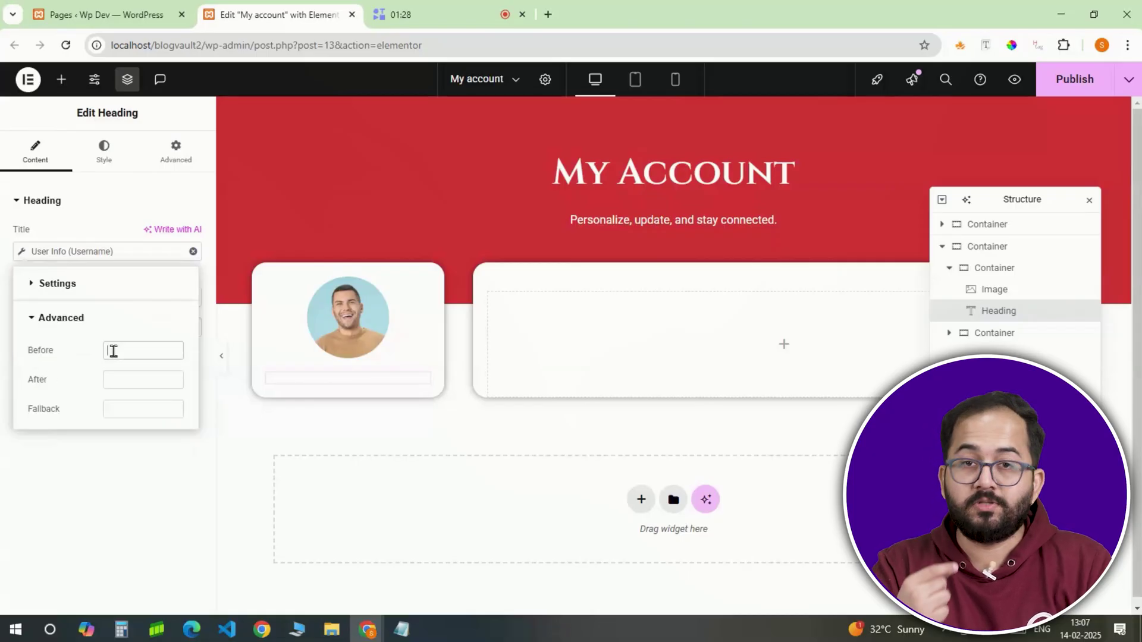
text(Hi)
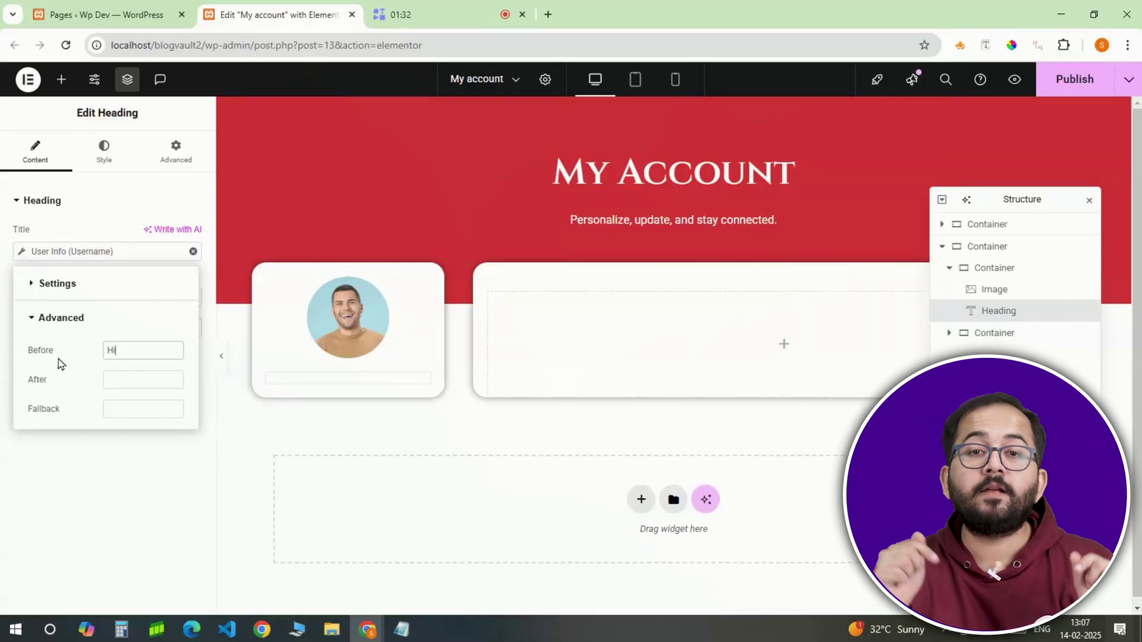
click(21, 254)
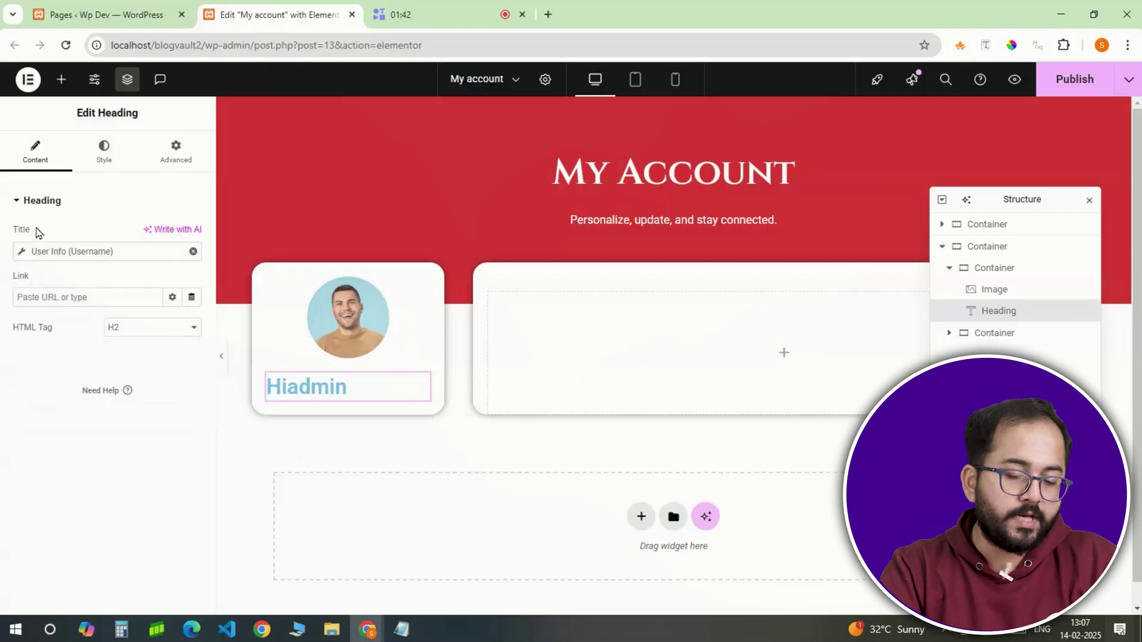
Set the greeting heading's typography size to 18 px.
click(102, 147)
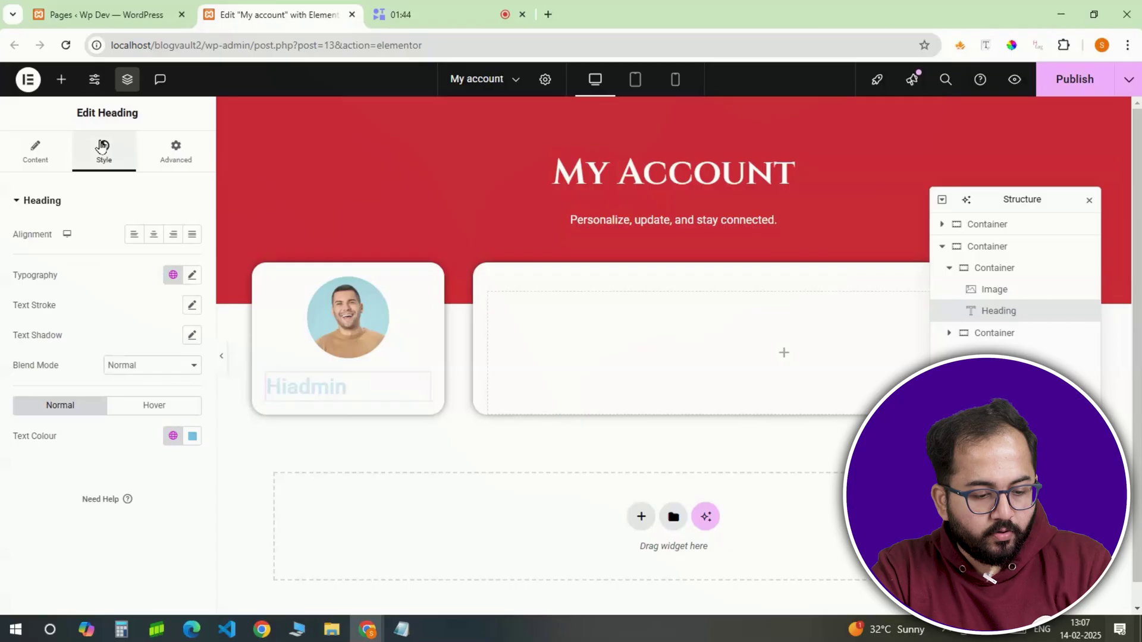
click(192, 275)
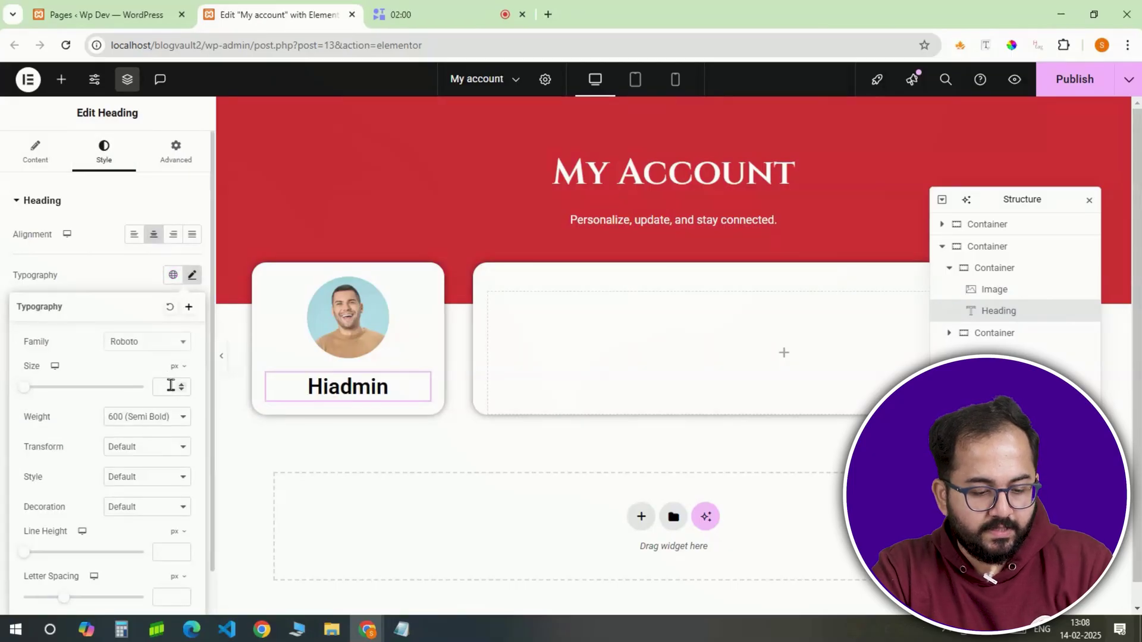
text(18)
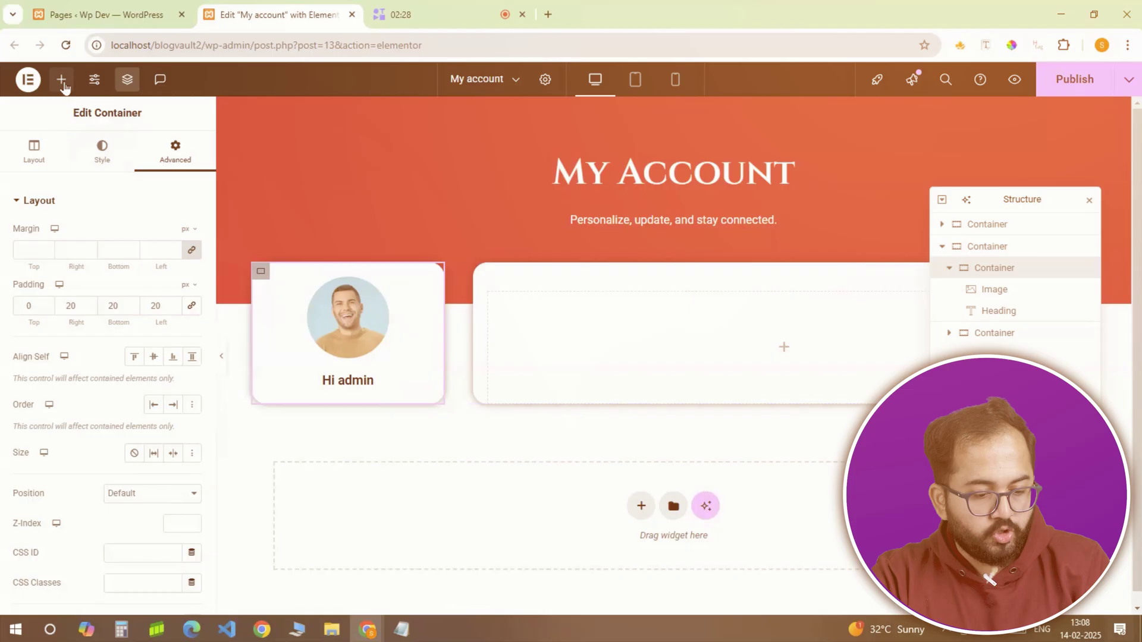
Add a stacked icon box titled 'Adresses' to a new container, icon positioned left.
click(61, 79)
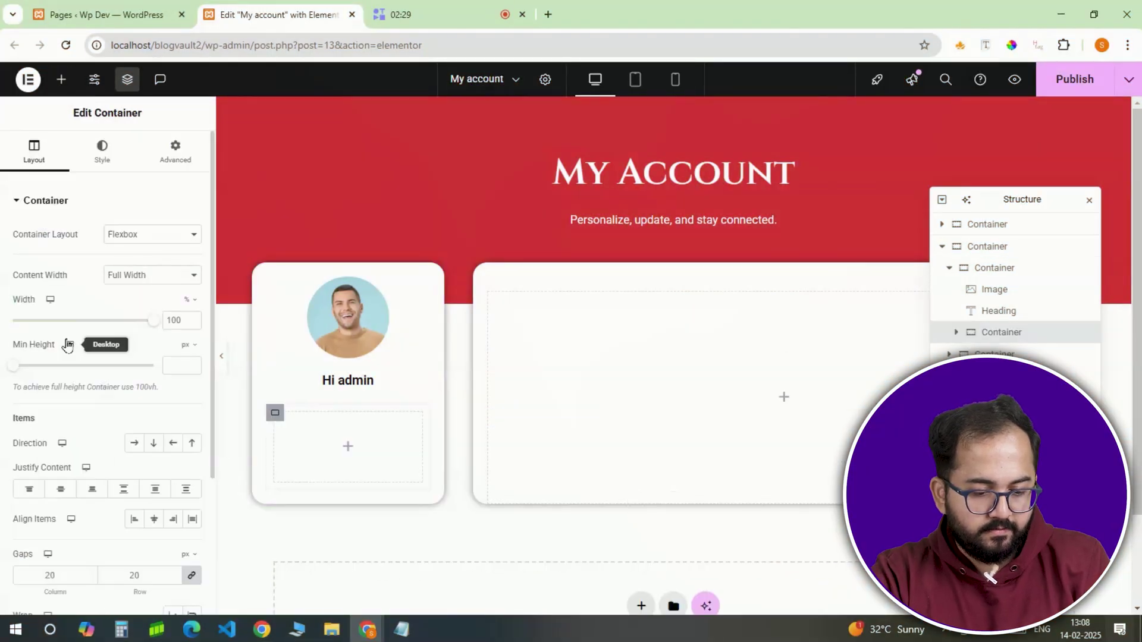
click(61, 79)
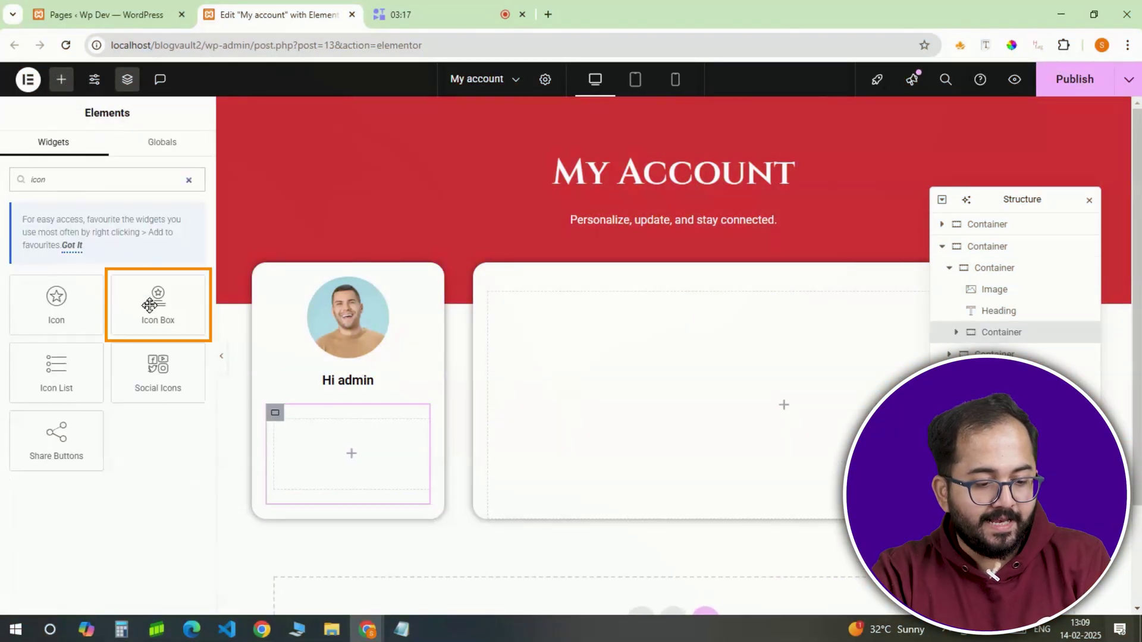
click(158, 301)
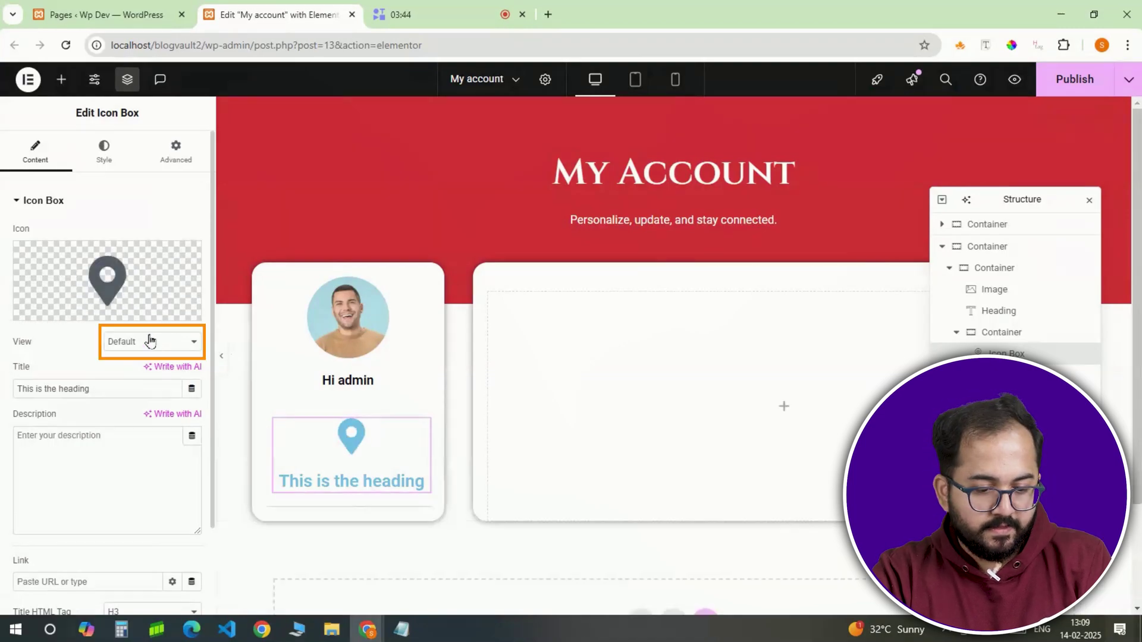
click(152, 341)
click(148, 375)
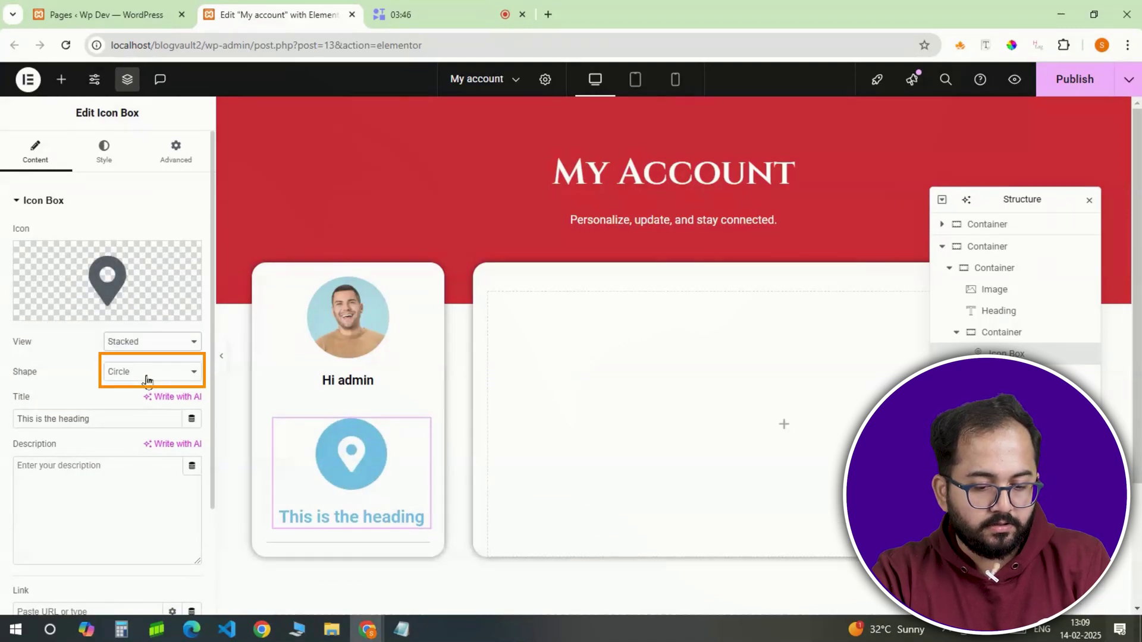
click(112, 156)
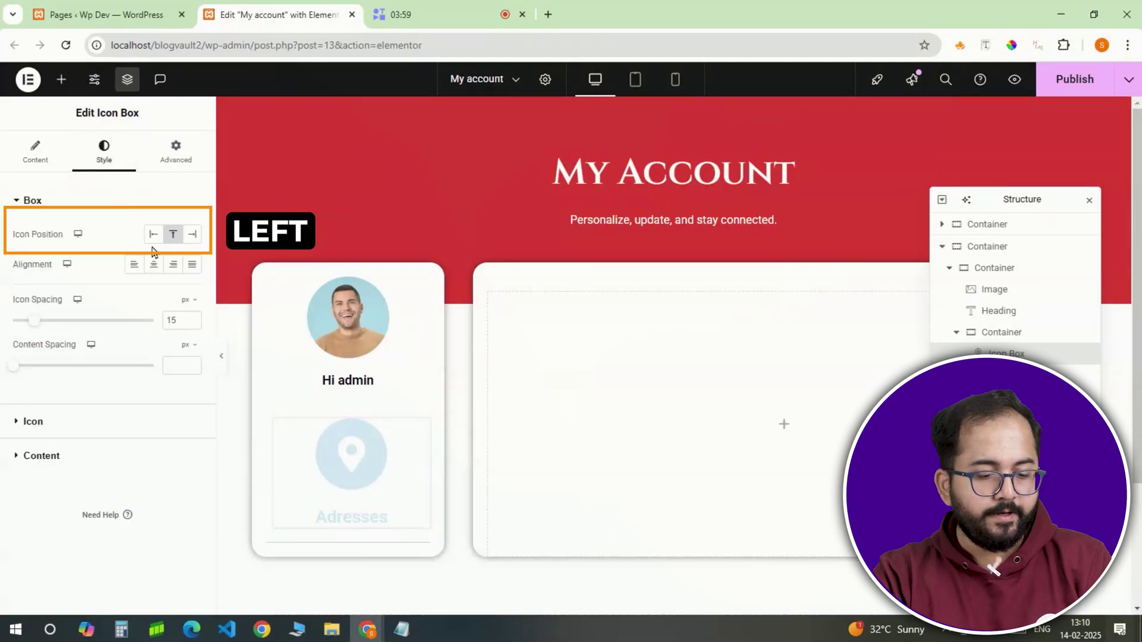
click(153, 233)
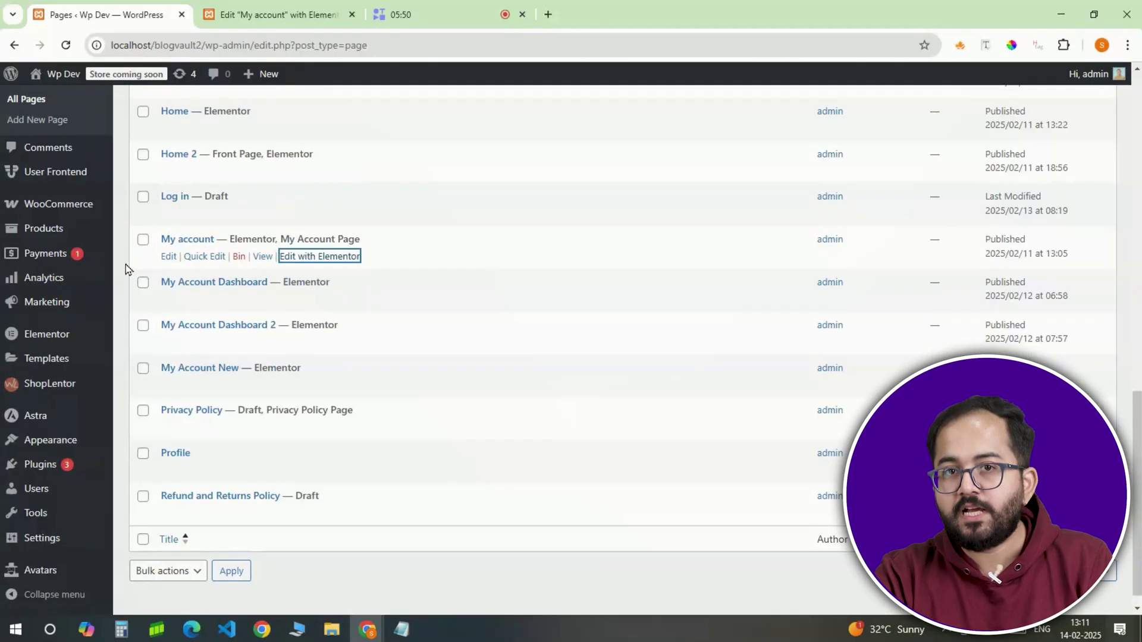
In WooCommerce Advanced settings, confirm the Addresses endpoint is edit-address and copy the My account page link.
mouse_move(65, 211)
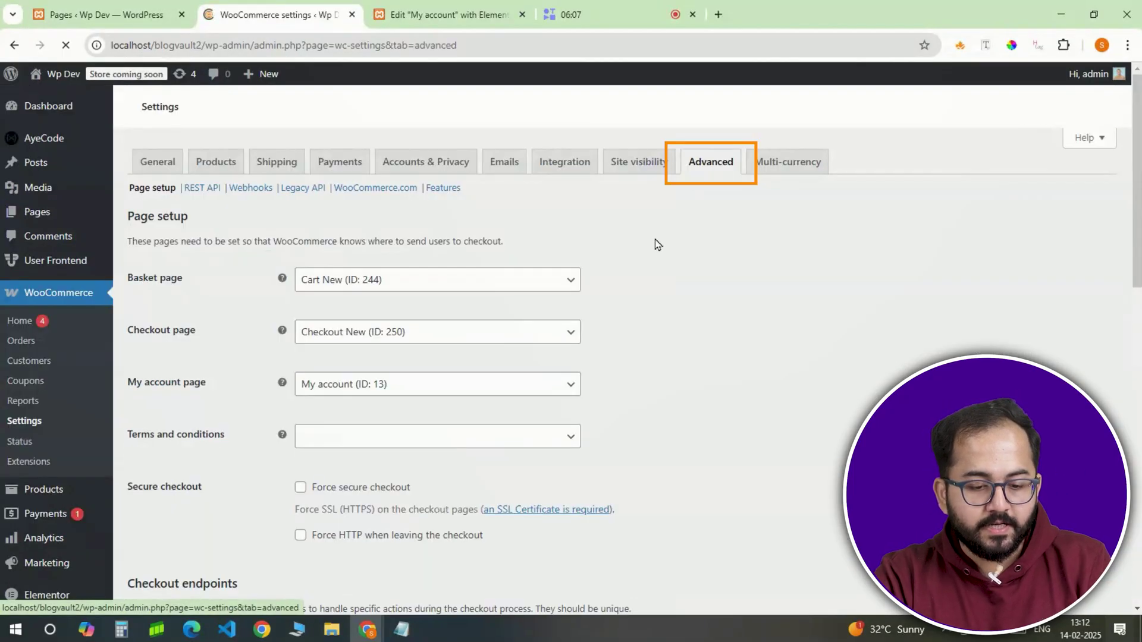
scroll(670, 283, down, 7)
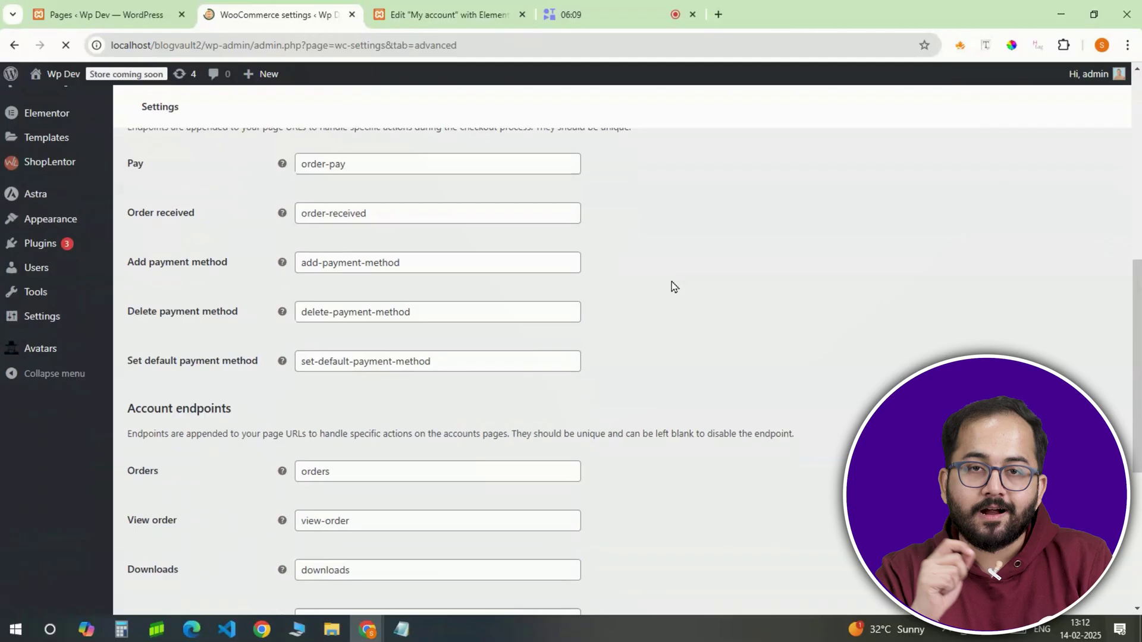
scroll(673, 286, down, 4)
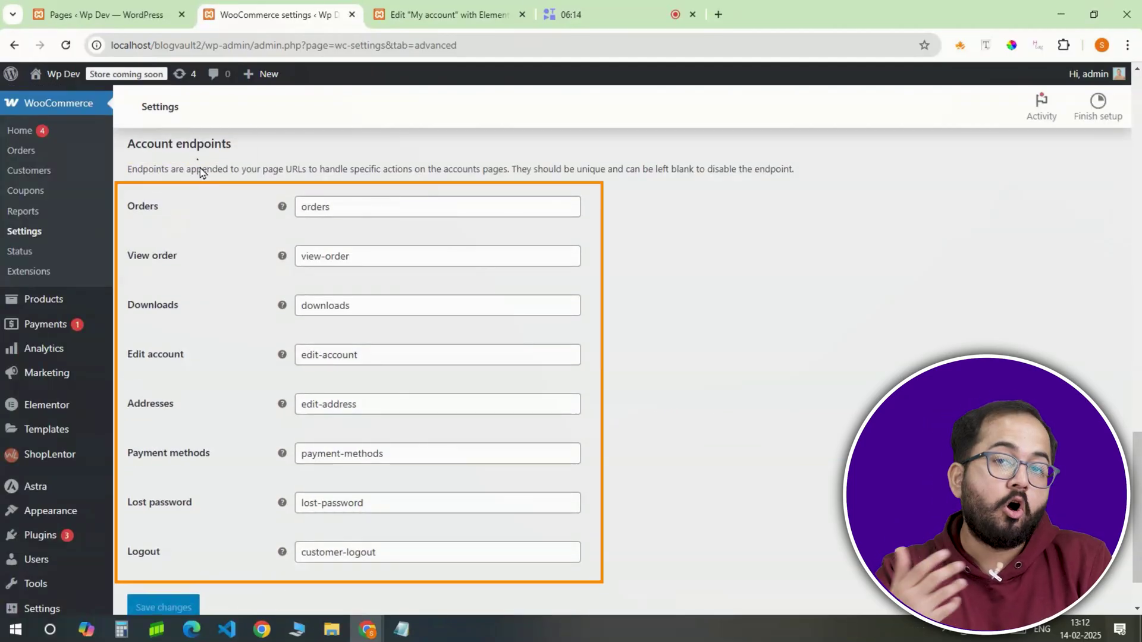
drag(364, 402, 287, 403)
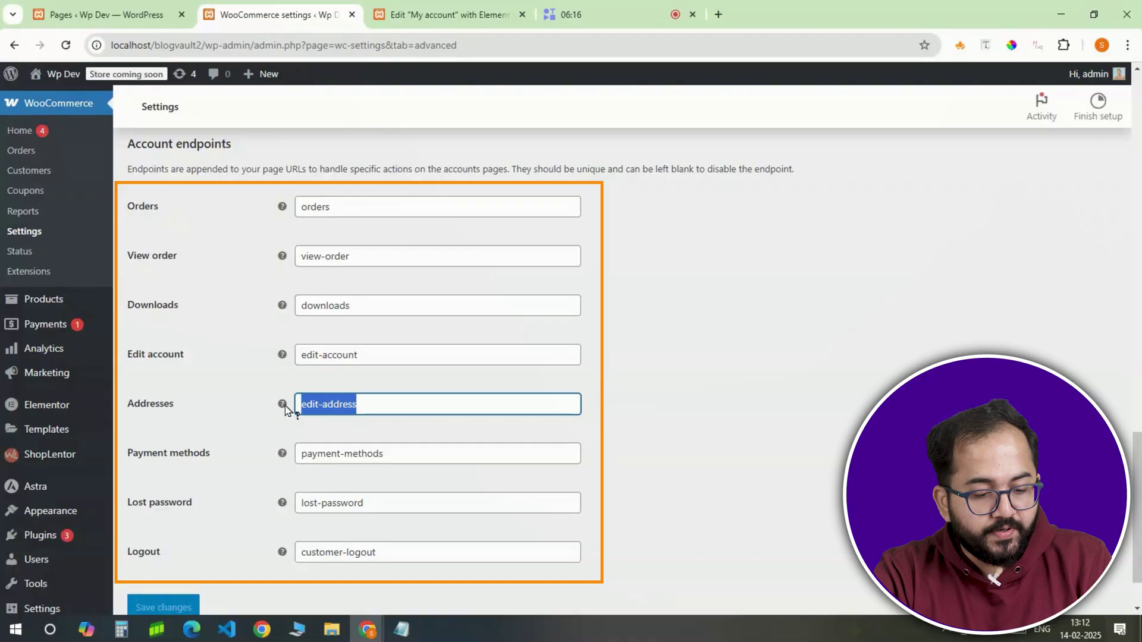
click(216, 433)
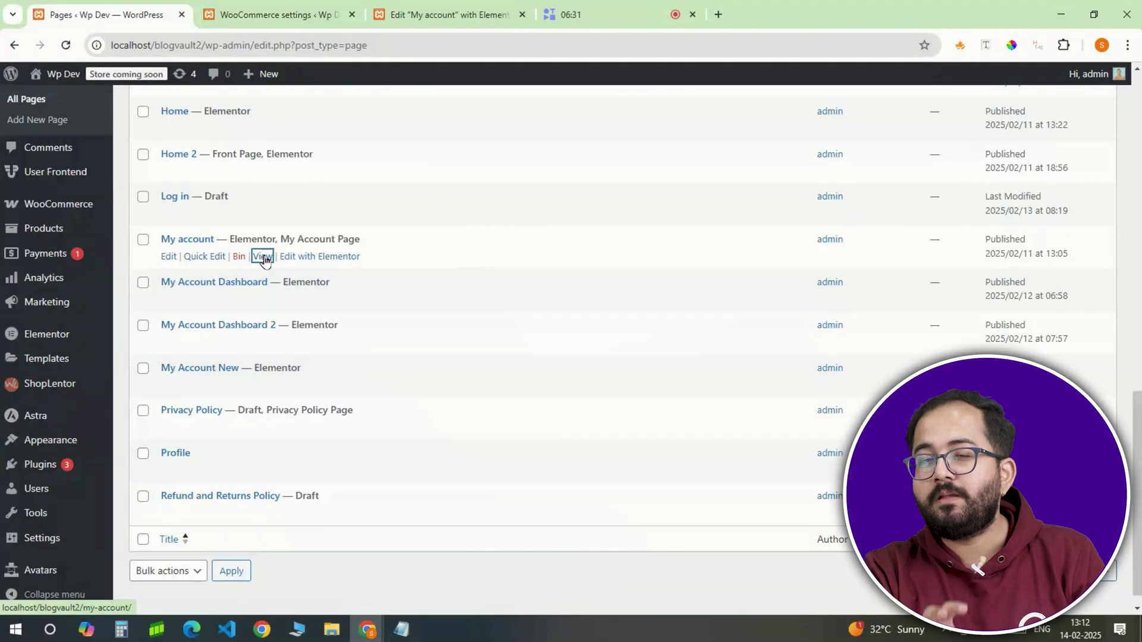
right_click(264, 260)
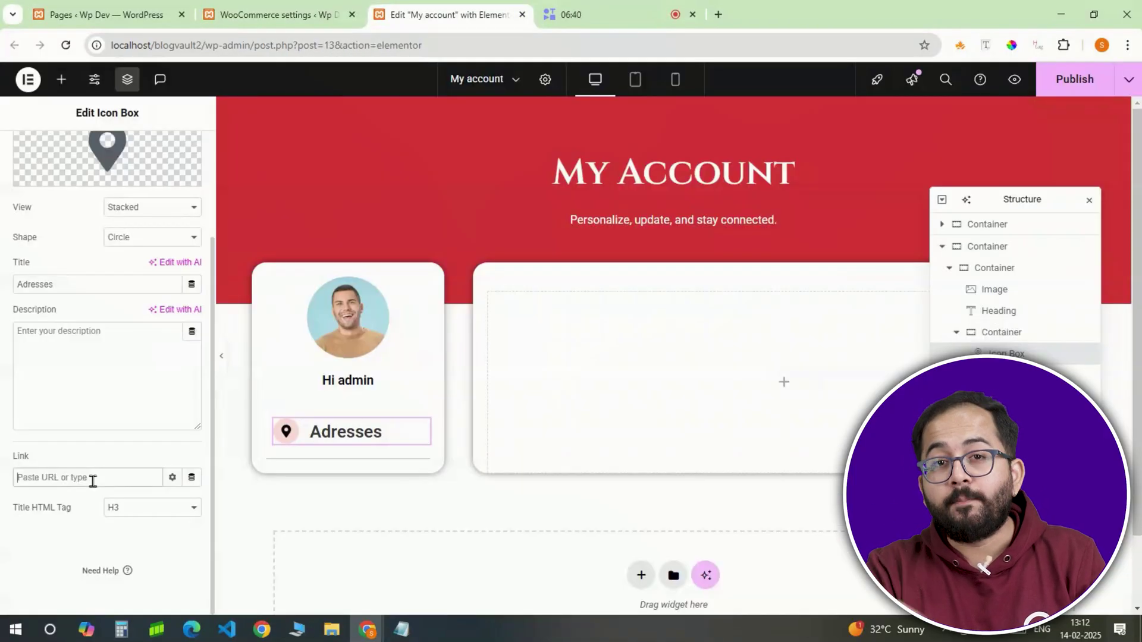
Paste the My account page URL into the Adresses icon box link and copy the edit-address slug.
right_click(92, 478)
click(139, 311)
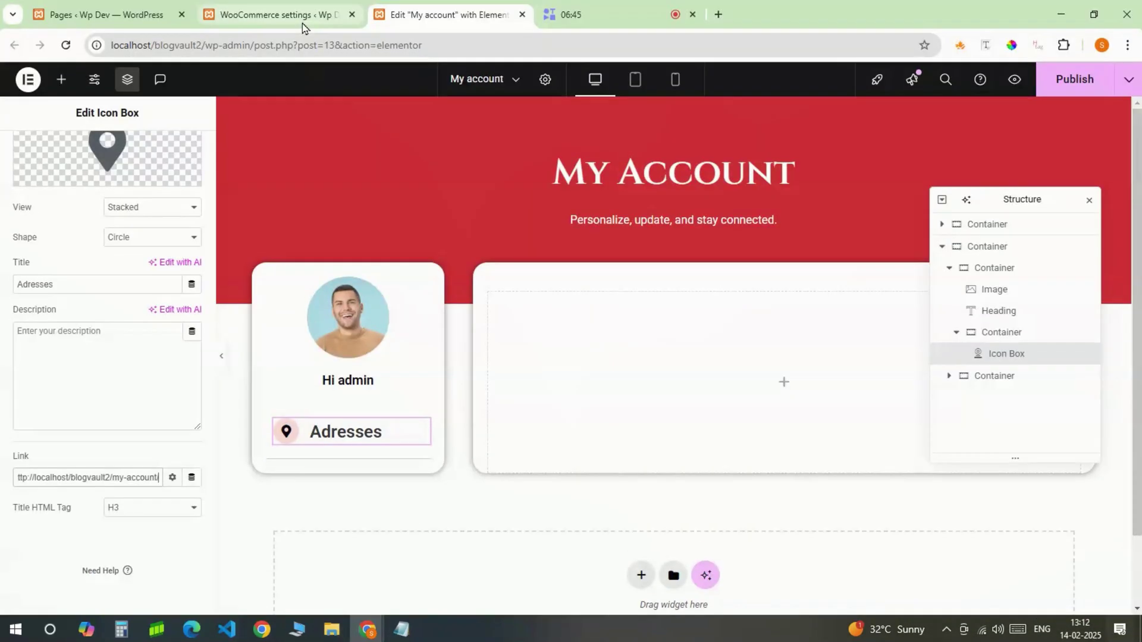
click(302, 26)
right_click(351, 428)
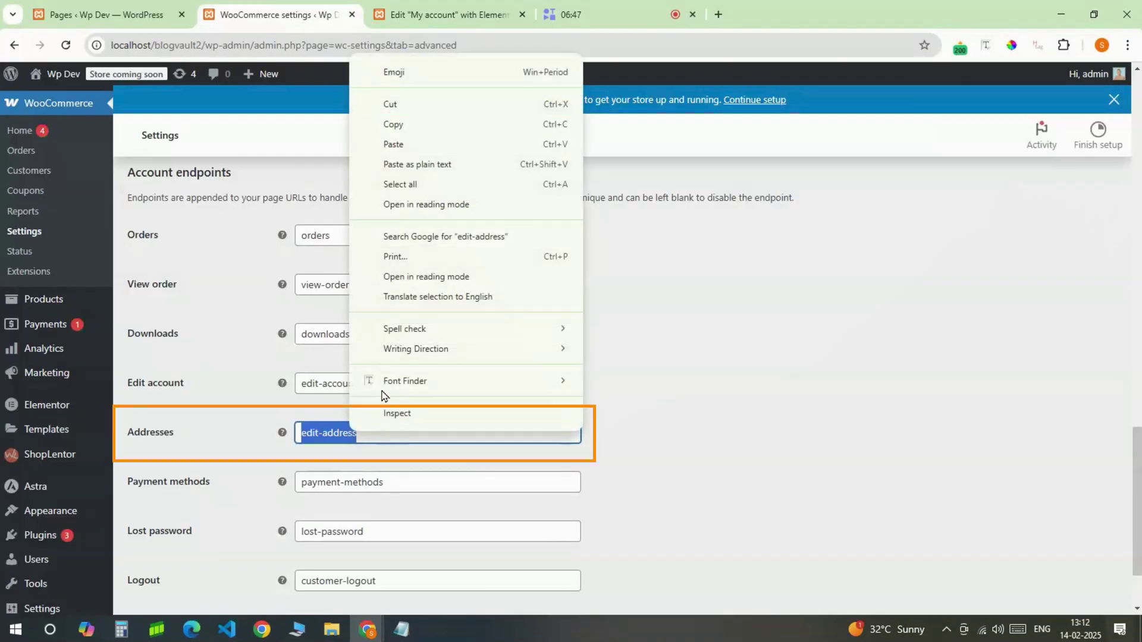
click(410, 123)
click(436, 17)
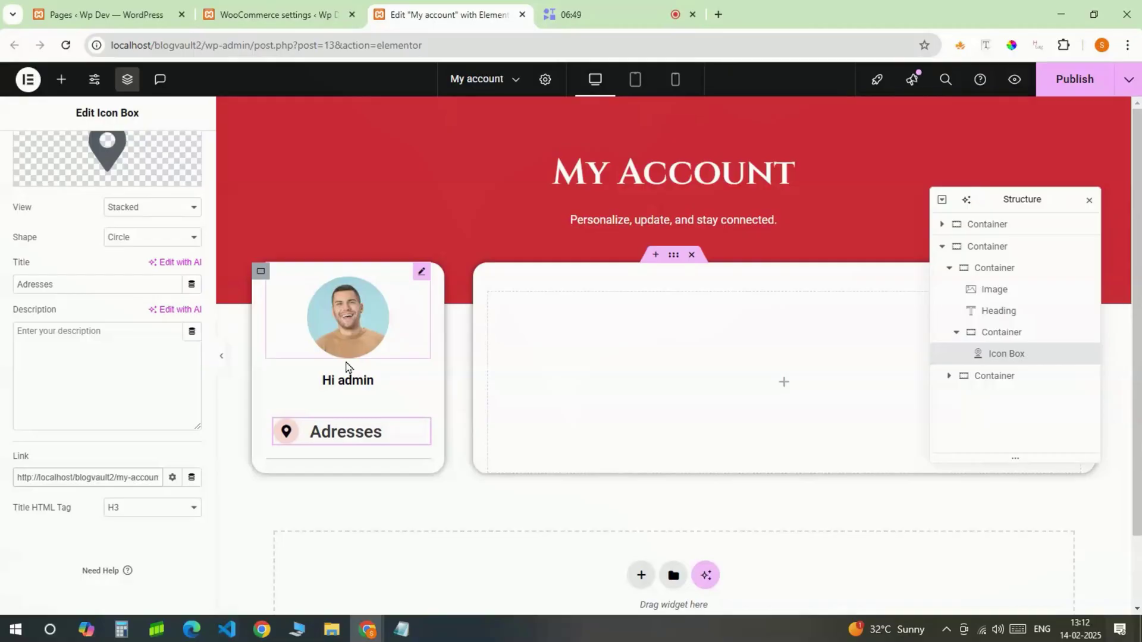
Append edit-address to the Adresses link URL and collapse its container in Structure.
click(152, 476)
key(ctrl+v)
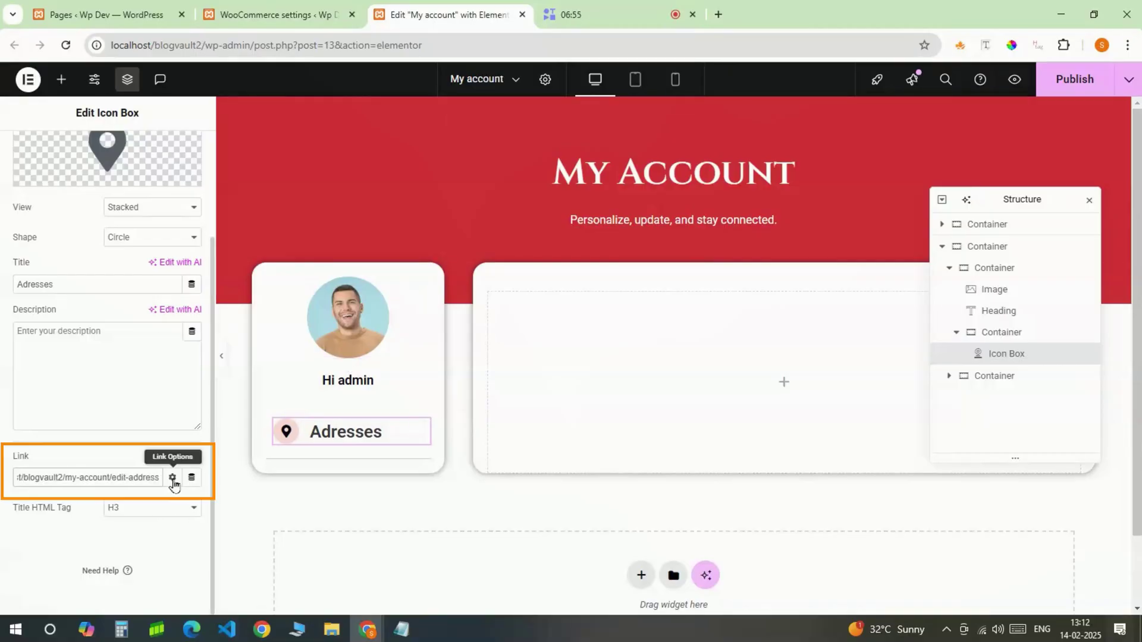
drag(113, 478, 152, 477)
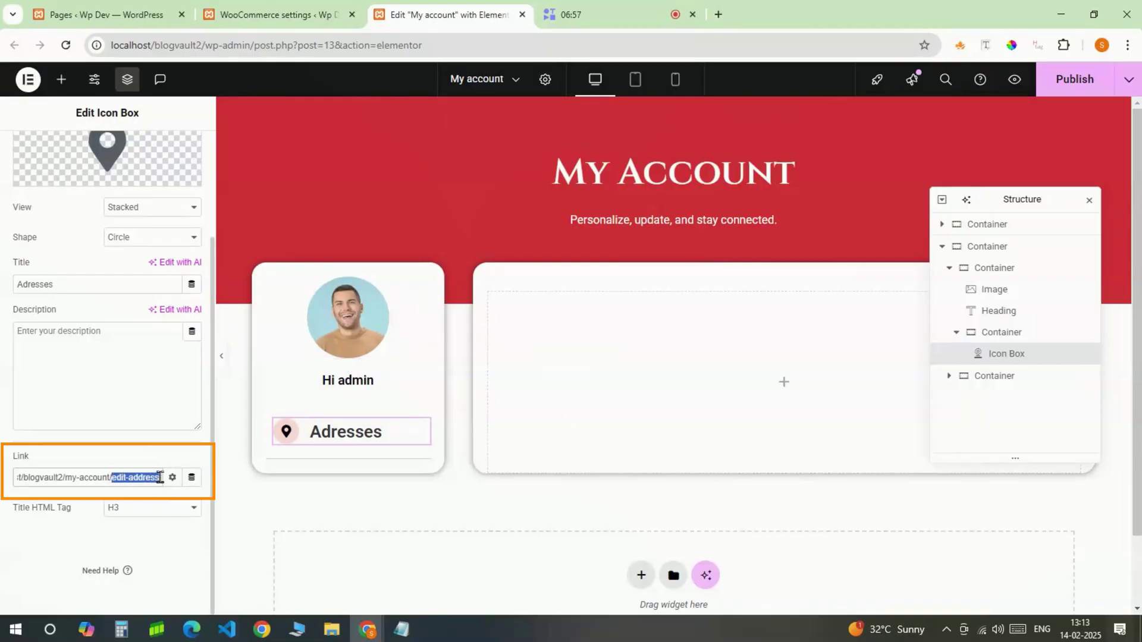
click(117, 471)
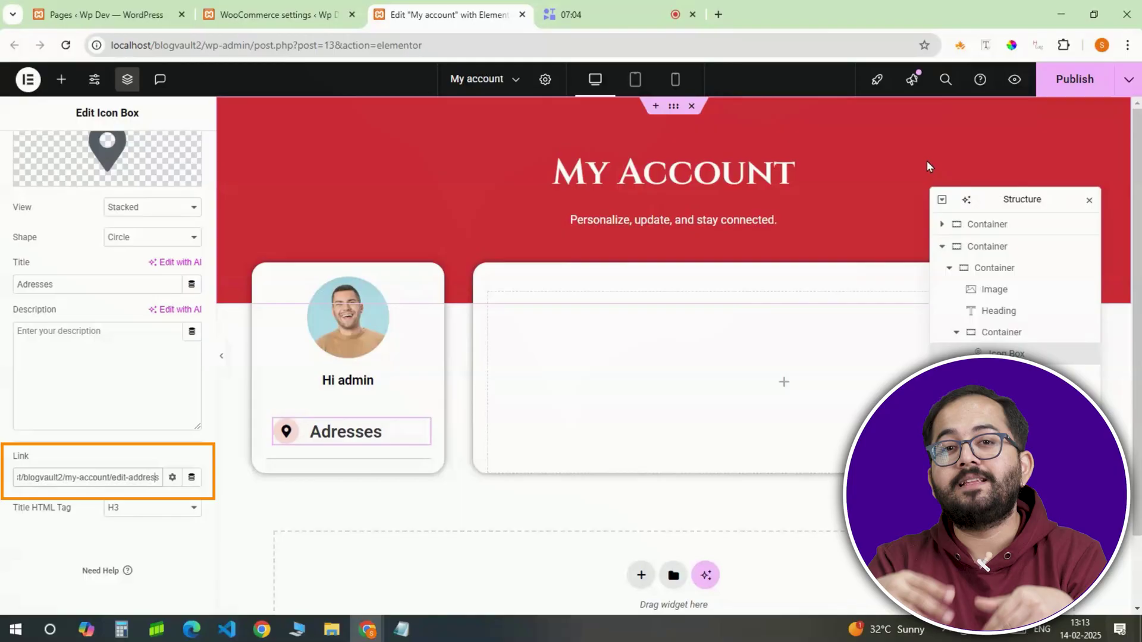
click(956, 333)
Duplicate the Adresses item container and change the copy's link endpoint to edit-account.
right_click(957, 333)
click(992, 269)
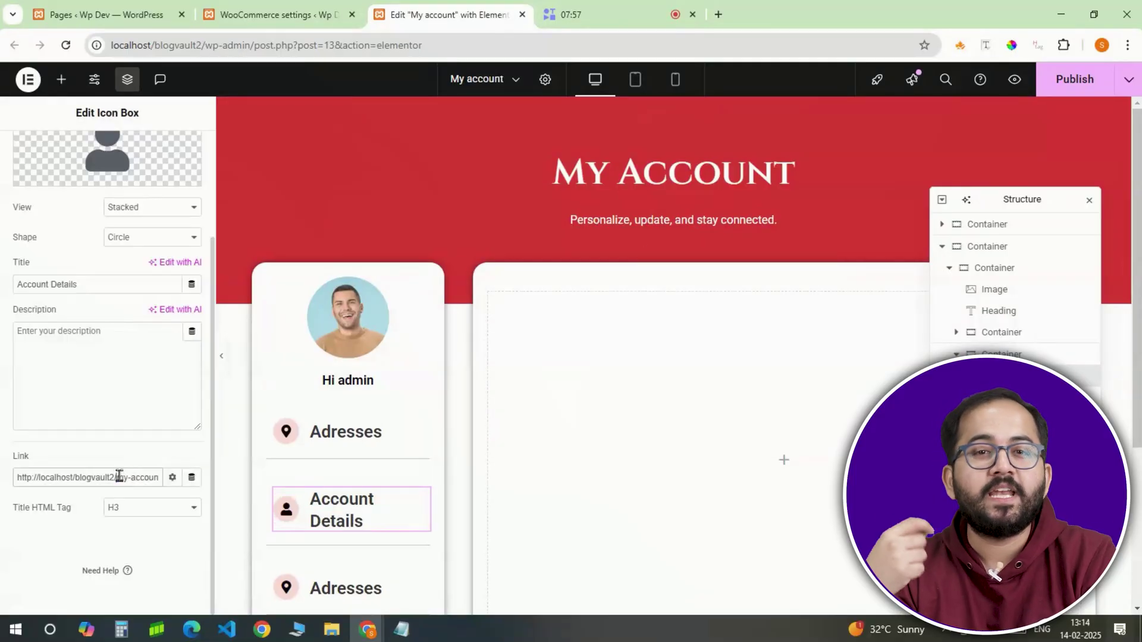
drag(119, 476, 159, 475)
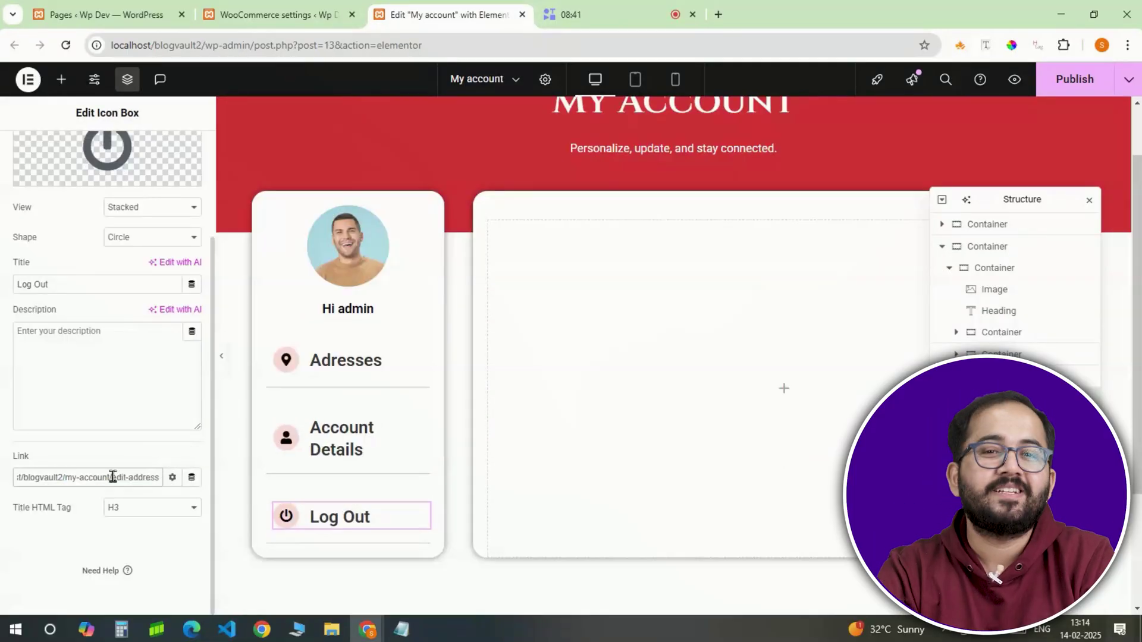
drag(113, 477, 139, 477)
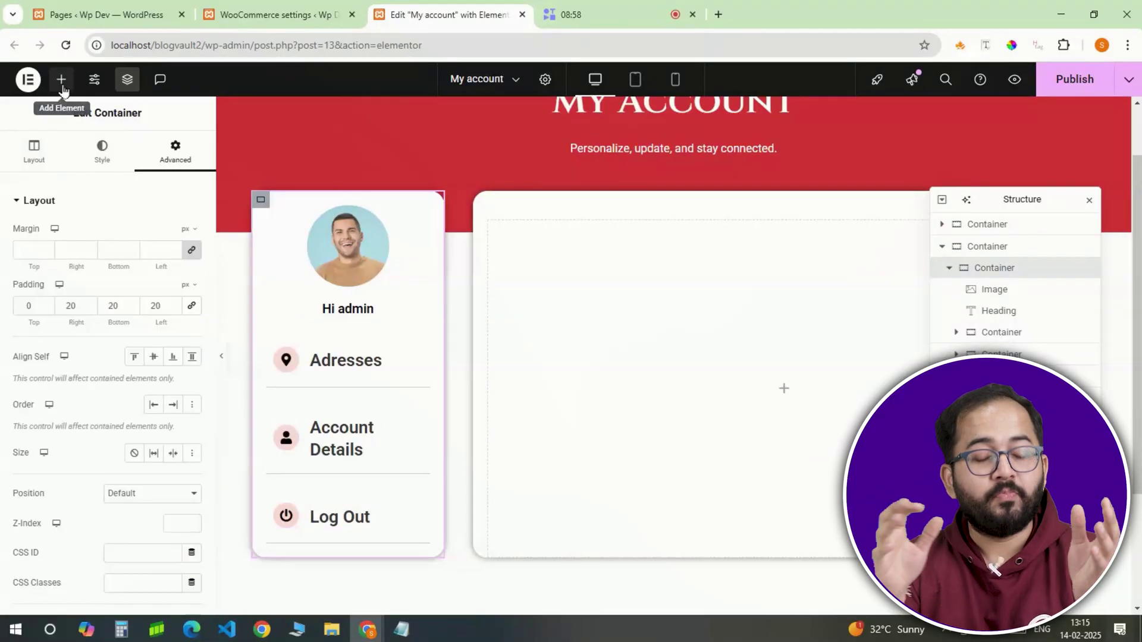
click(61, 79)
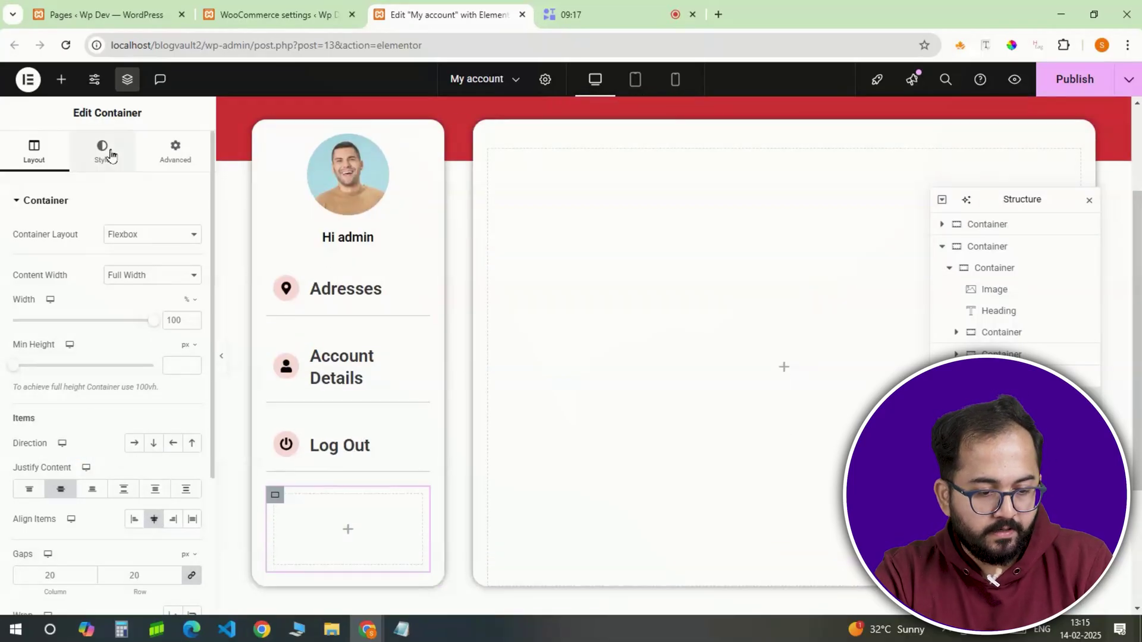
Give the new bottom container a classic red #CB202D background.
click(107, 153)
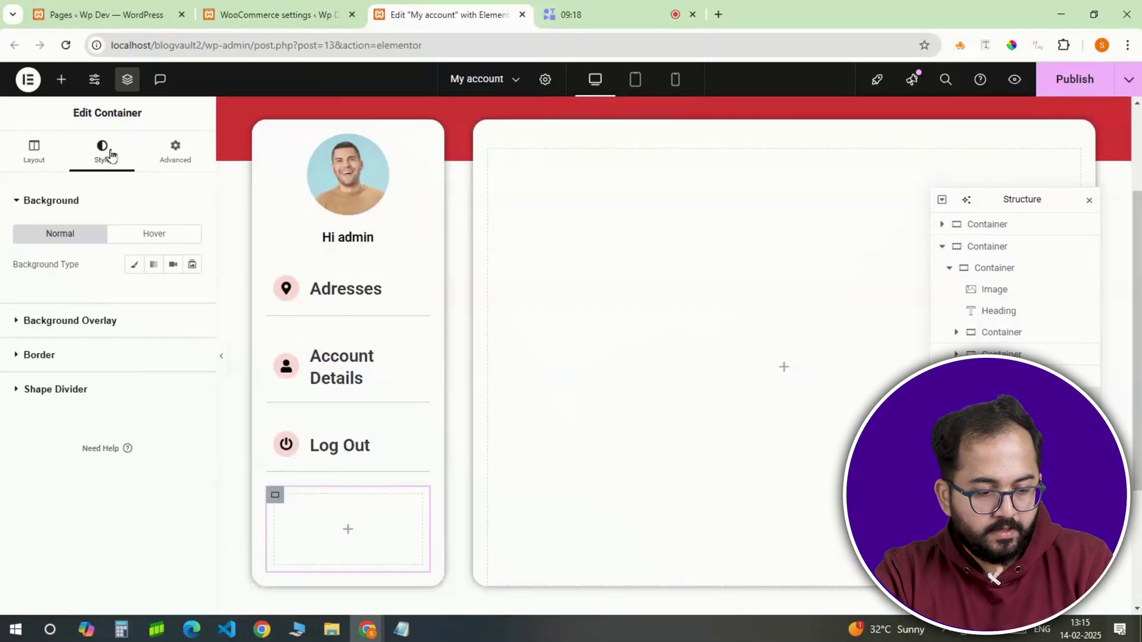
click(134, 264)
click(192, 294)
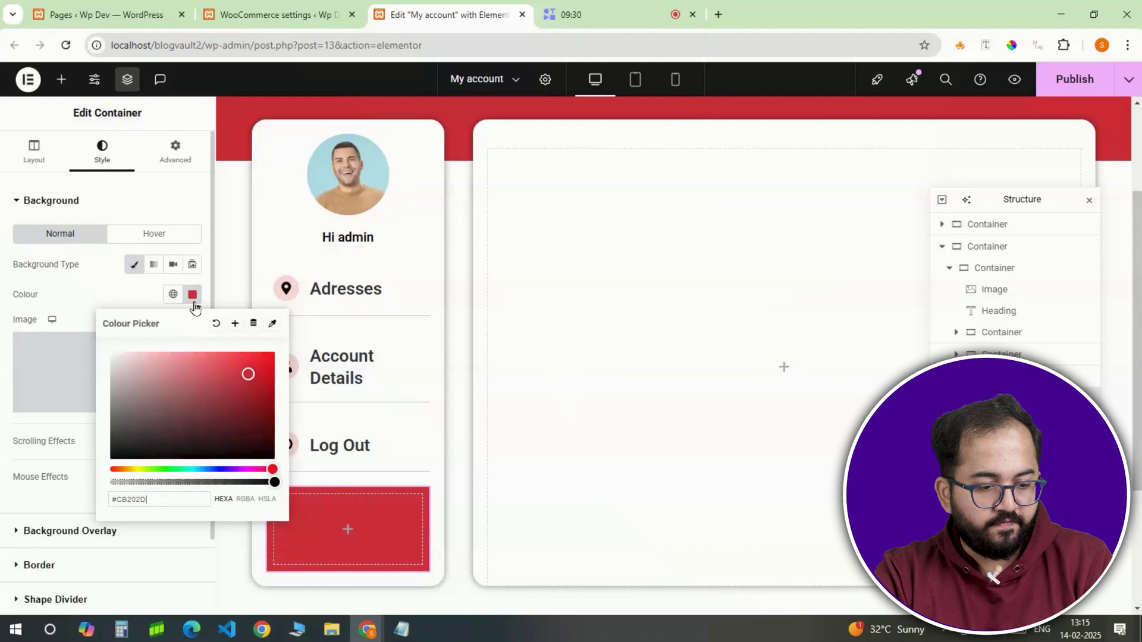
click(192, 294)
scroll(91, 474, down, 2)
click(92, 474)
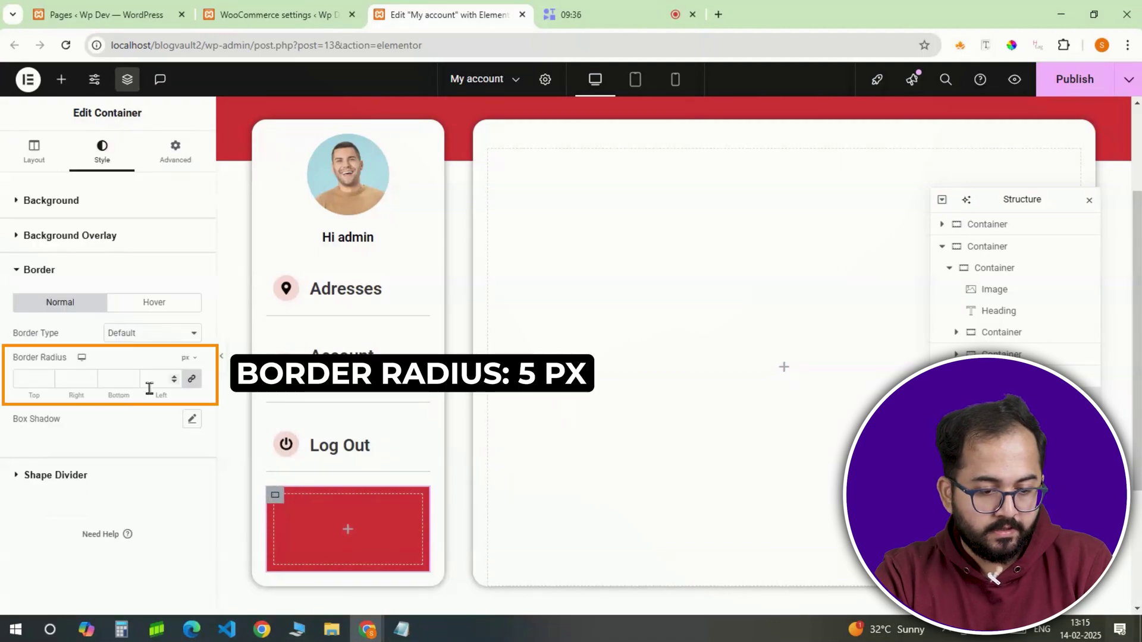
Set the container's top margin to 20 px and its top and bottom padding to 15 px.
click(175, 152)
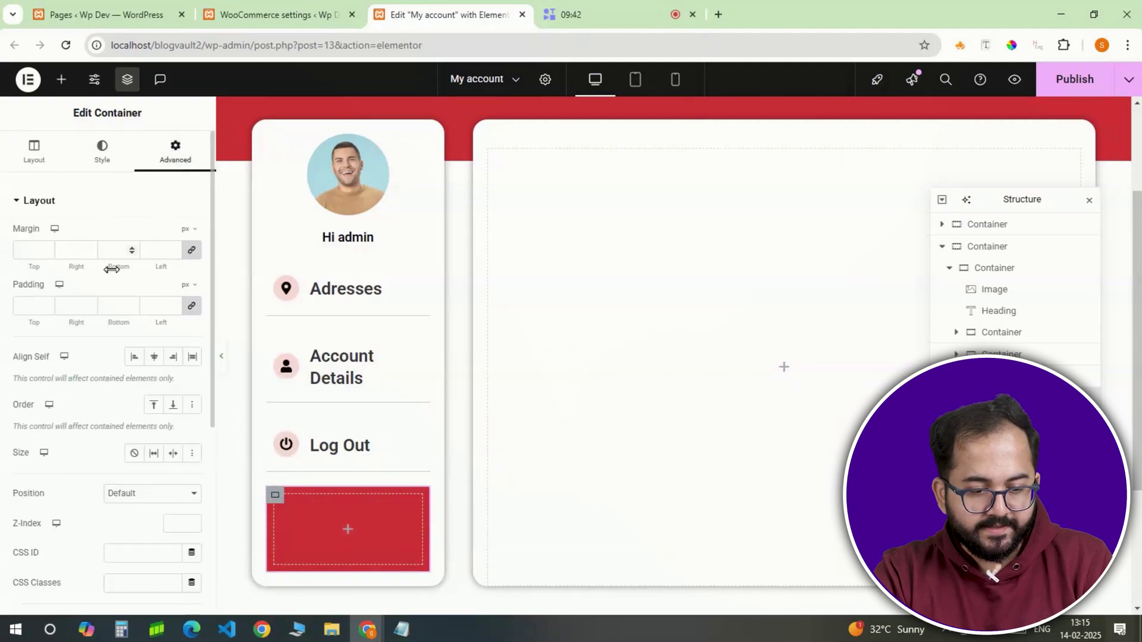
click(192, 250)
click(35, 252)
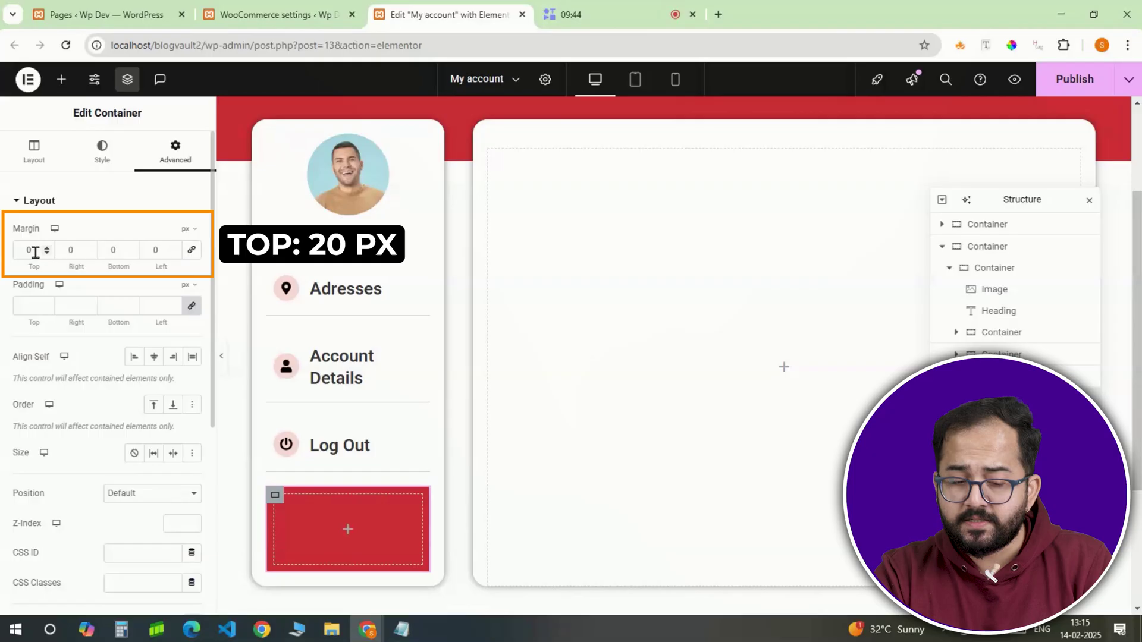
text(20)
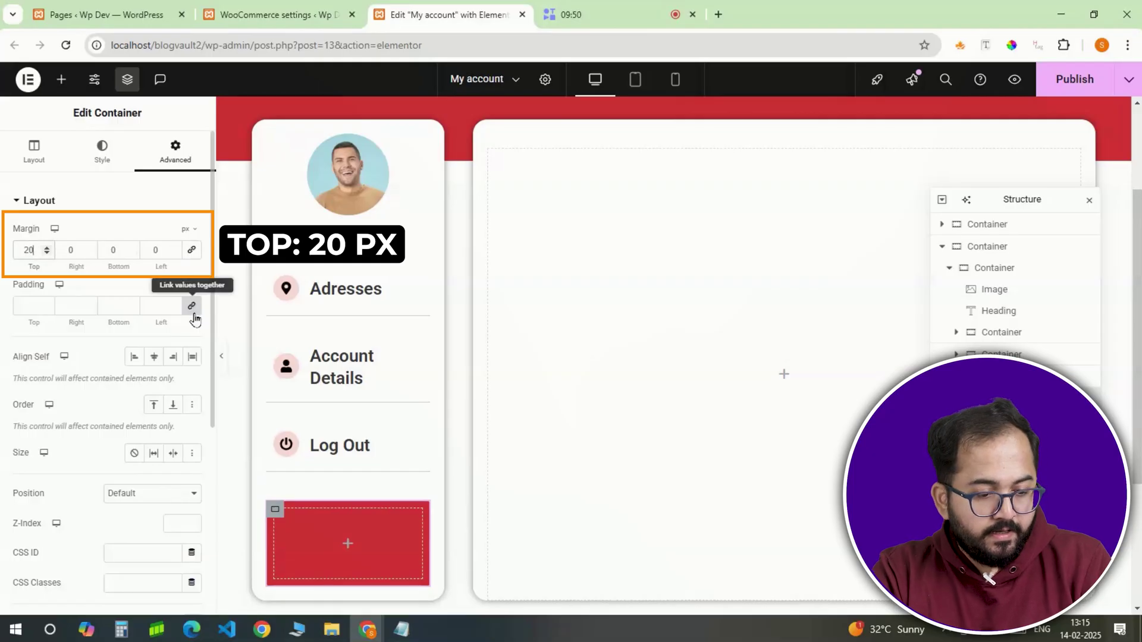
click(191, 306)
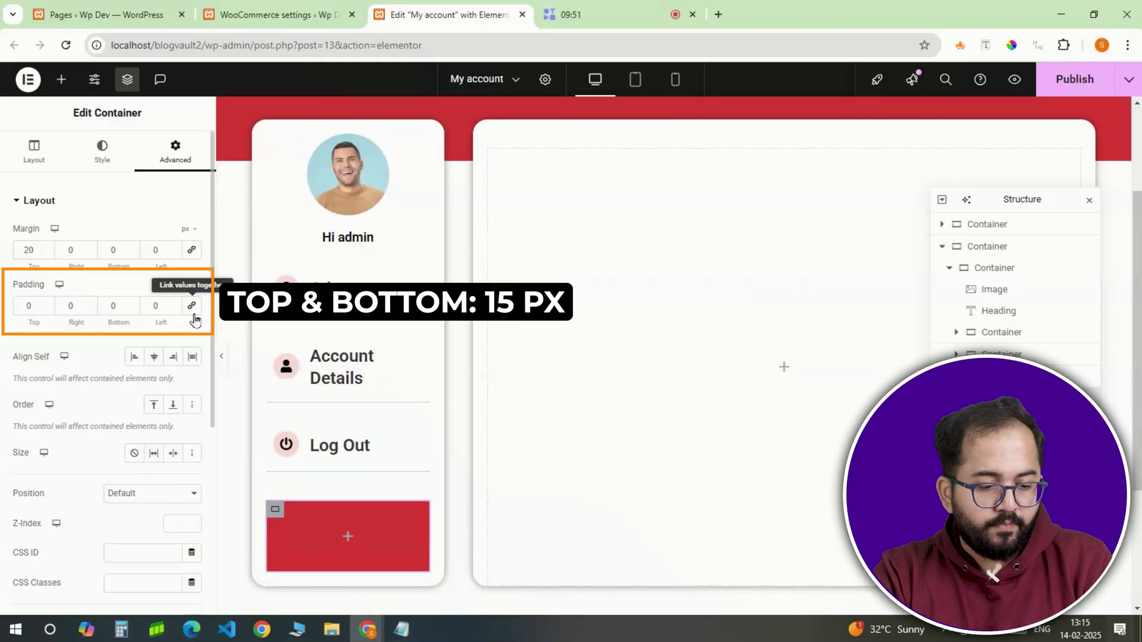
click(29, 306)
text(15)
click(103, 305)
text(15)
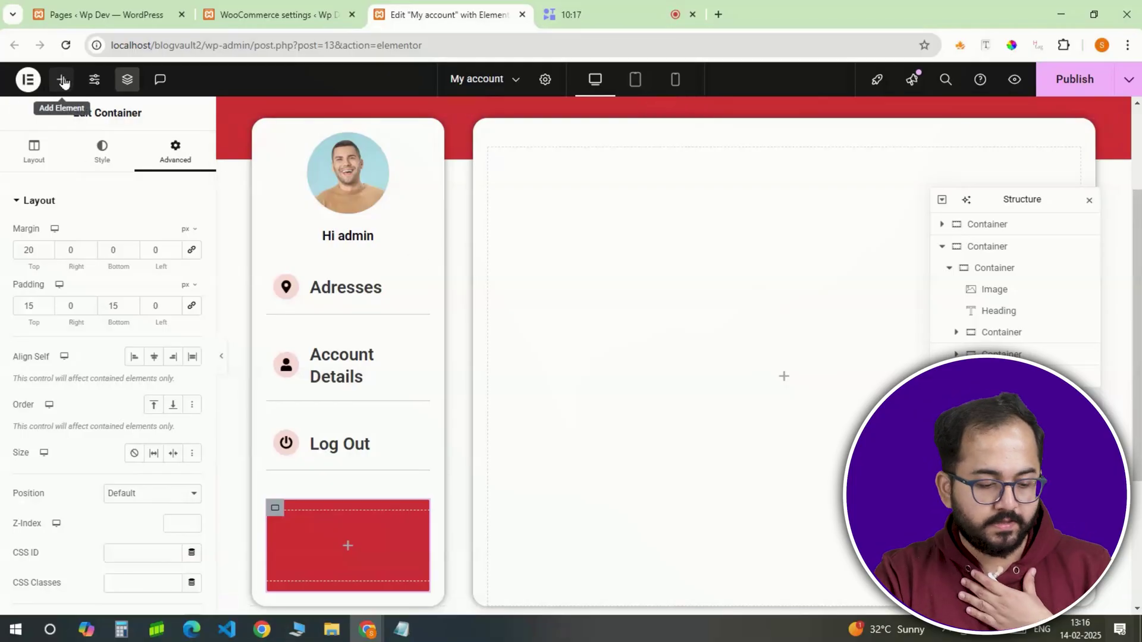
Add a Home Icon widget and set the red container's HTML tag to a (link).
click(67, 82)
text(icon)
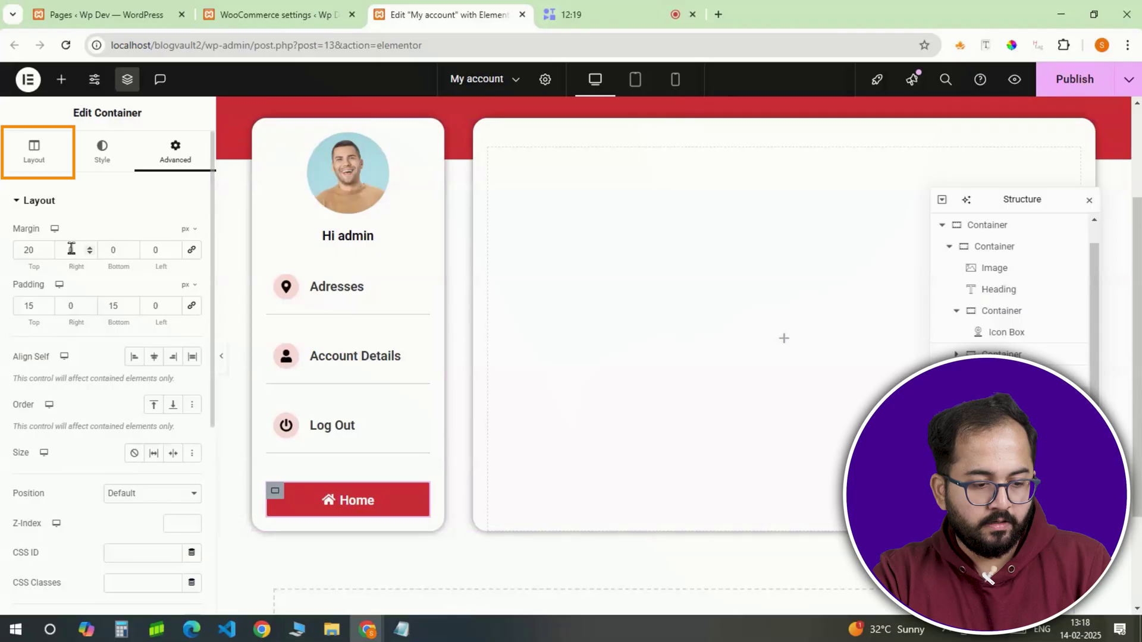
click(45, 161)
scroll(45, 374, down, 3)
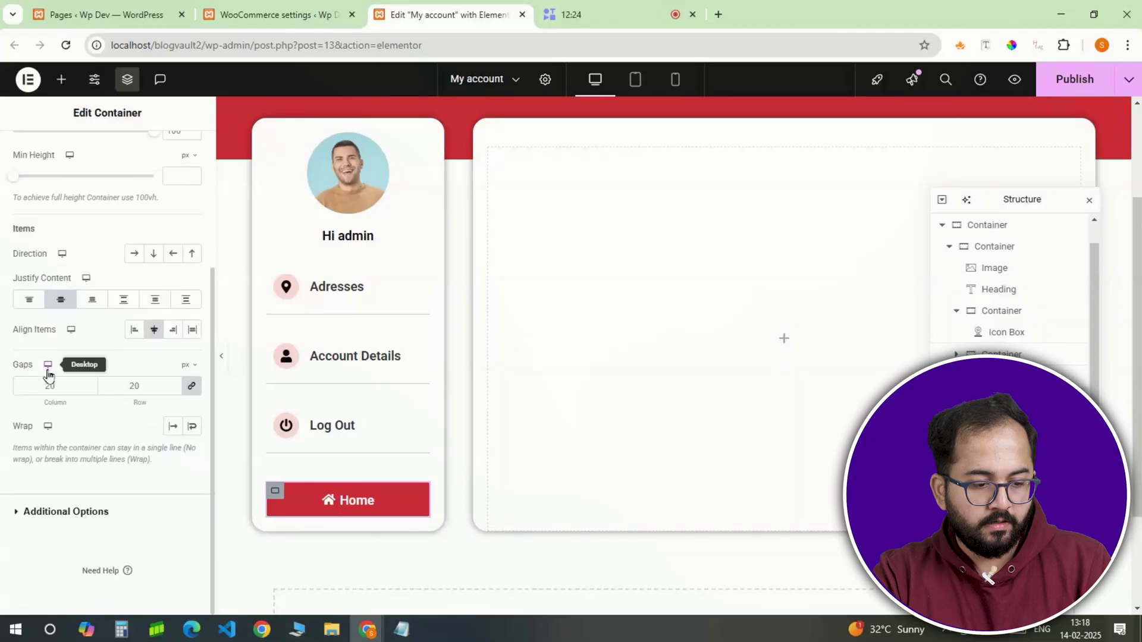
click(13, 512)
click(148, 306)
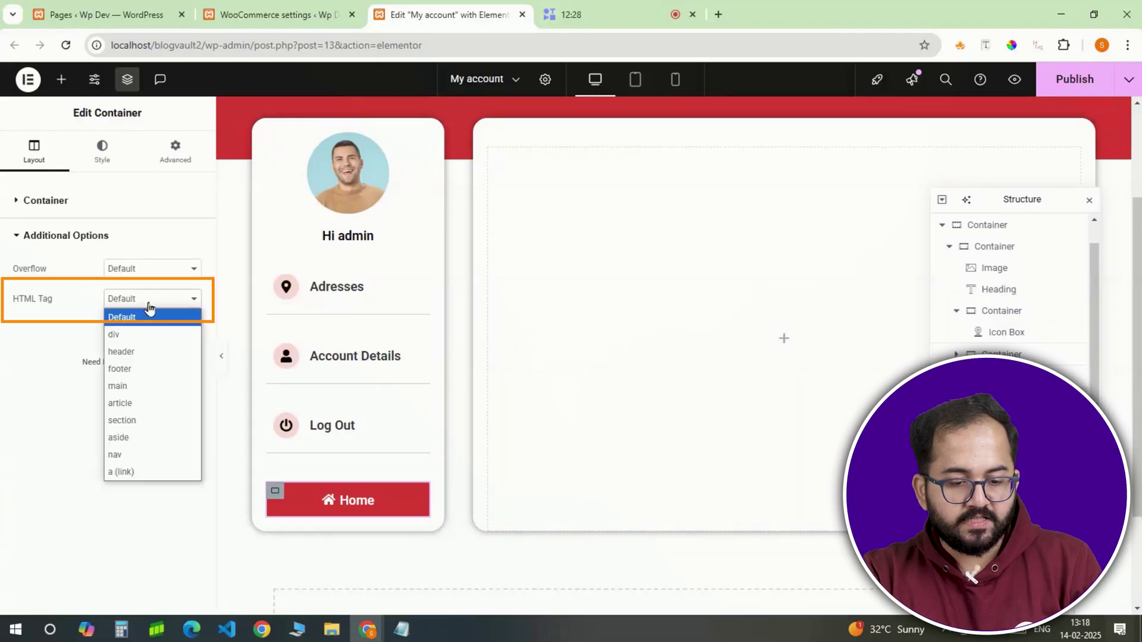
click(125, 471)
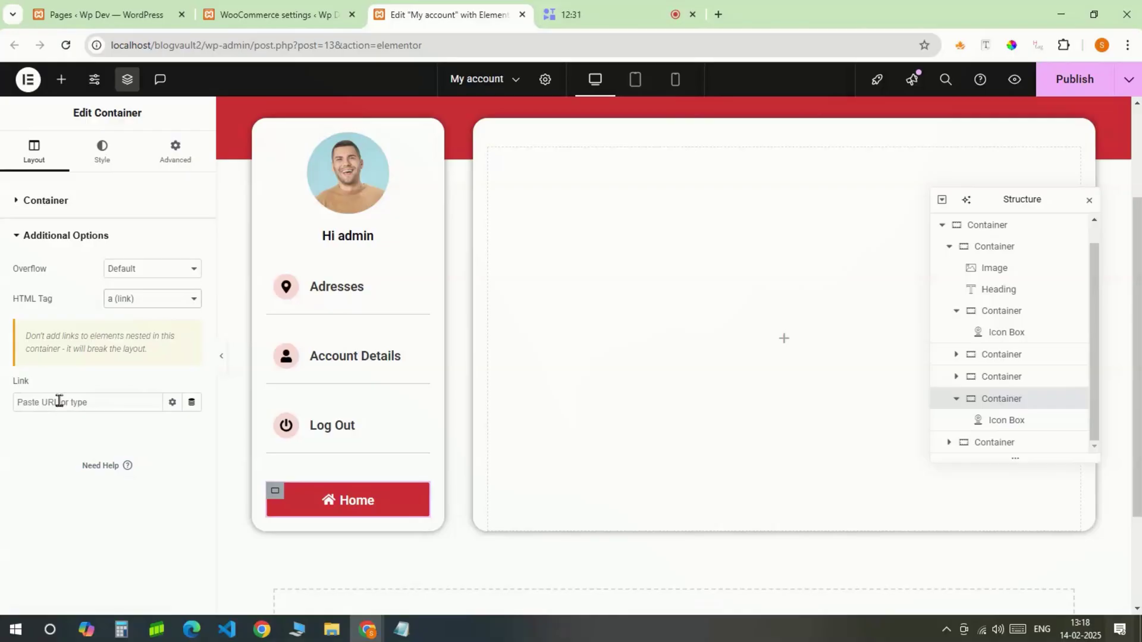
click(59, 401)
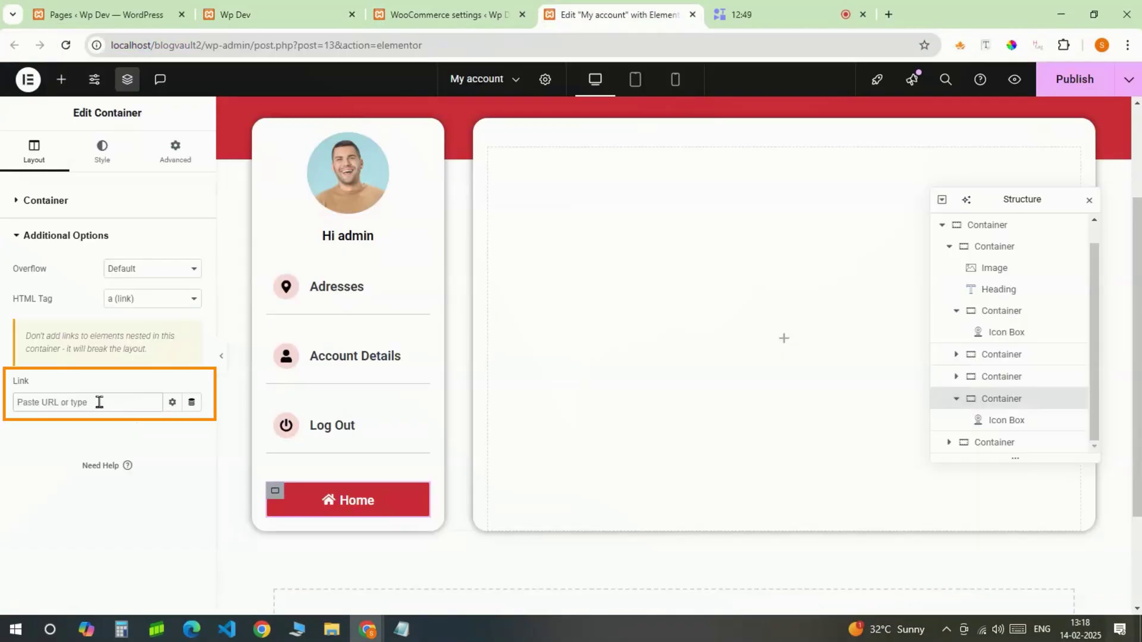
click(99, 402)
text(http://localhost/blogvault2/)
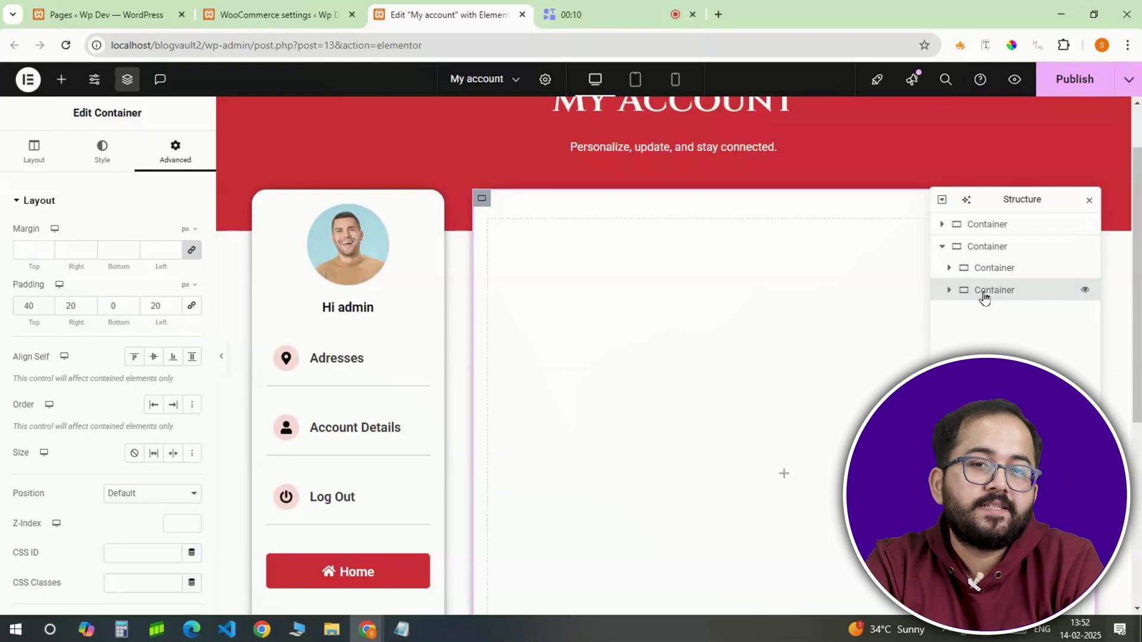
Add a nested row container inside the right panel with its items centred along the row.
click(61, 79)
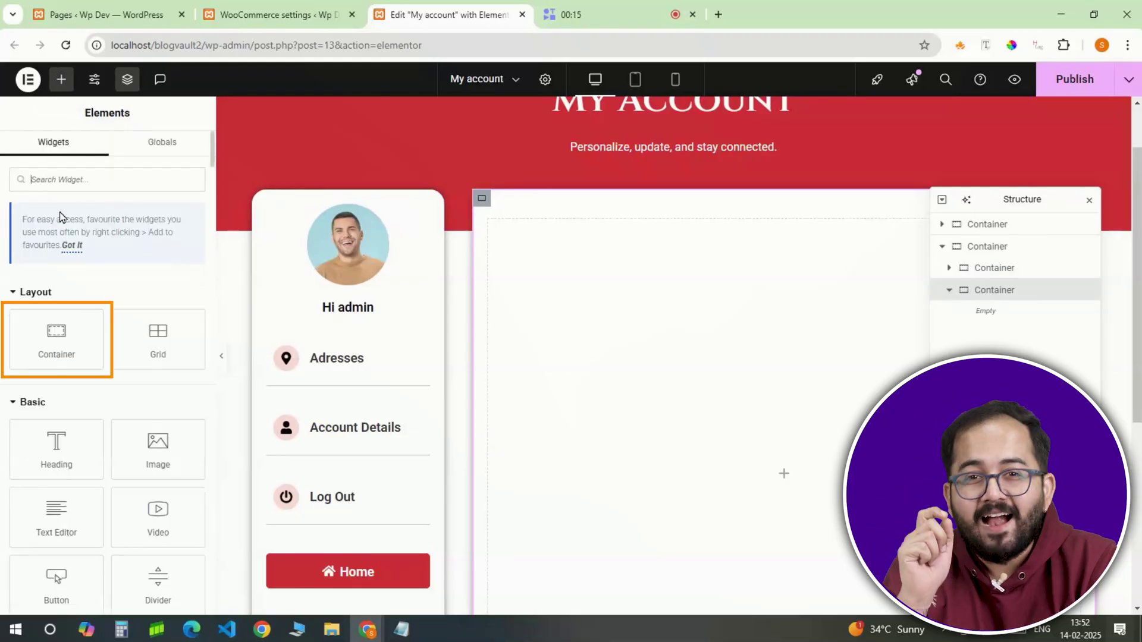
click(58, 333)
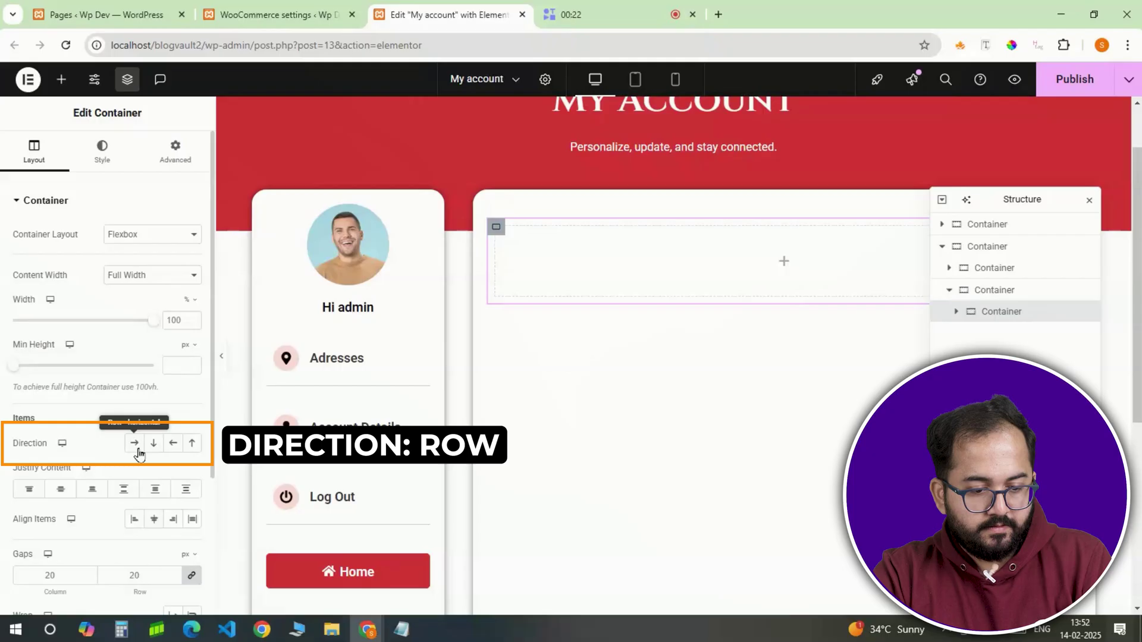
click(136, 447)
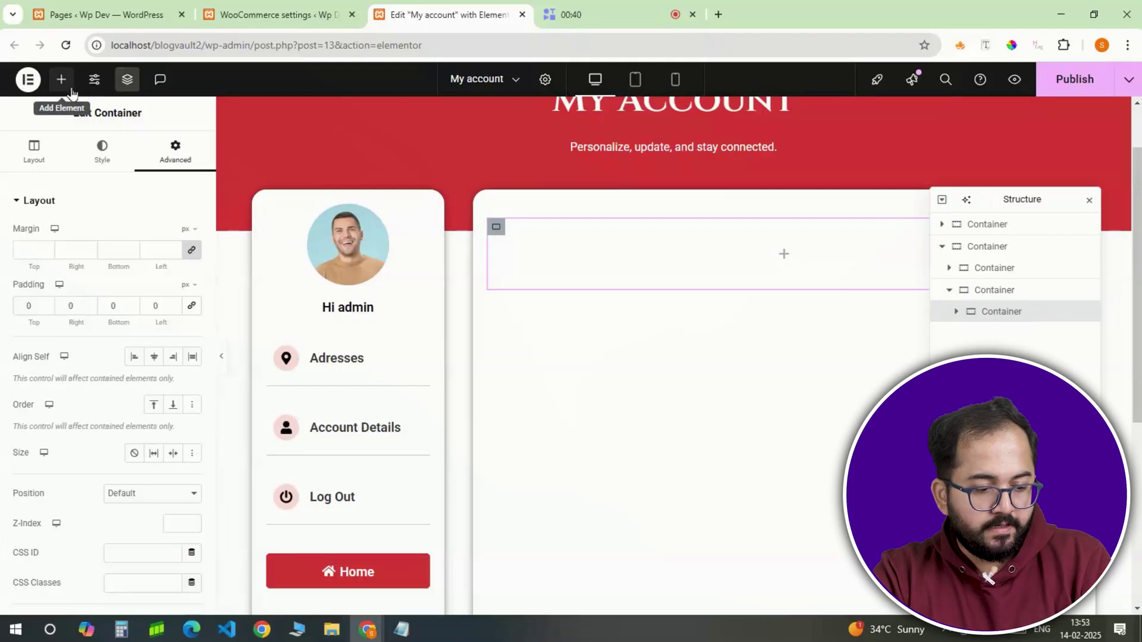
click(61, 79)
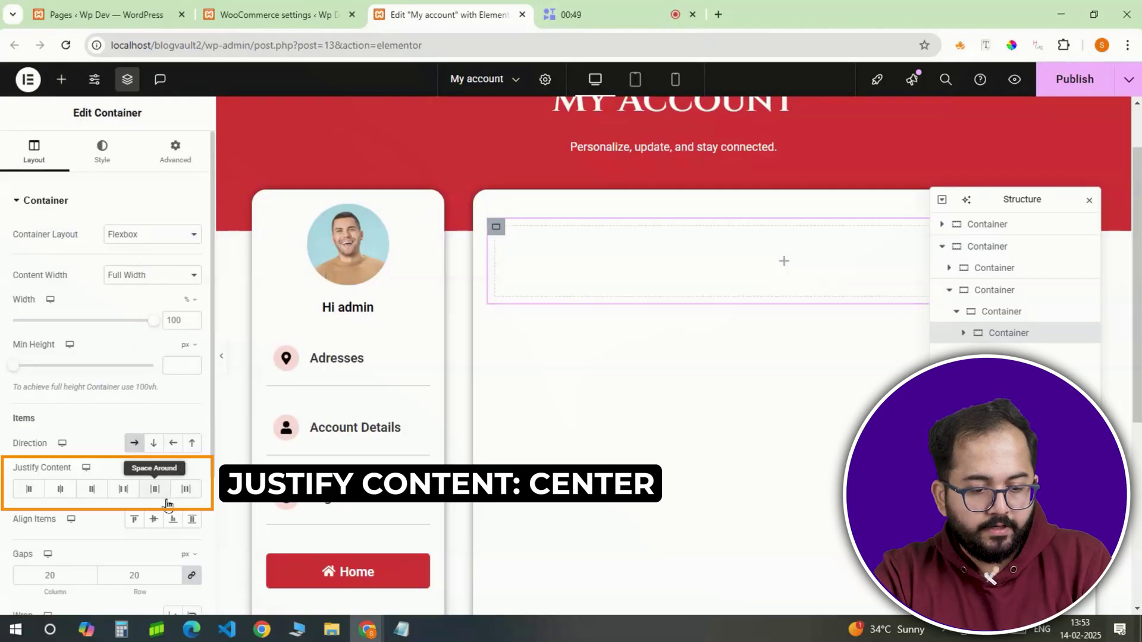
click(59, 490)
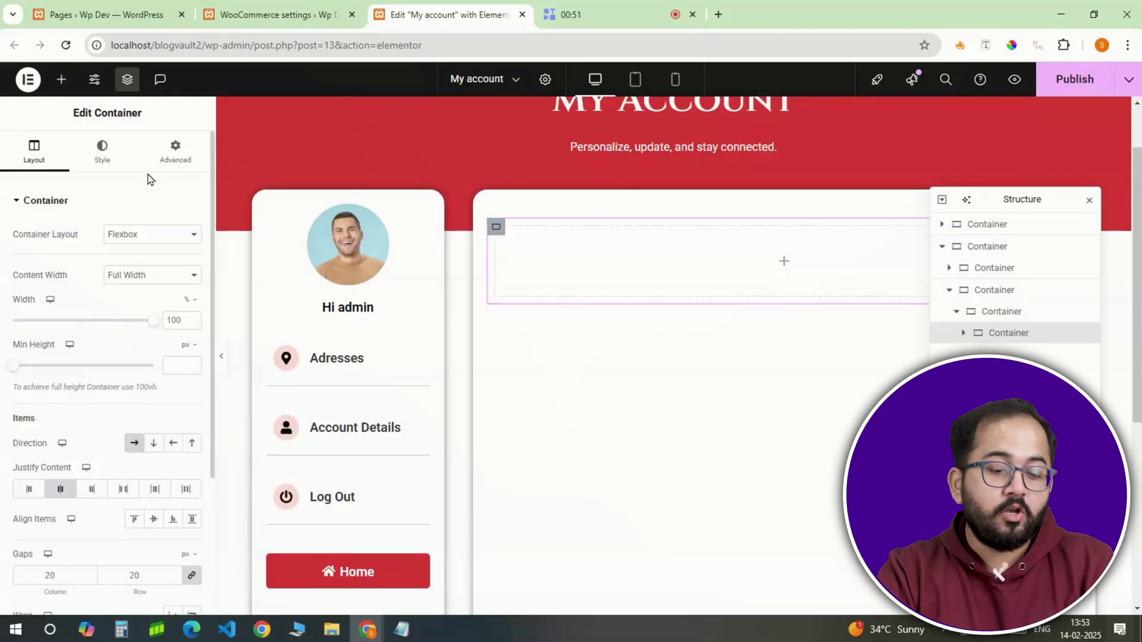
Centre the empty container's content and set its padding to 0.
click(172, 153)
click(191, 306)
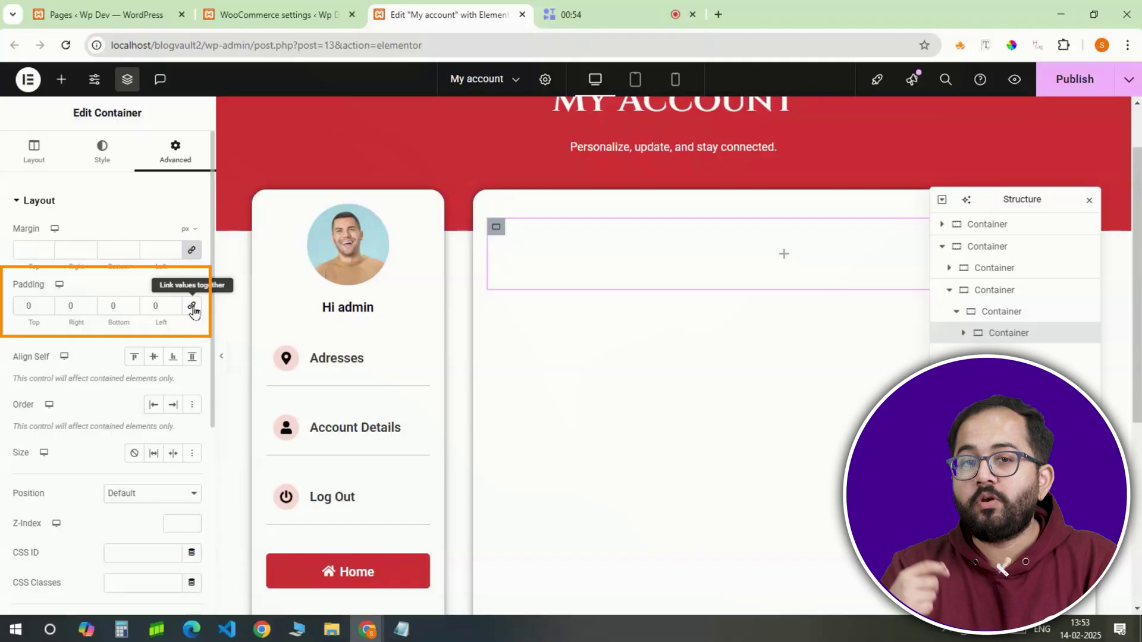
click(61, 79)
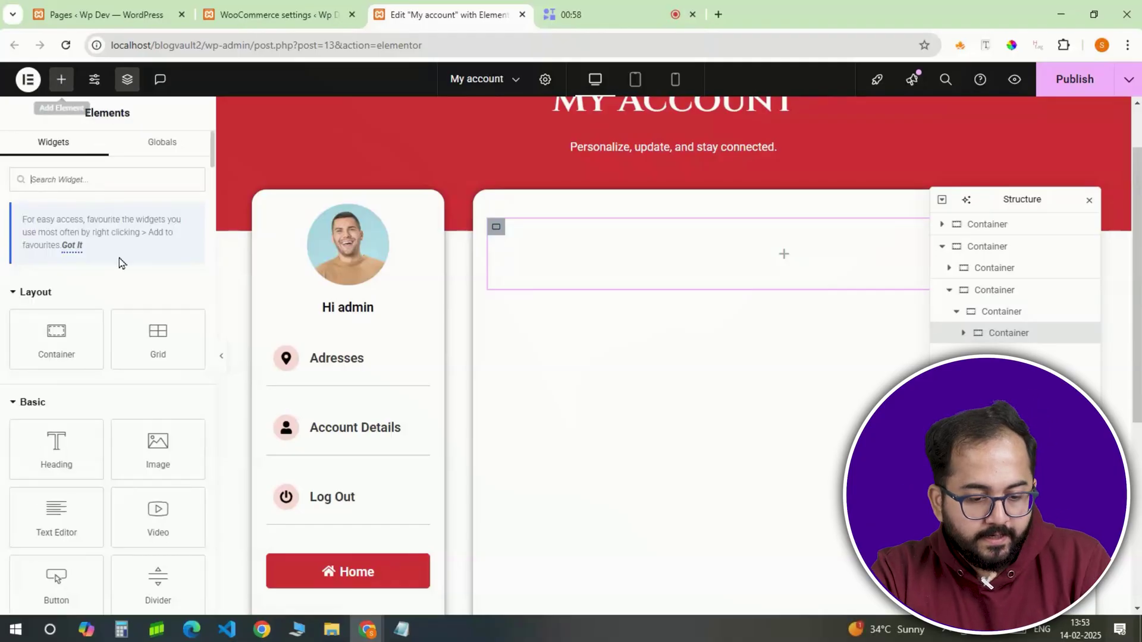
Add a Dashboard button with #2E2E2E text, #FBD7D4 background and 20 border radius.
click(71, 586)
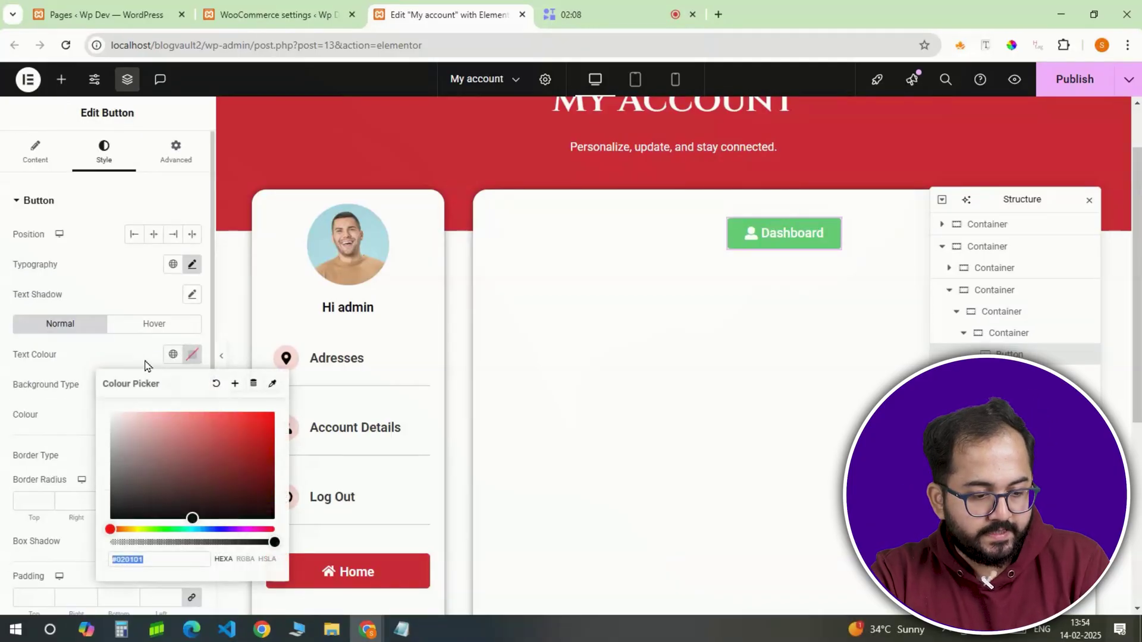
key(Return)
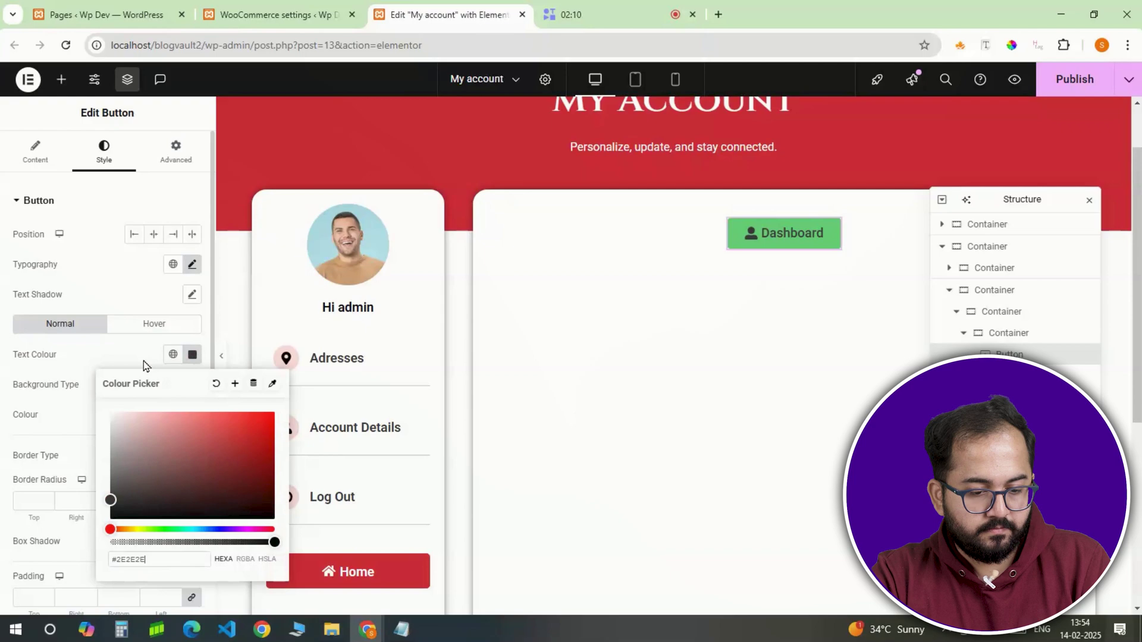
click(143, 365)
click(193, 416)
triple_click(158, 382)
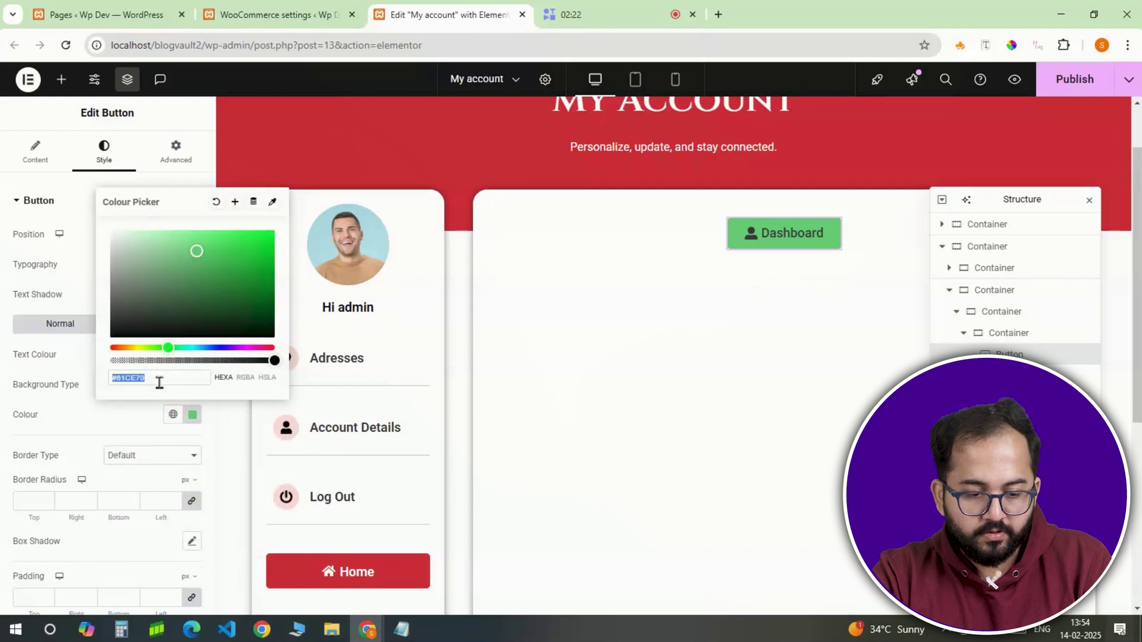
text(#FBD7D4)
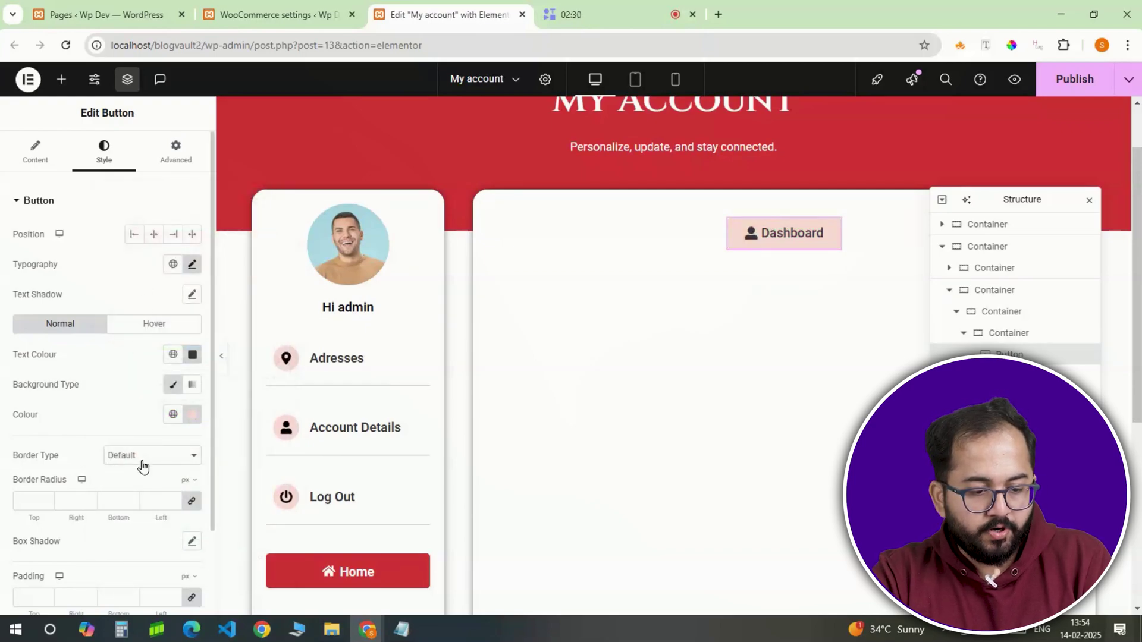
text(20)
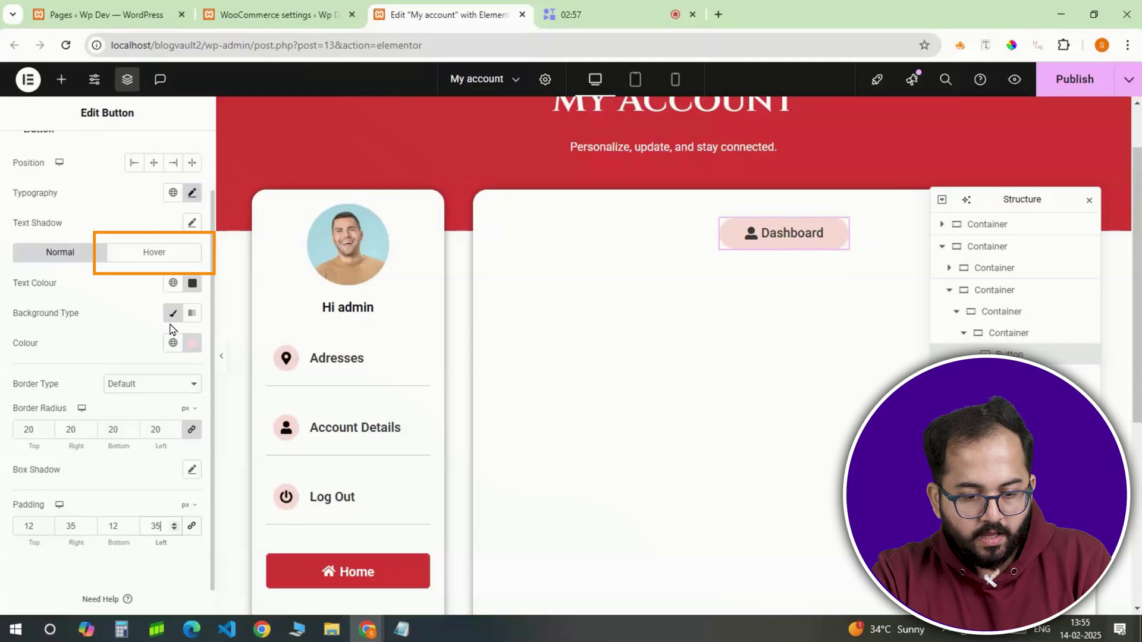
Make the button turn #CB202D on hover and duplicate the Dashboard button.
click(172, 262)
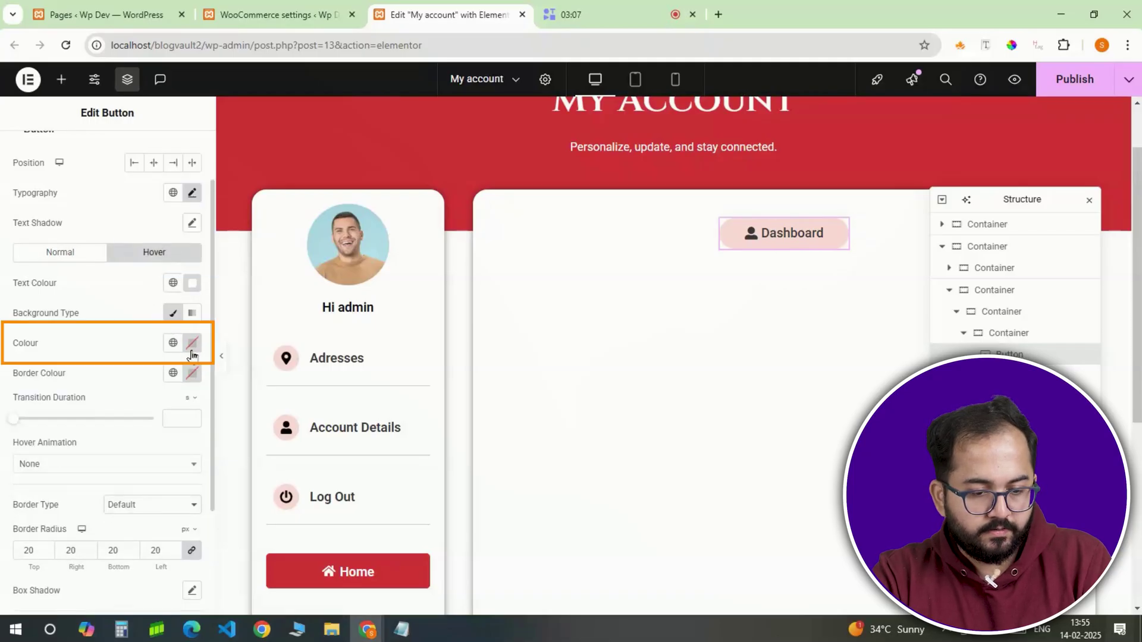
click(192, 348)
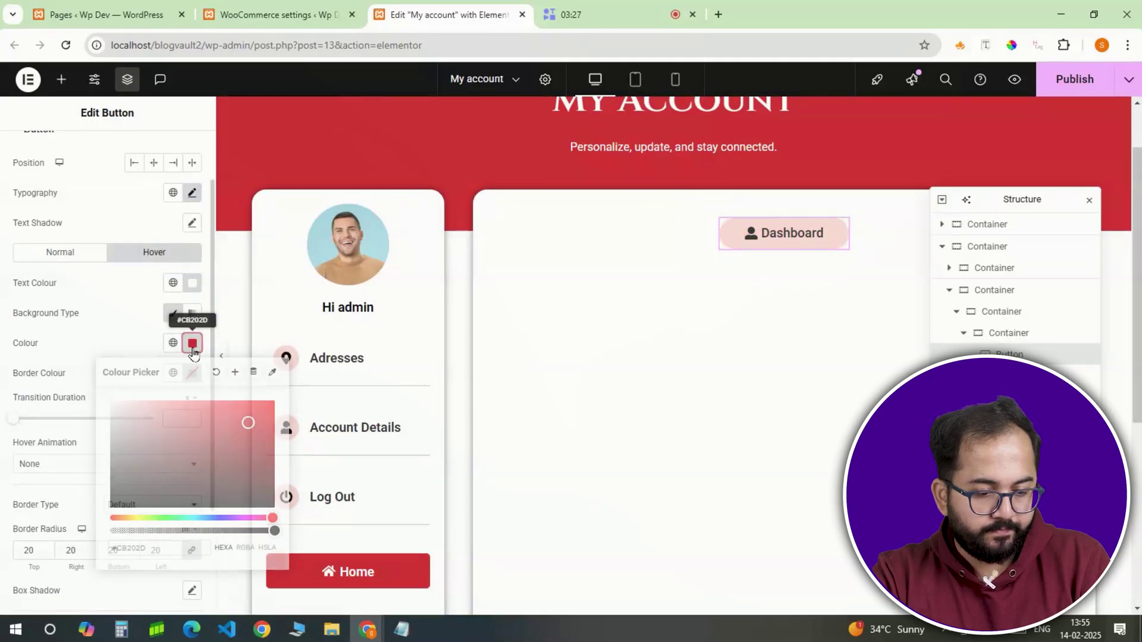
click(191, 344)
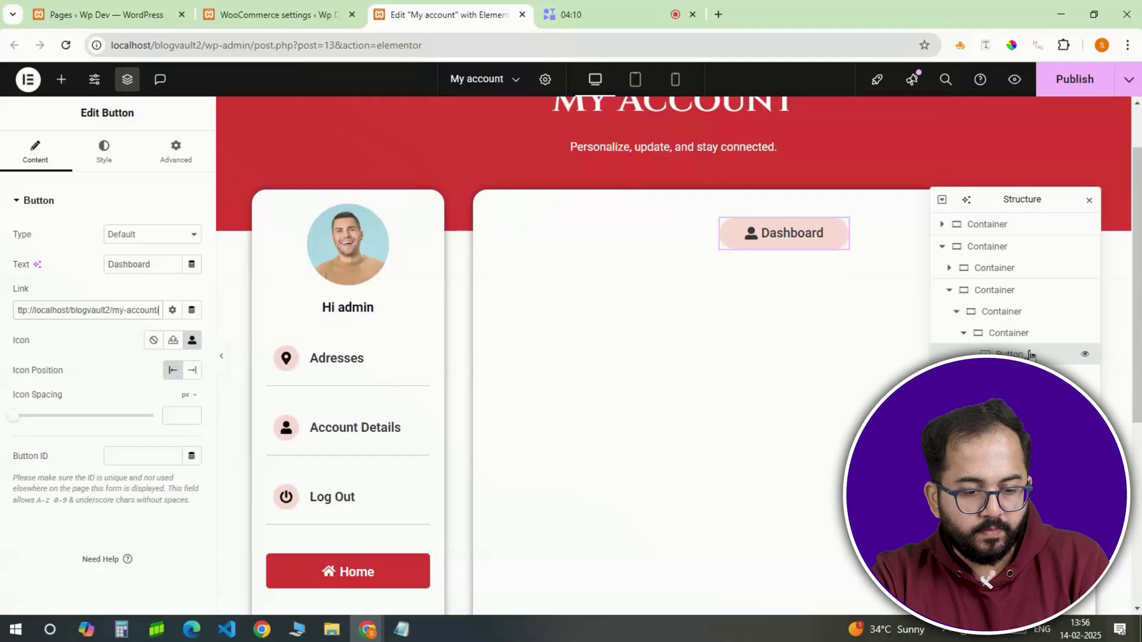
right_click(1009, 354)
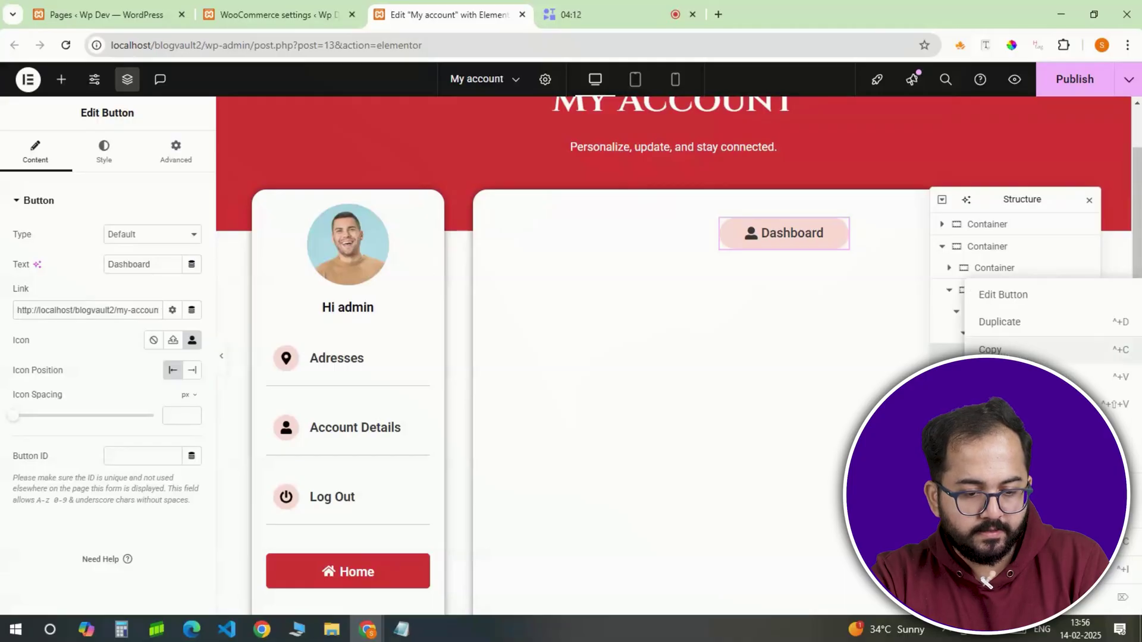
click(1024, 336)
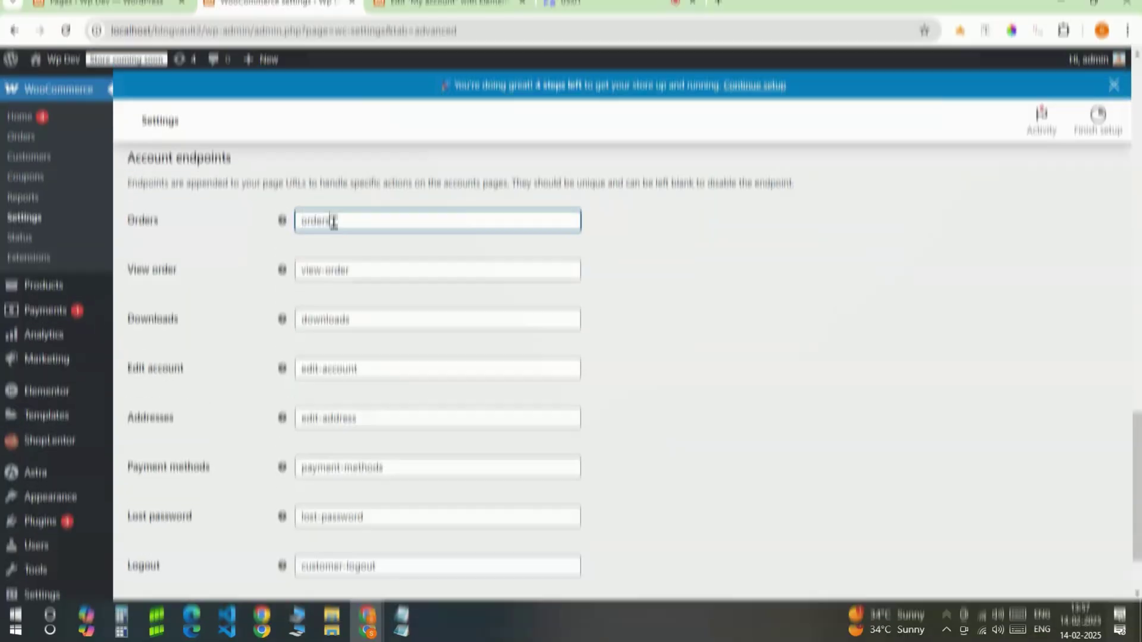
Copy the orders endpoint slug and paste it into the copied button's link.
drag(331, 234, 293, 240)
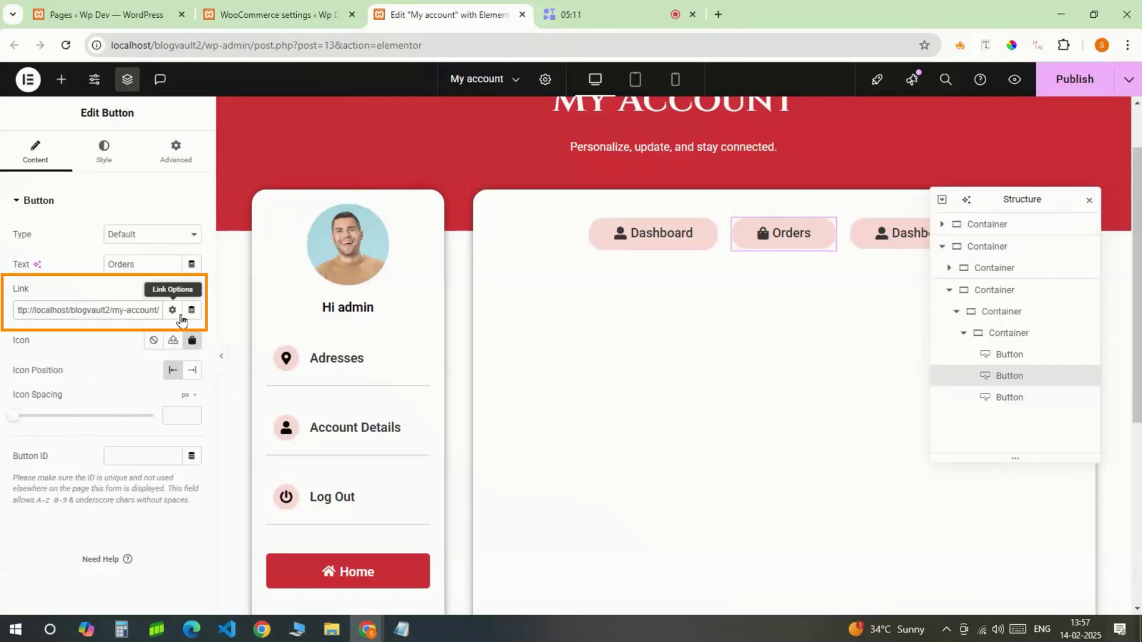
text(orders)
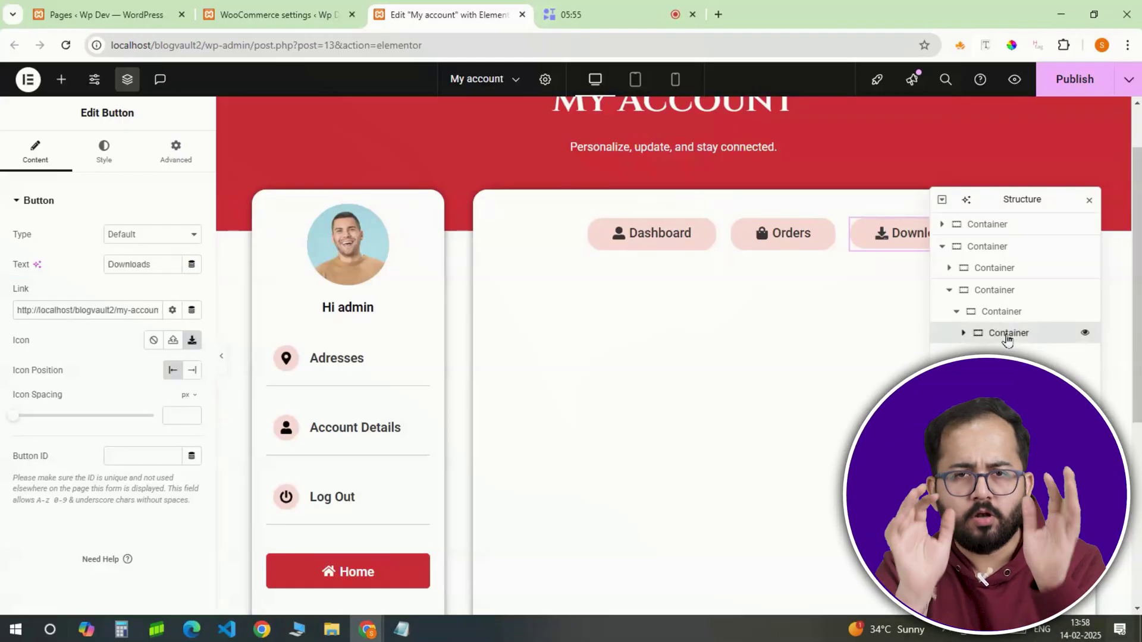
Duplicate the button container to add Payment, Products and Cart pills.
right_click(973, 334)
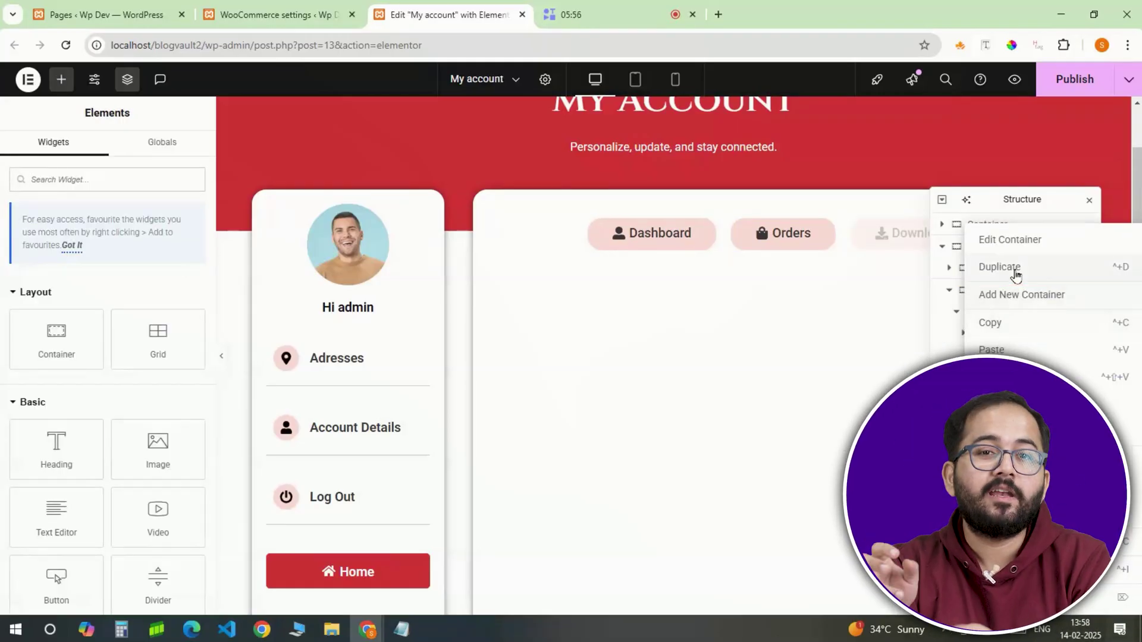
click(1015, 275)
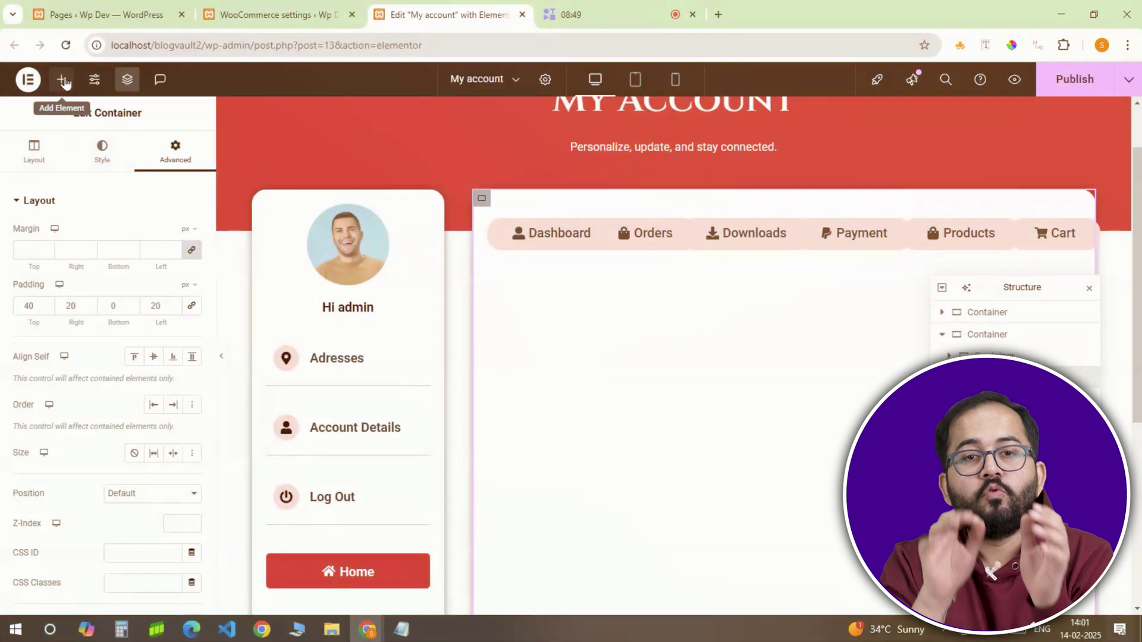
click(62, 79)
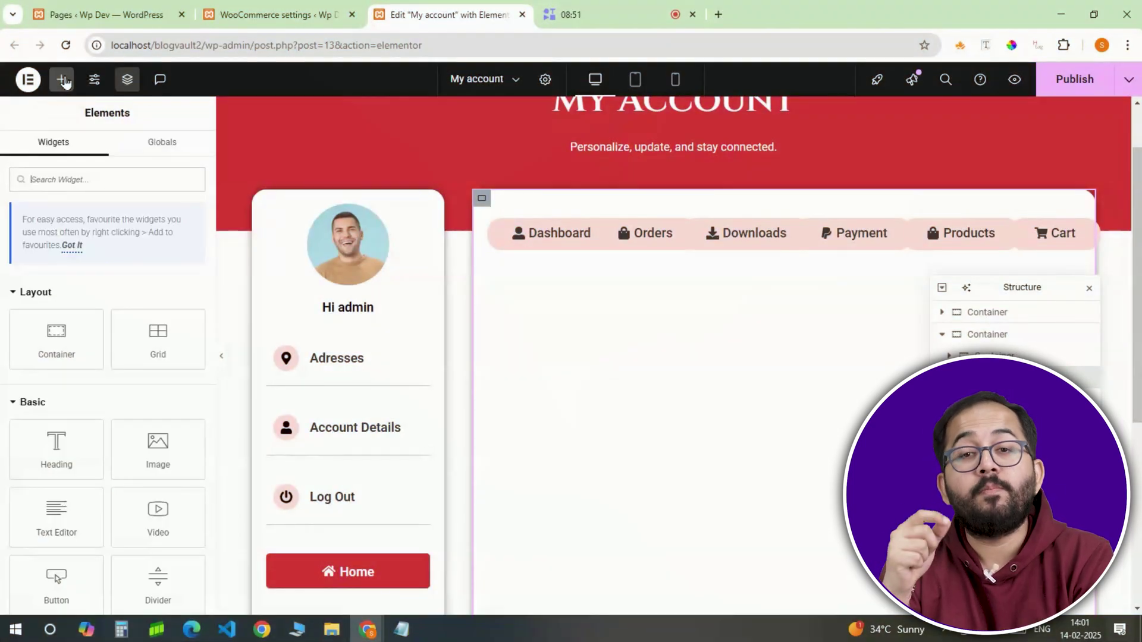
Add the My Account widget and paste custom CSS hiding its tab list and colouring icons #cb202d.
text(my a)
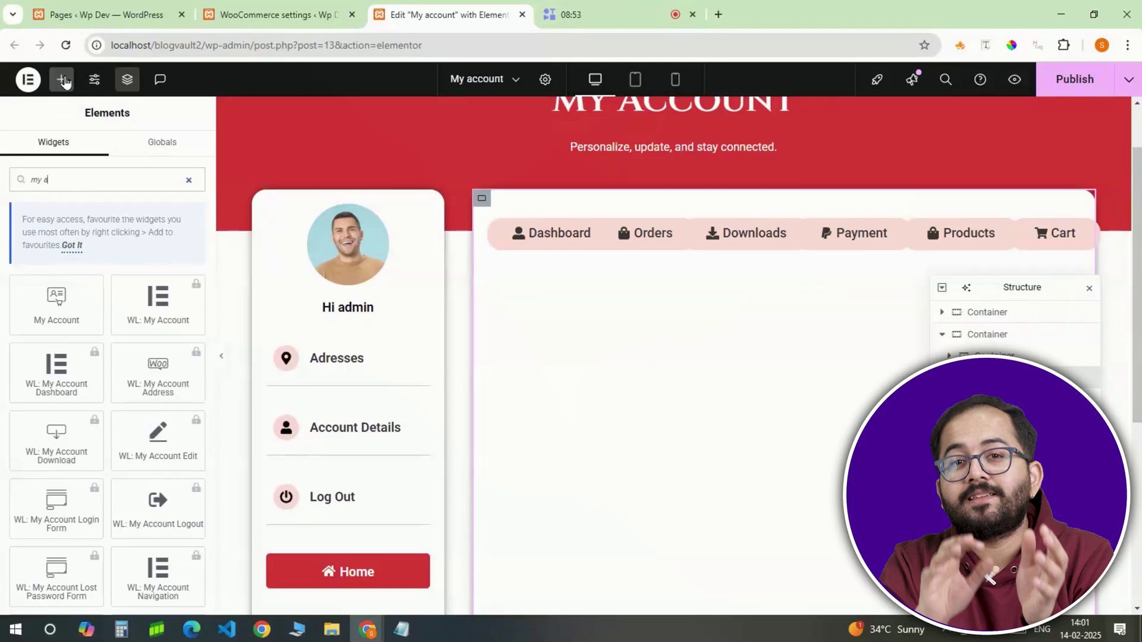
click(53, 310)
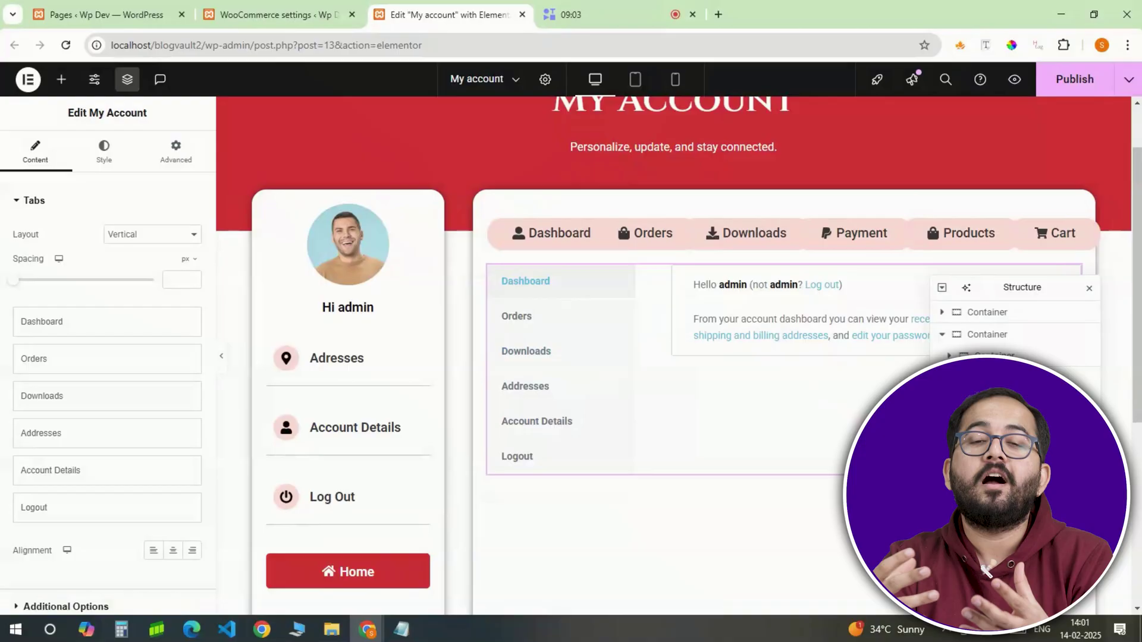
click(176, 152)
scroll(84, 475, down, 6)
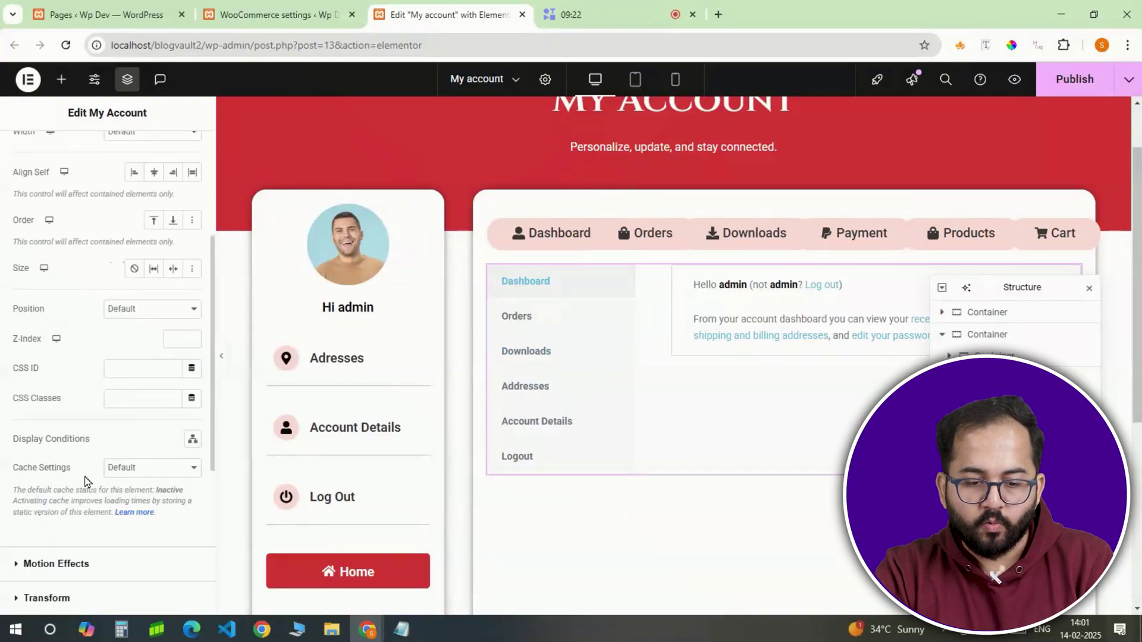
scroll(42, 556, down, 4)
click(38, 515)
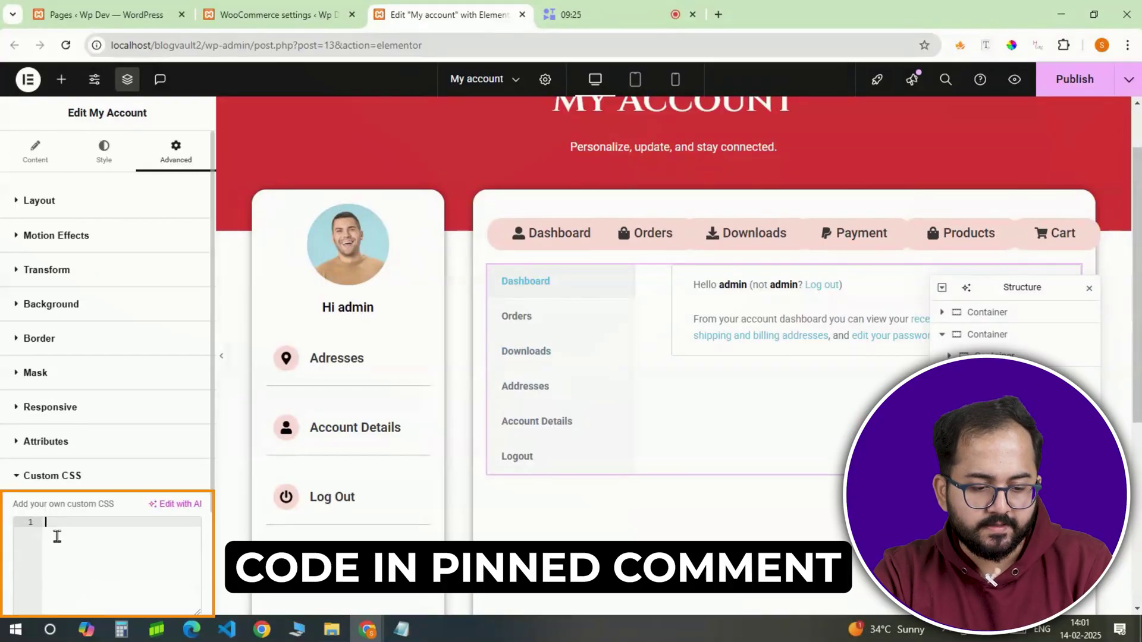
right_click(57, 536)
click(75, 385)
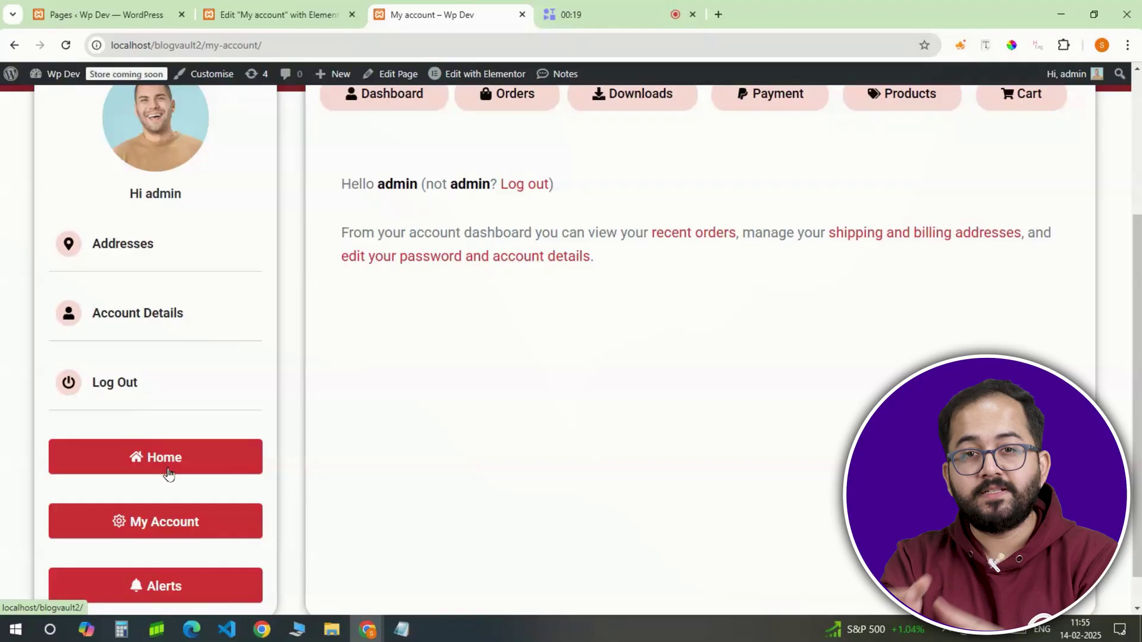
Open the Orders section from the pill buttons on the live My Account page.
scroll(447, 443, up, 2)
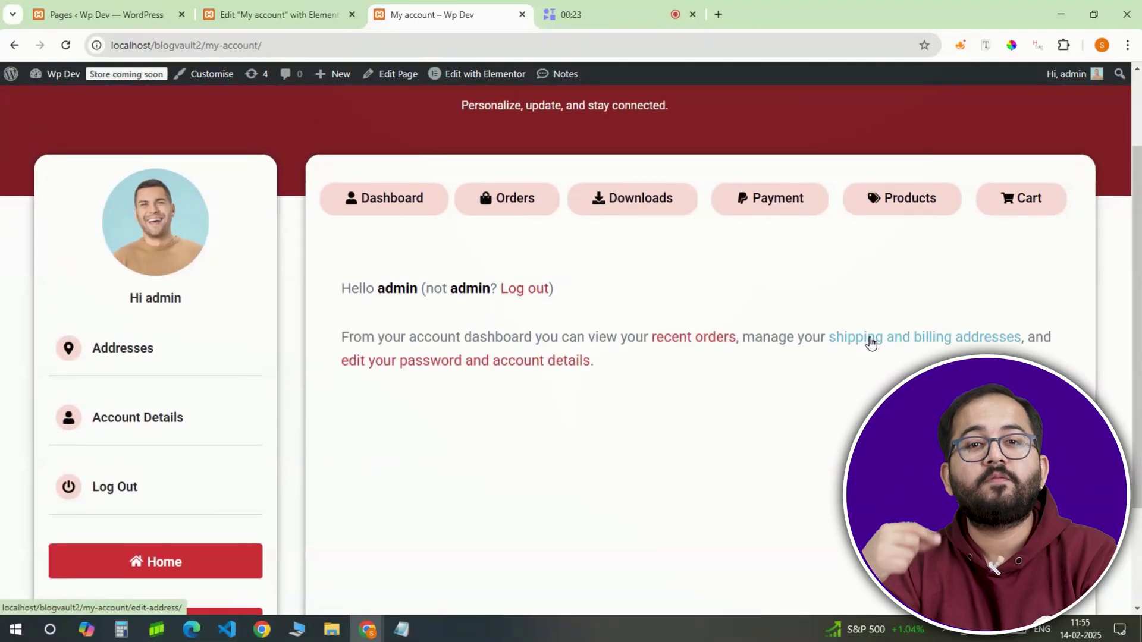
scroll(461, 334, up, 1)
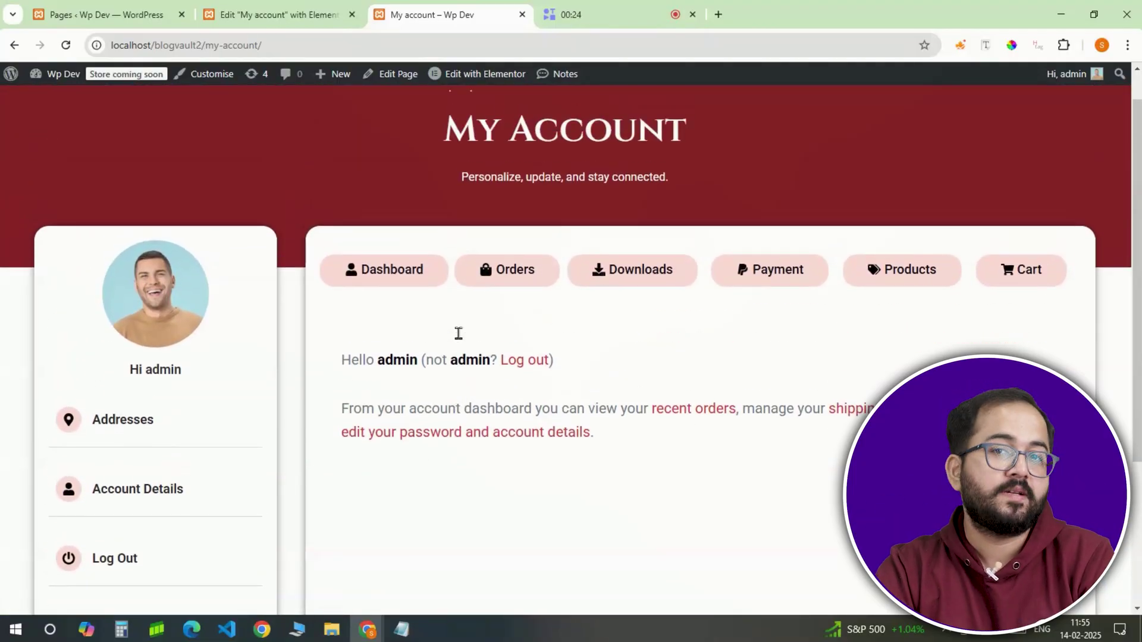
click(516, 281)
scroll(447, 338, down, 3)
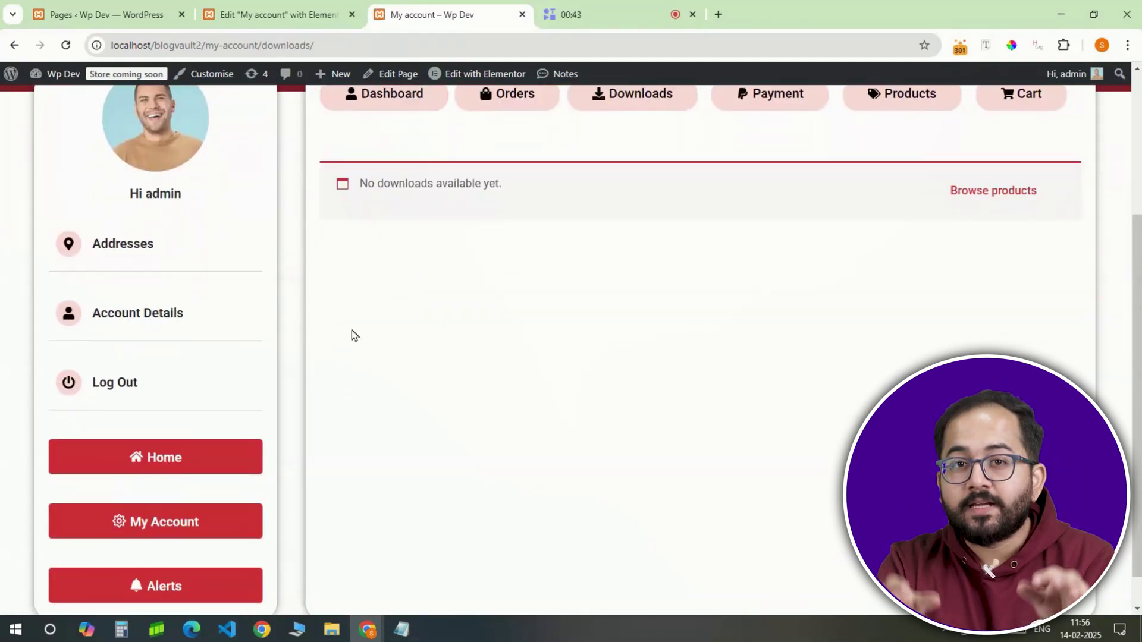